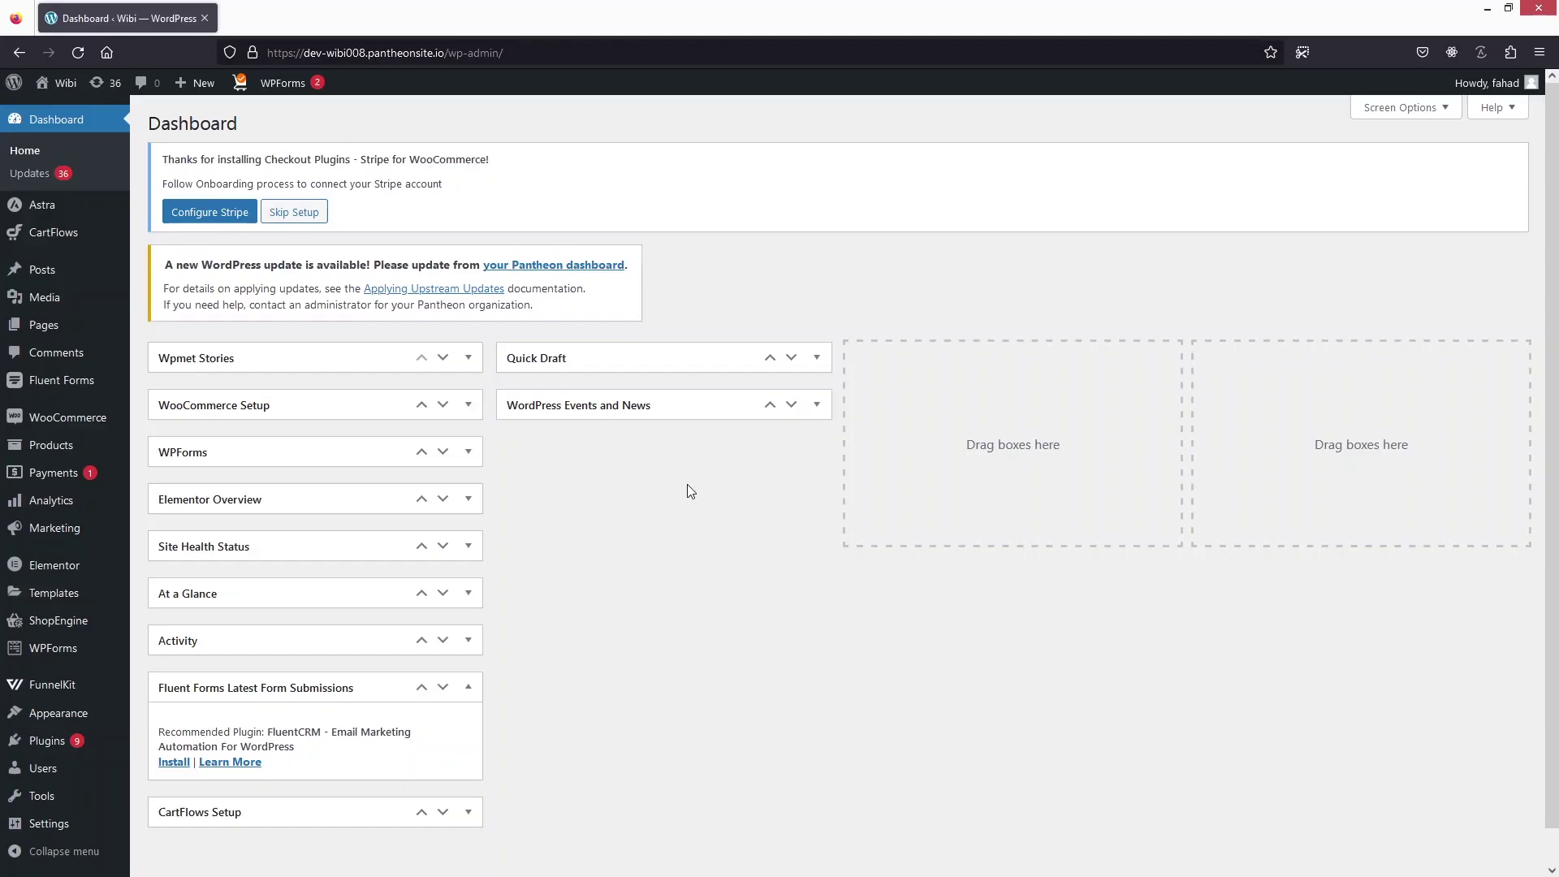
Open the All Pages list to show the site's 12 pages
{"action": "mouse_move", "coordinate": [57, 324]}
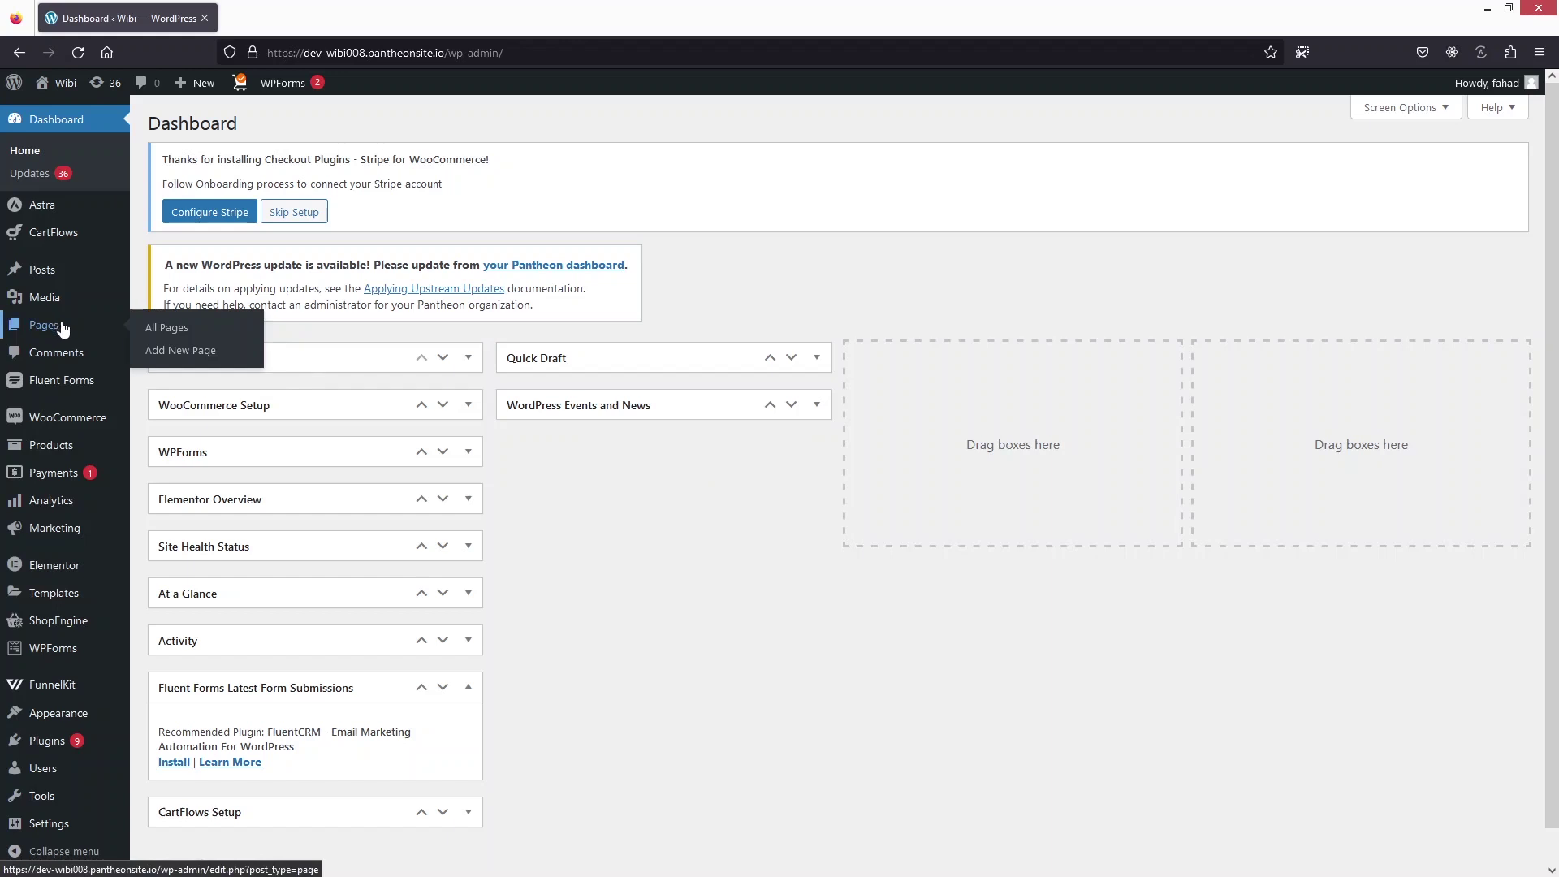
{"action": "left_click", "coordinate": [189, 330]}
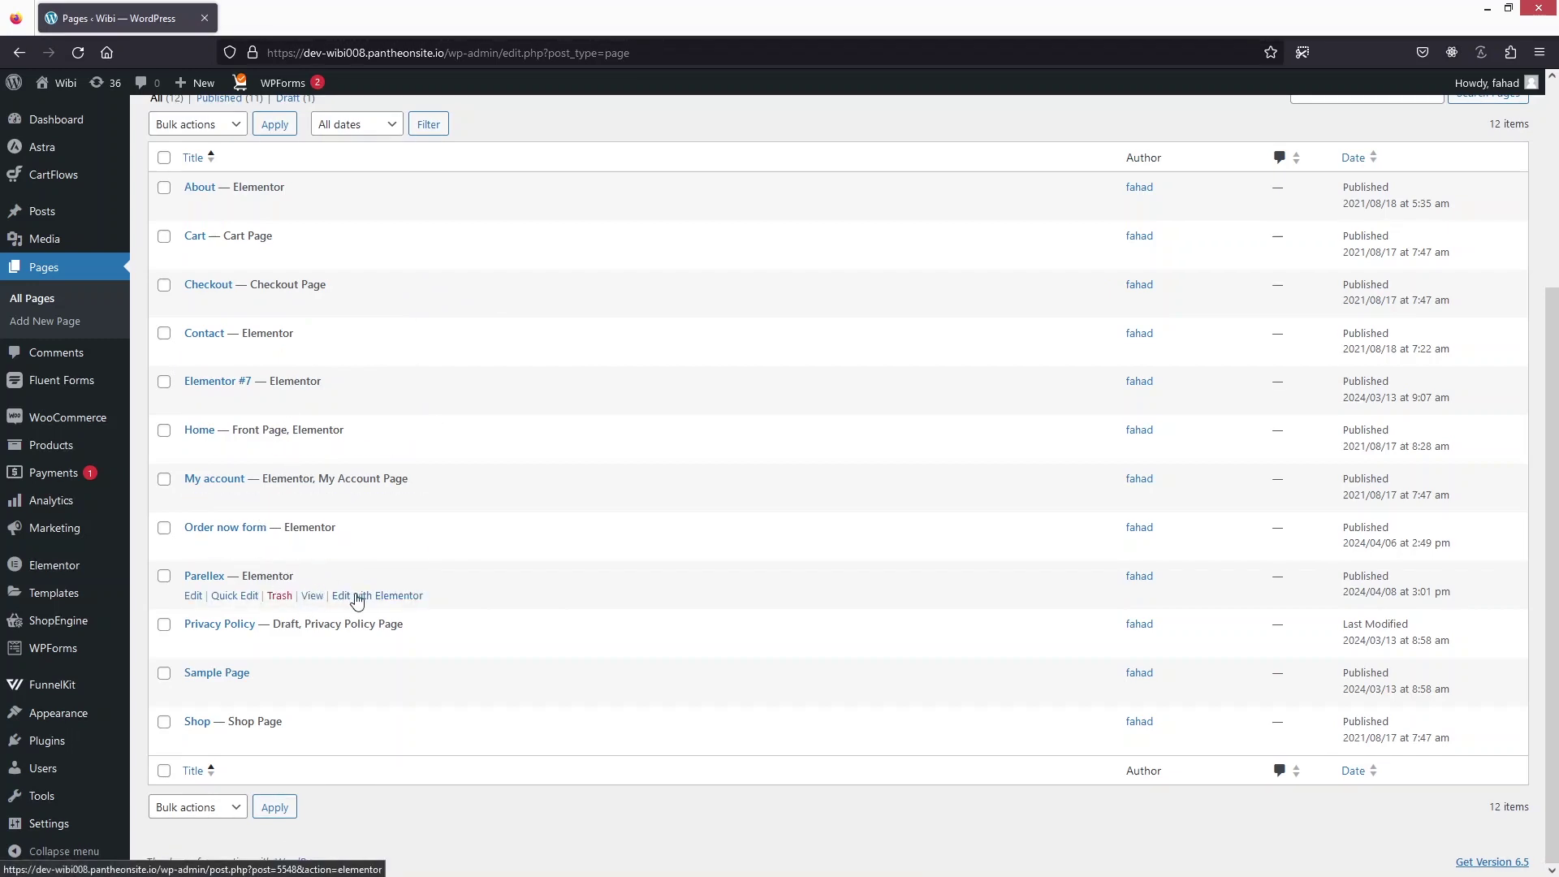
Open the Parellex page in Elementor and add a full-width container at the top
{"action": "left_click", "coordinate": [357, 598]}
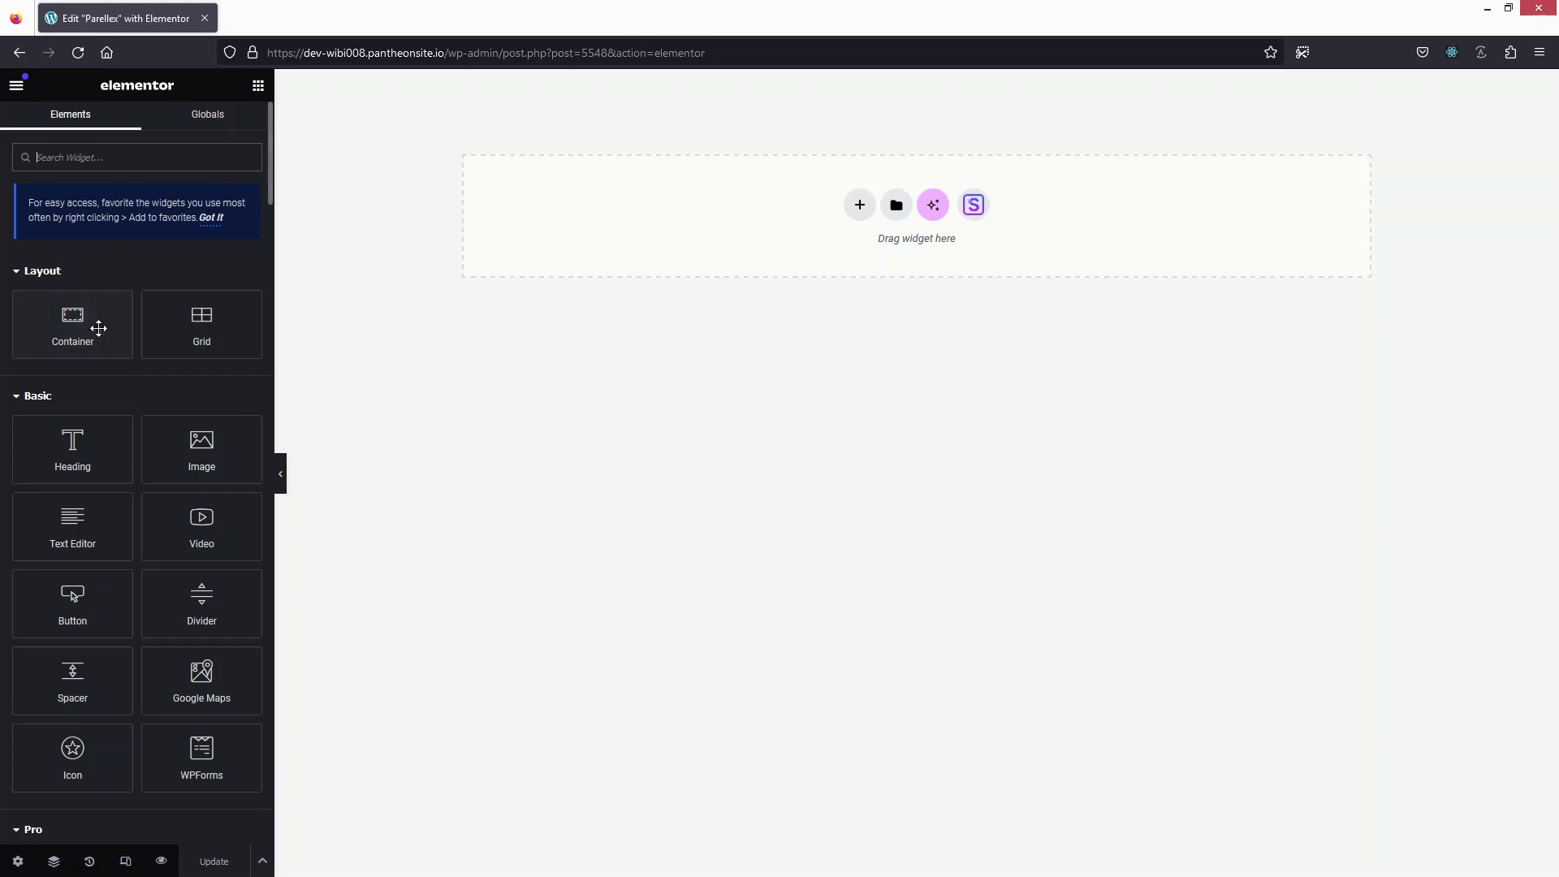
{"action": "left_click_drag", "start_coordinate": [49, 338], "coordinate": [856, 232]}
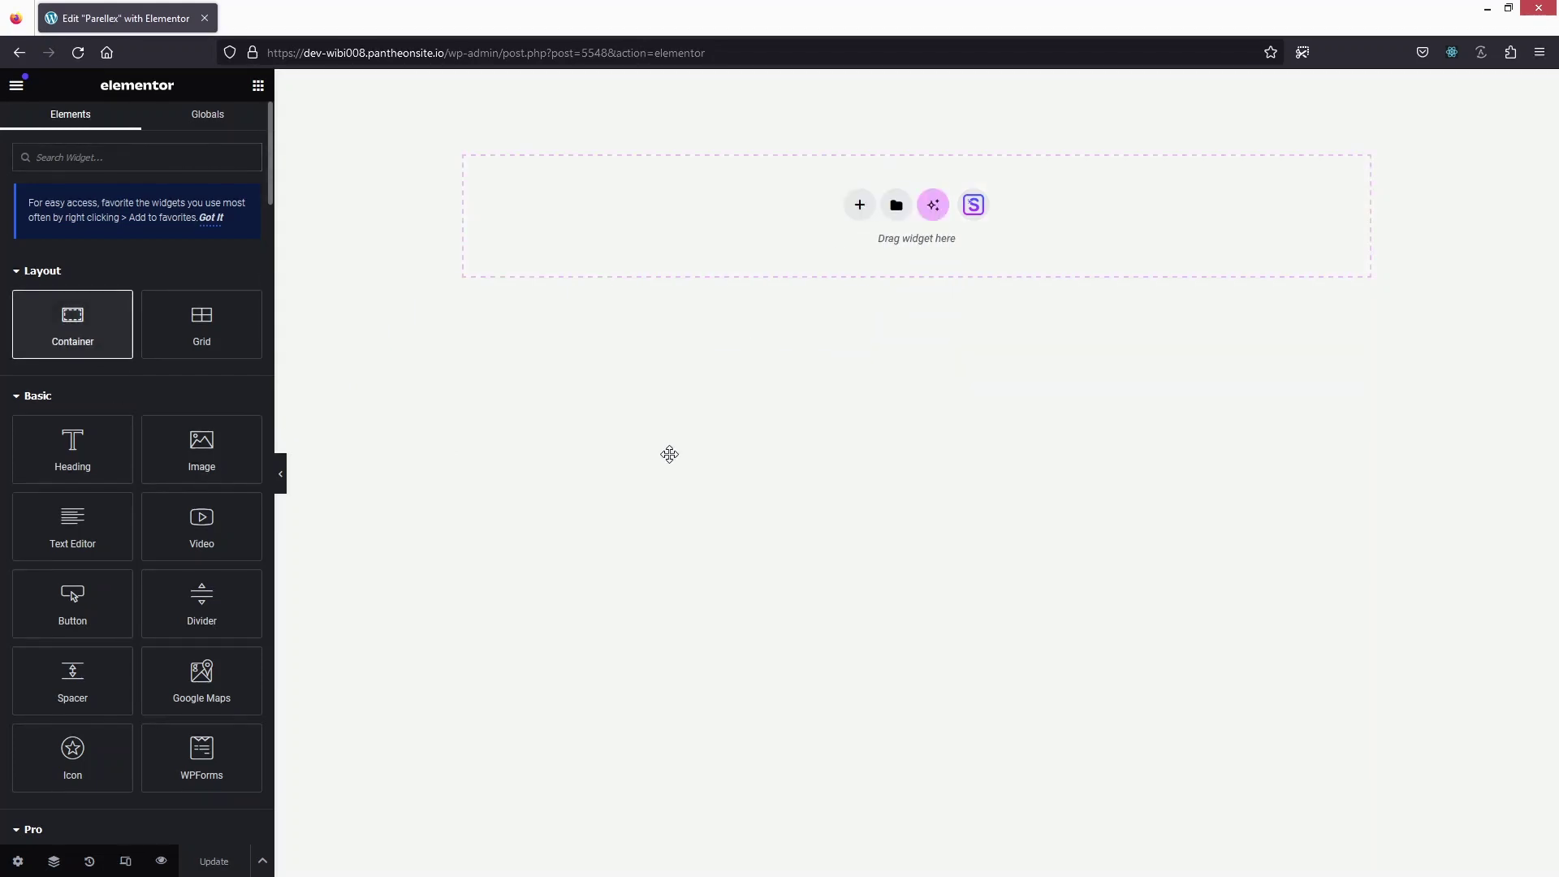
{"action": "left_click", "coordinate": [195, 265]}
{"action": "left_click", "coordinate": [169, 309]}
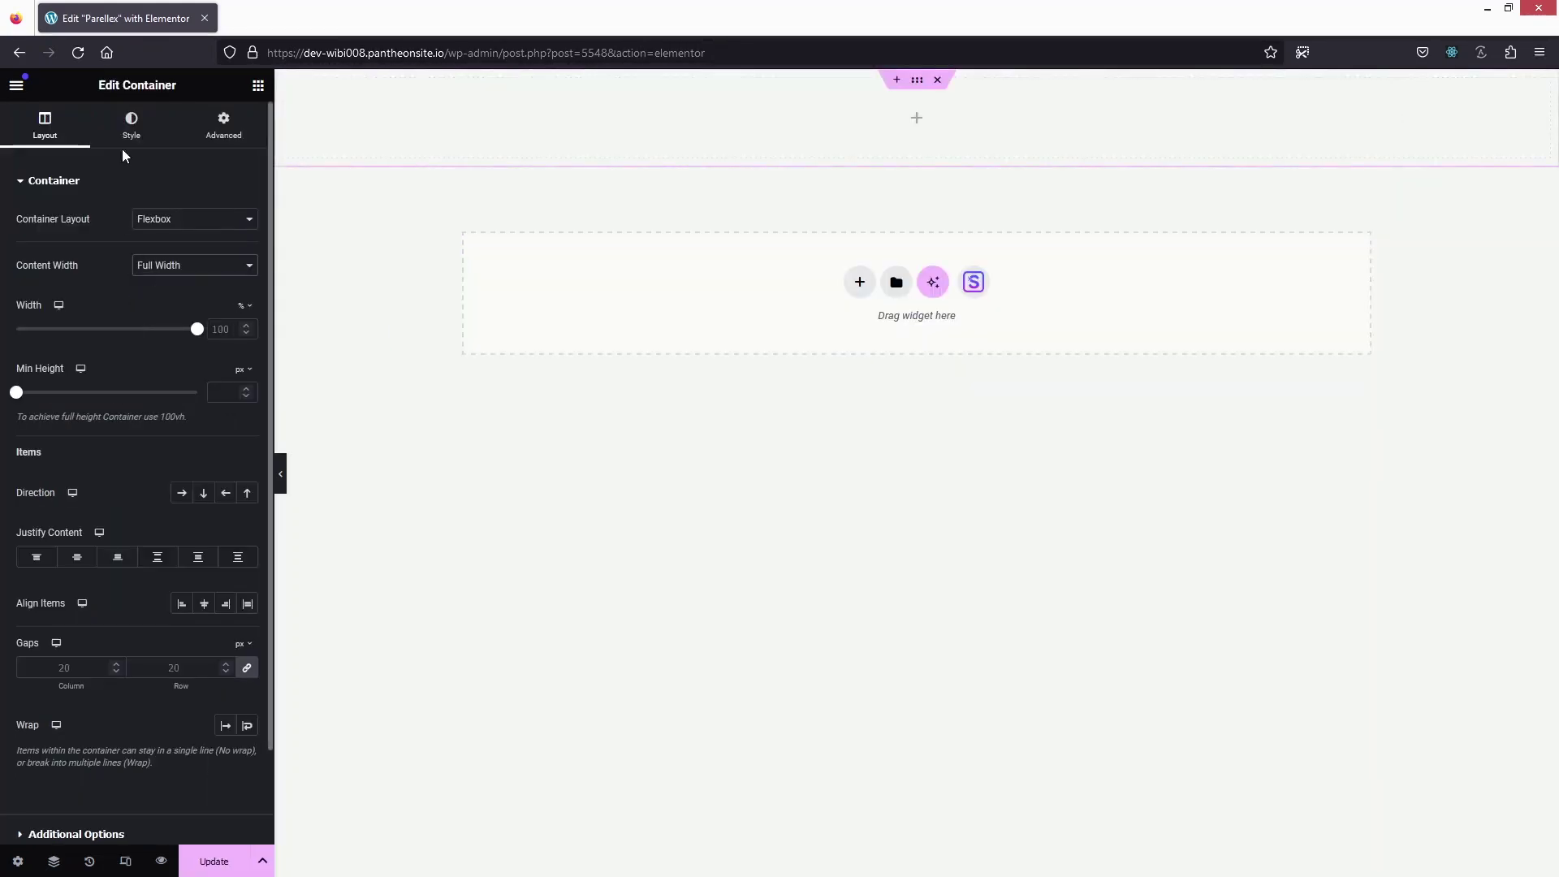
Give the container a classic dark grey background and 0 padding
{"action": "left_click", "coordinate": [130, 126]}
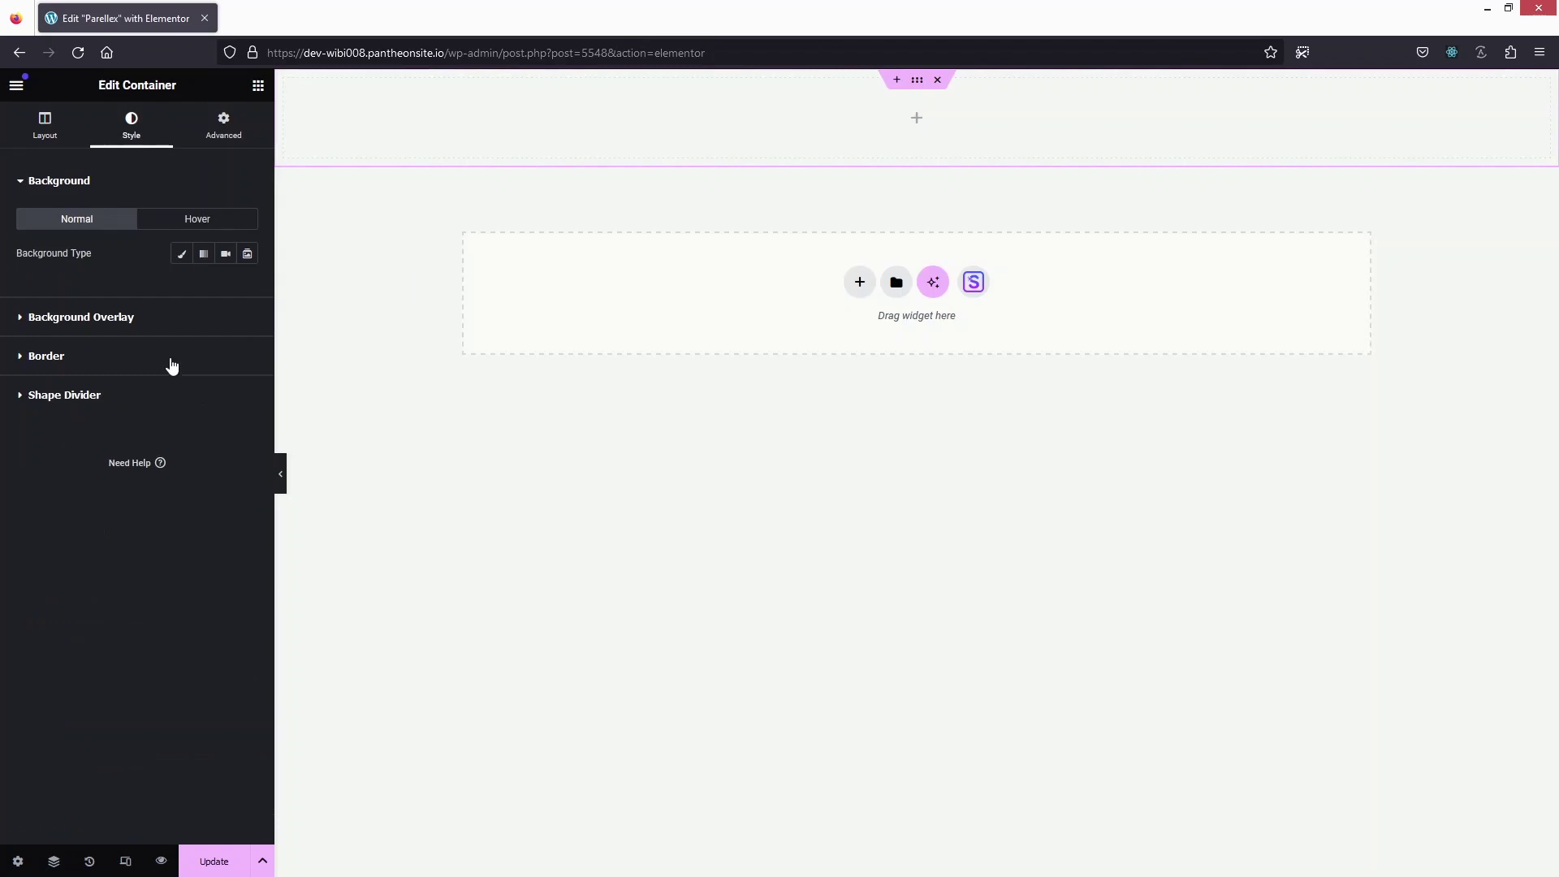
{"action": "left_click", "coordinate": [180, 253]}
{"action": "mouse_move", "coordinate": [122, 445]}
{"action": "left_mouse_down"}
{"action": "mouse_move", "coordinate": [118, 416]}
{"action": "mouse_move", "coordinate": [112, 456]}
{"action": "mouse_move", "coordinate": [114, 443]}
{"action": "left_mouse_up"}
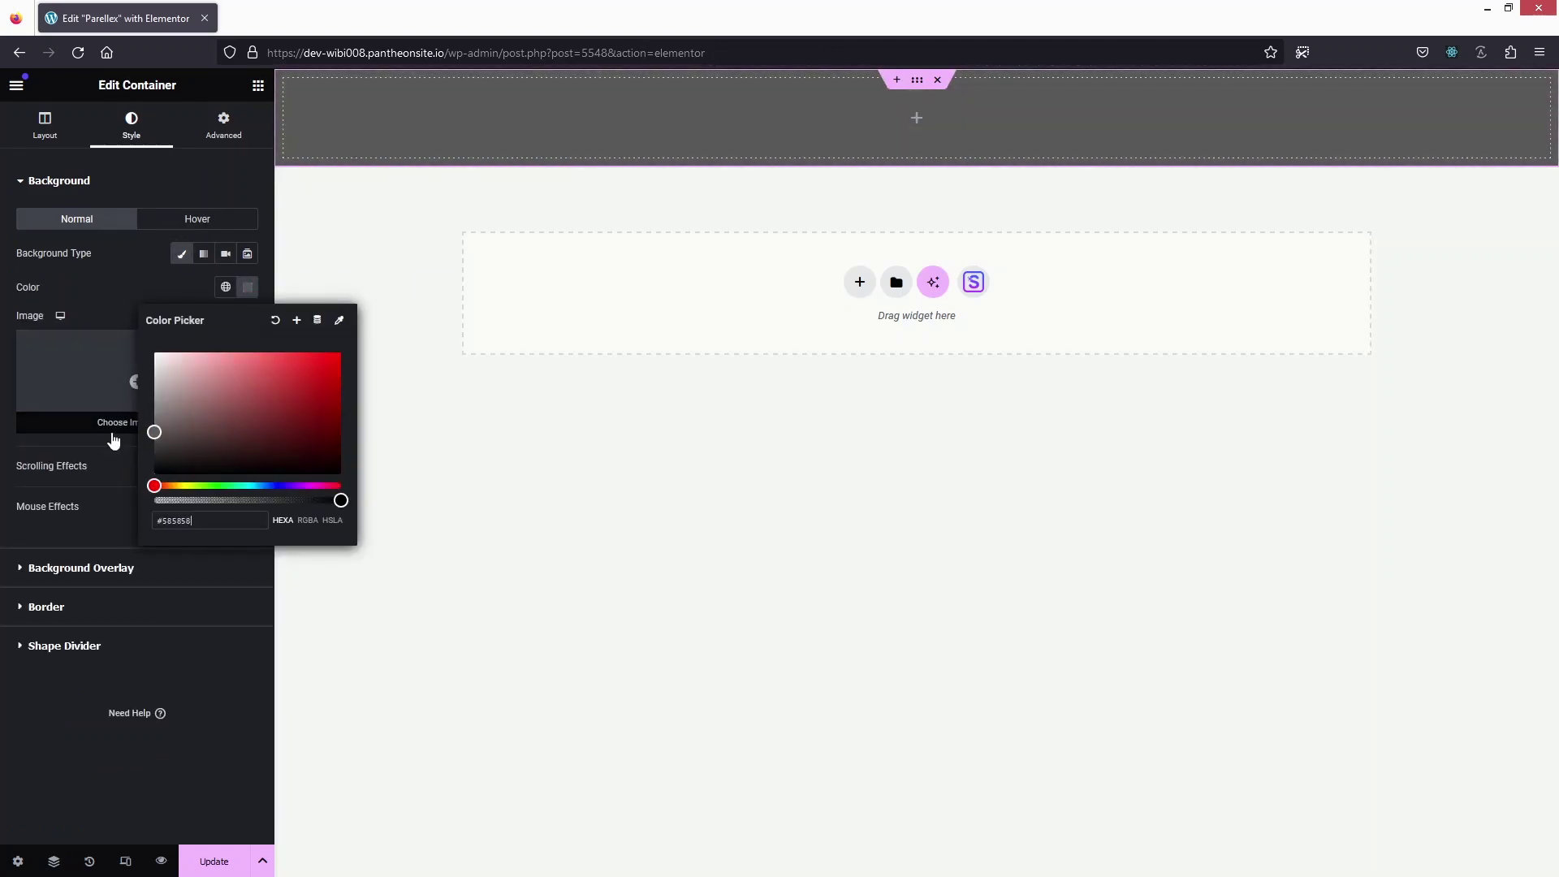
{"action": "left_click", "coordinate": [424, 474]}
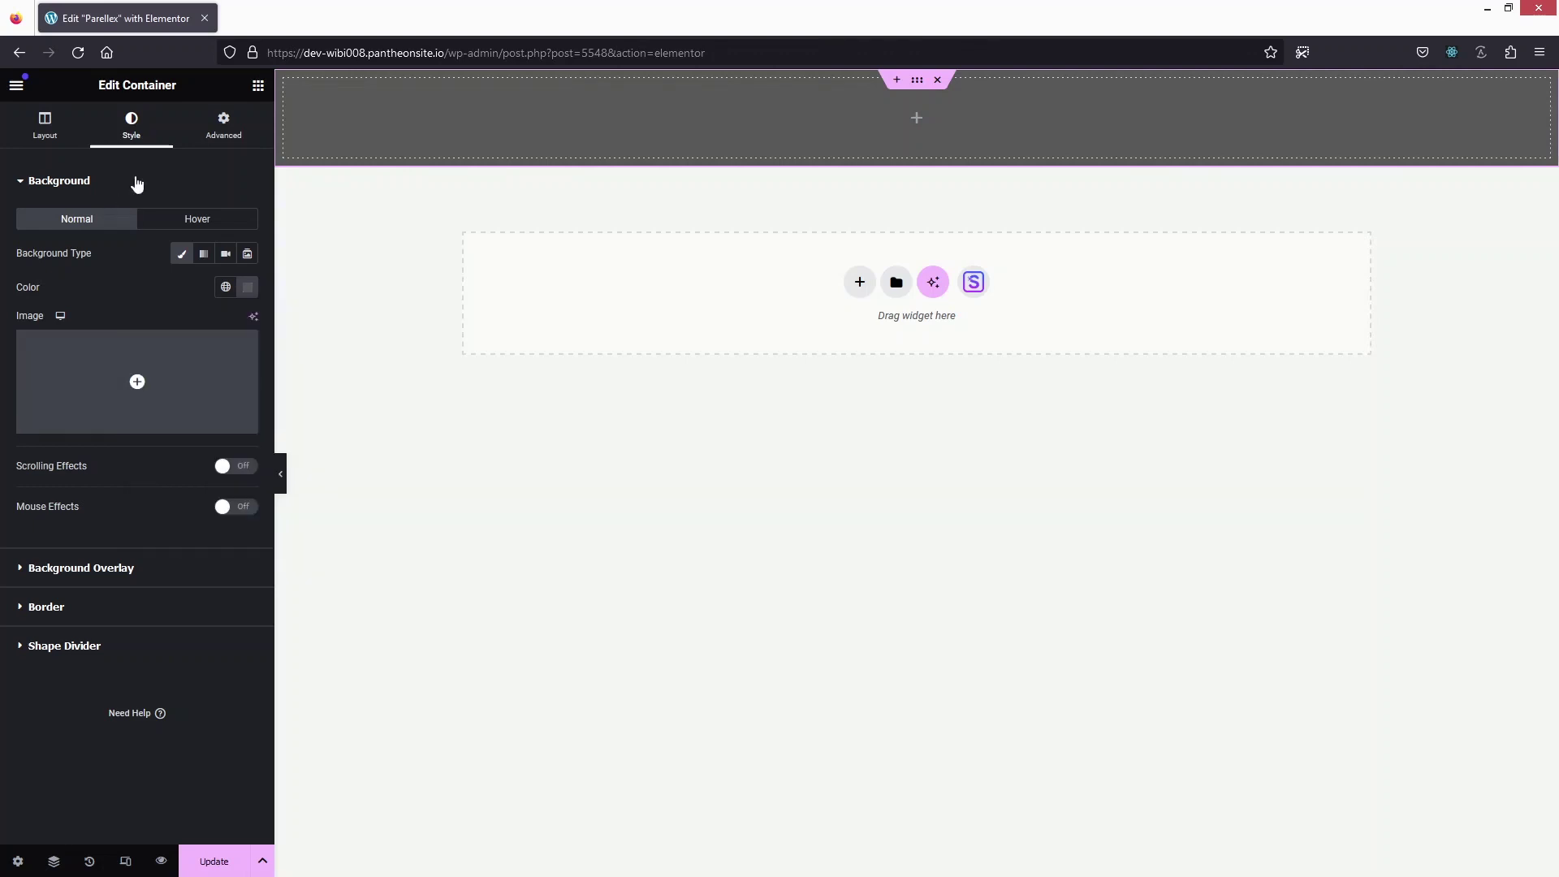
{"action": "left_click", "coordinate": [223, 128]}
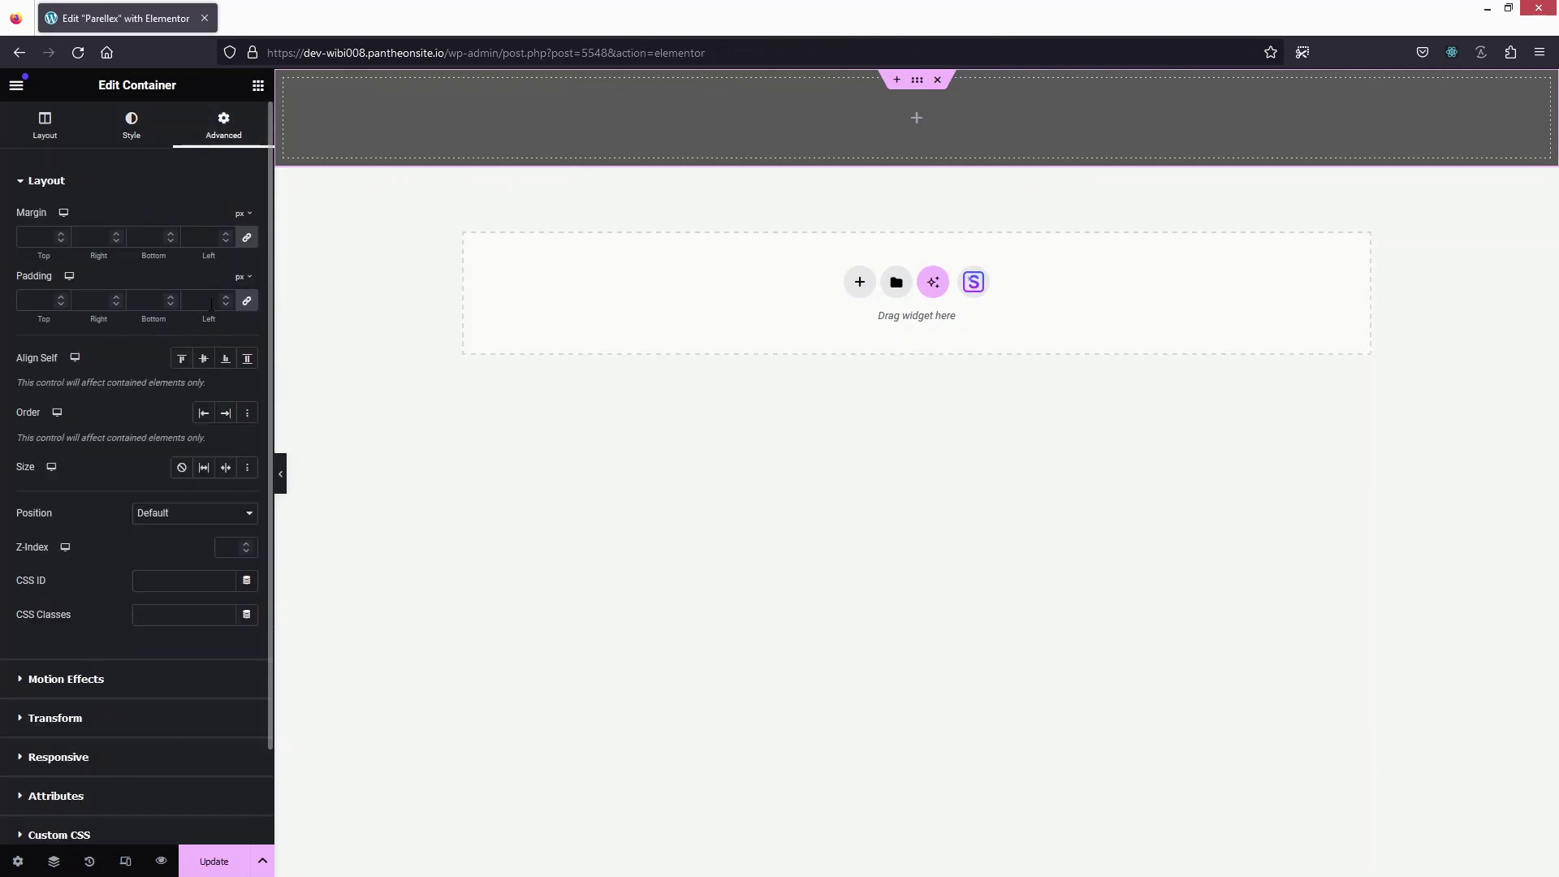
{"action": "type", "text": "0"}
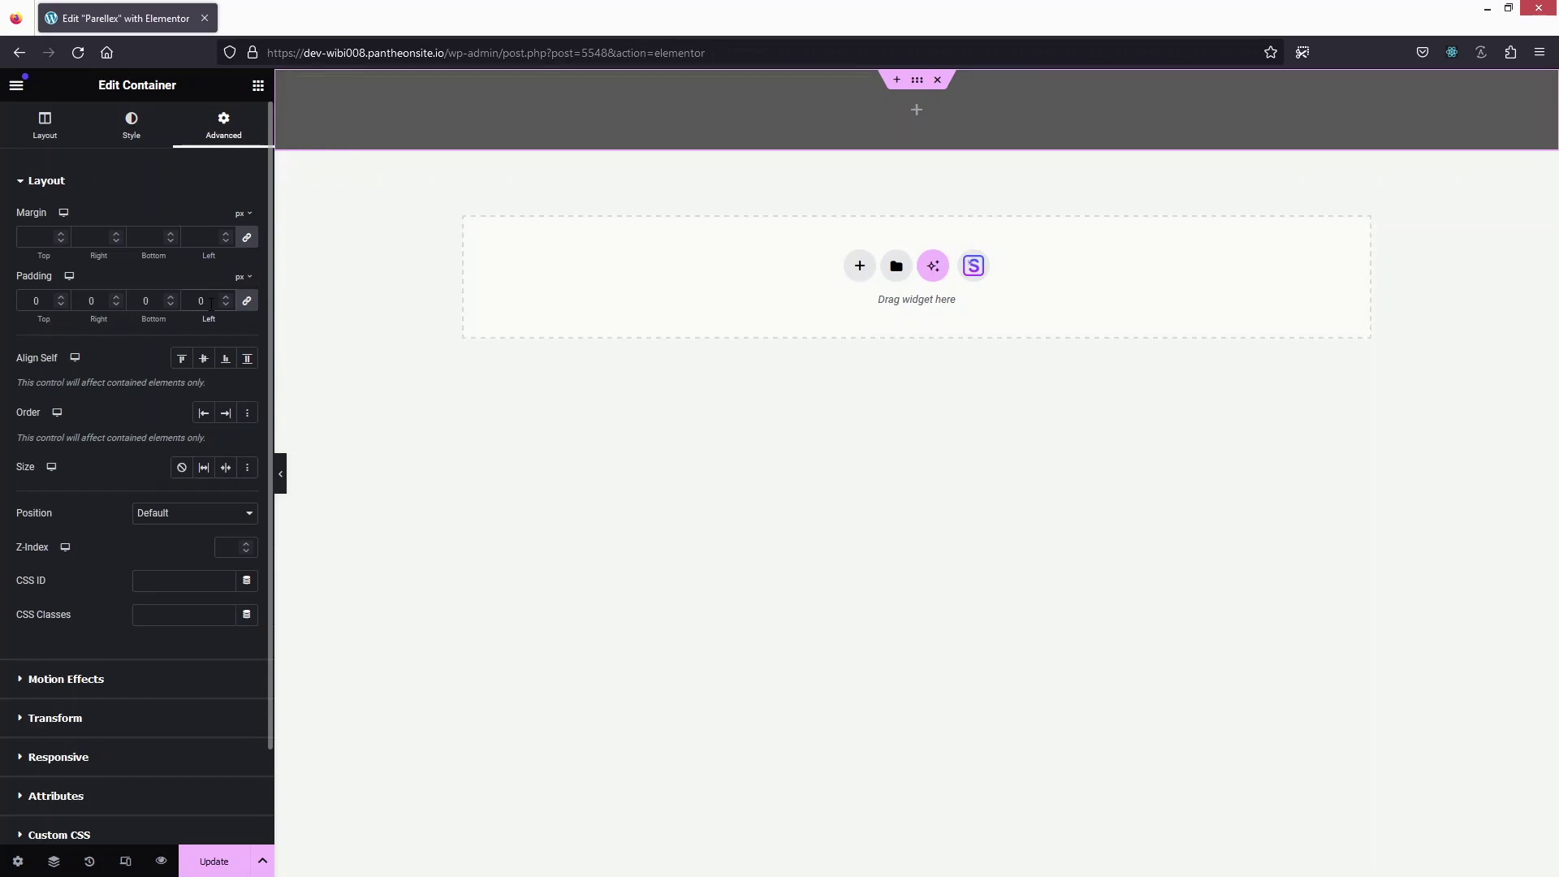
Set the container's minimum height to 100 vh
{"action": "left_click", "coordinate": [45, 130]}
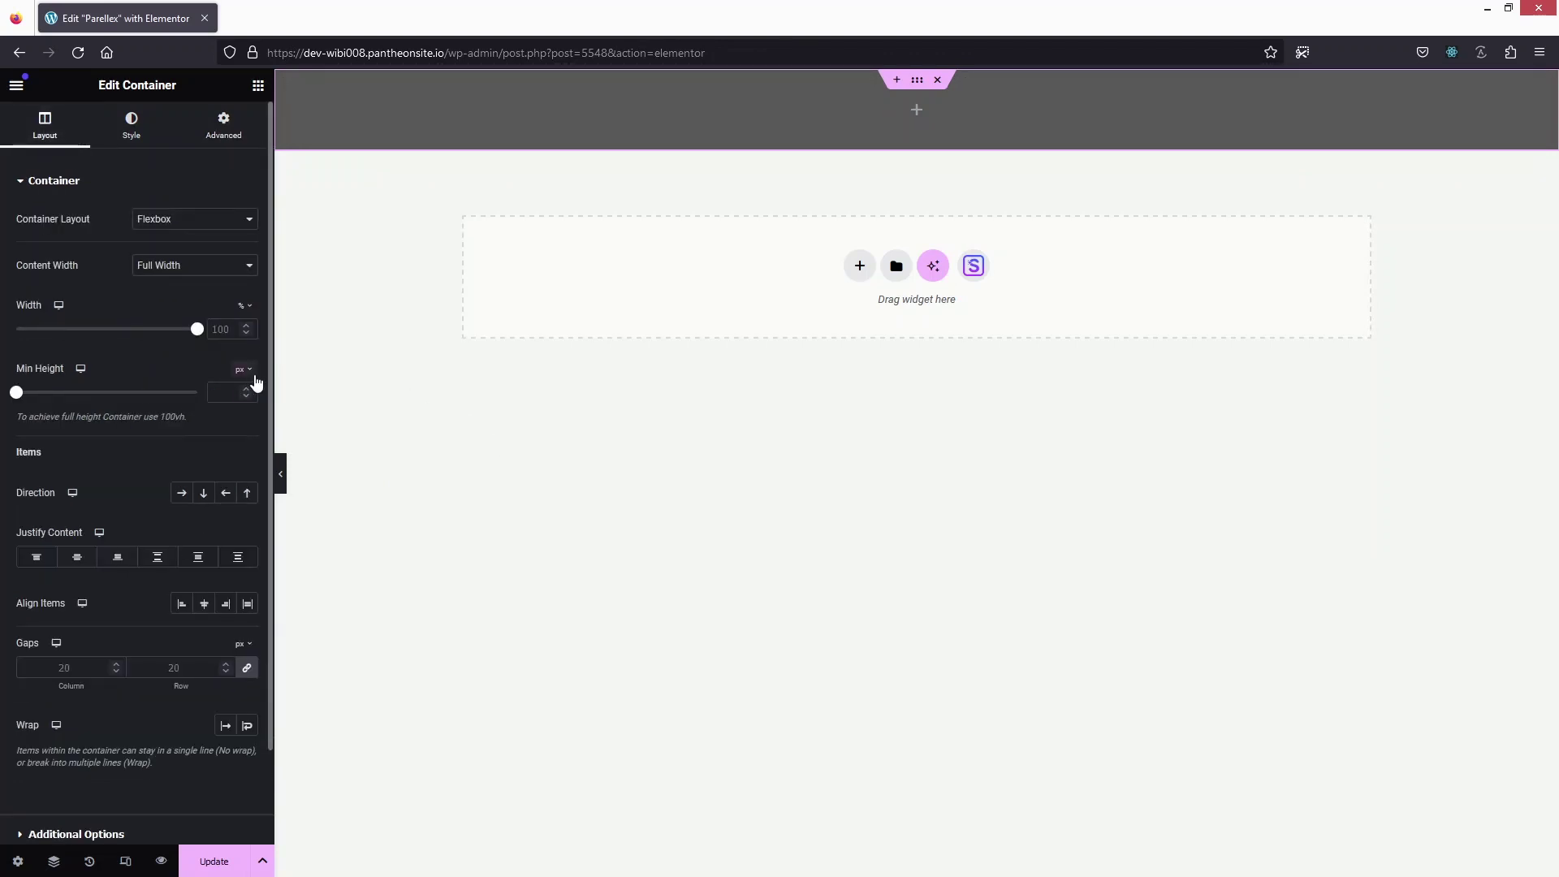
{"action": "left_click", "coordinate": [246, 372]}
{"action": "type", "text": "100"}
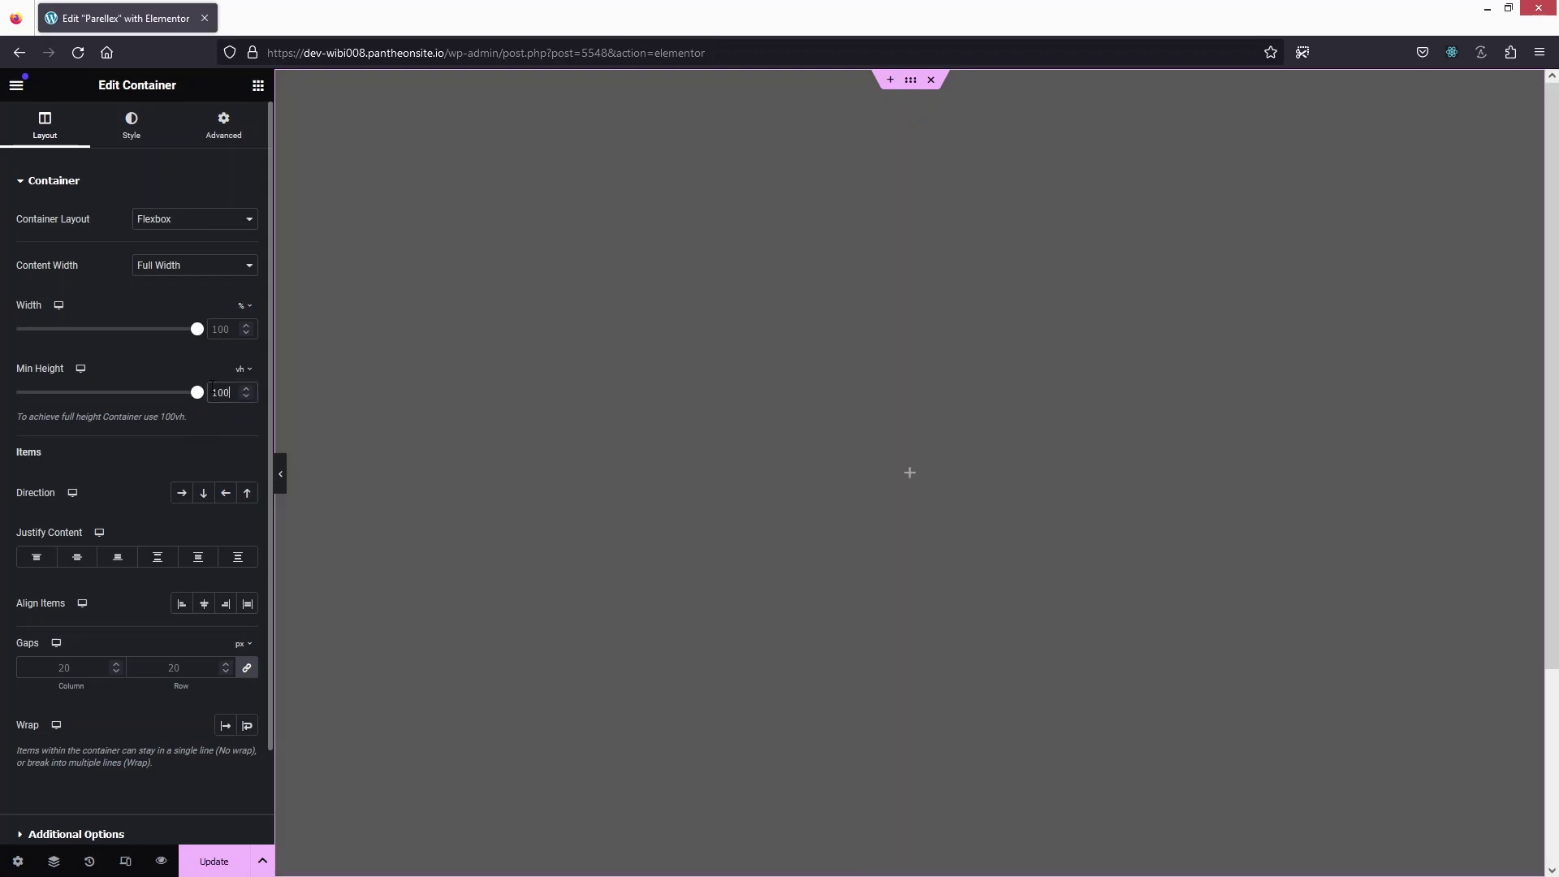
{"action": "scroll", "coordinate": [481, 471], "scroll_direction": "down", "scroll_amount": 3}
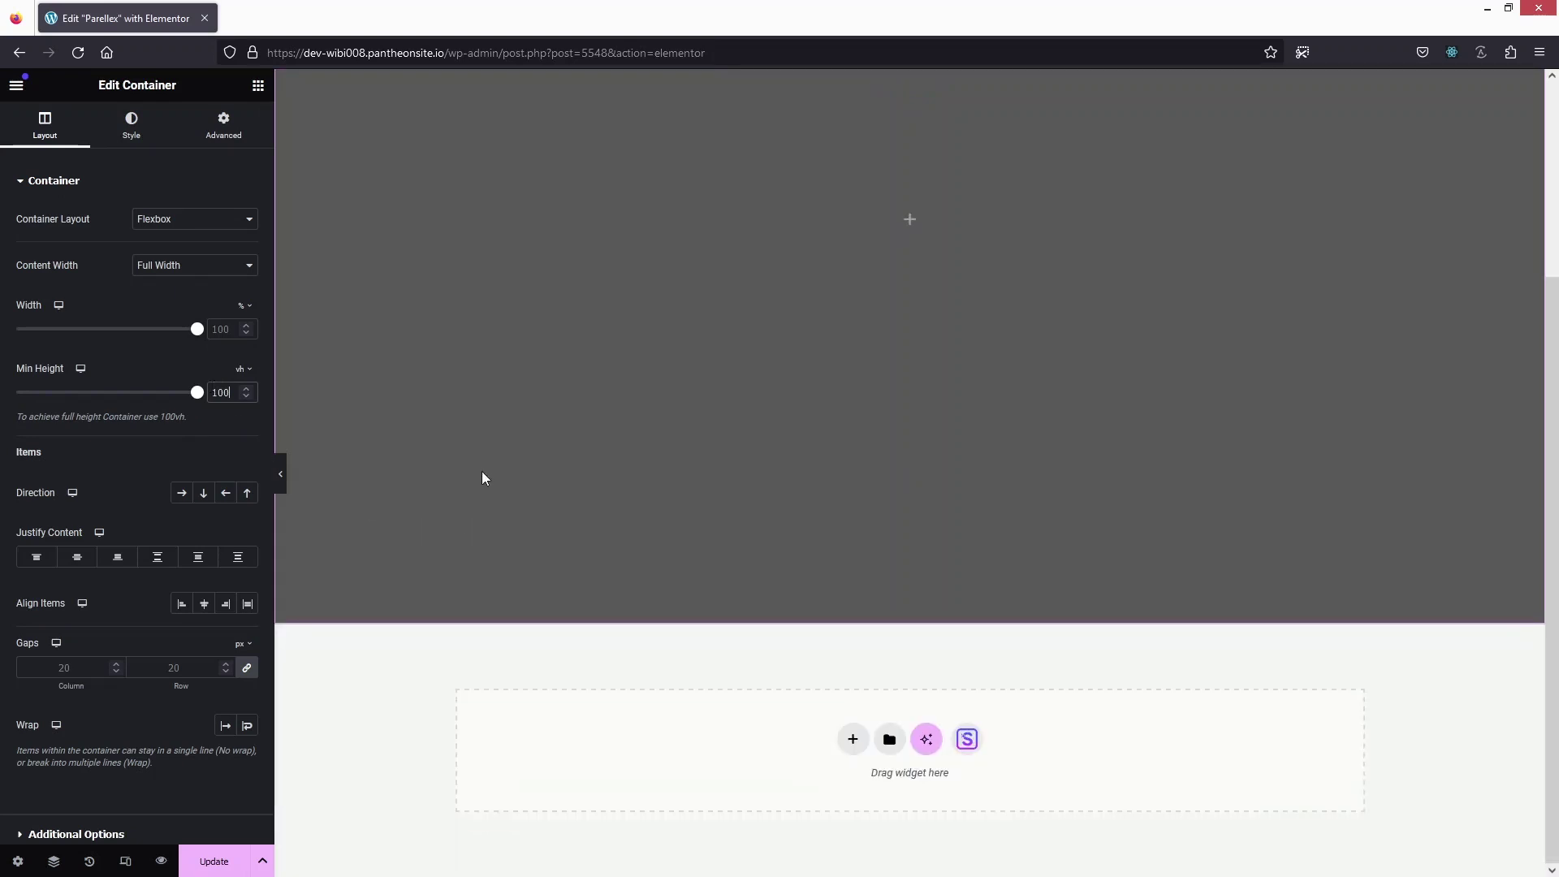
{"action": "scroll", "coordinate": [471, 462], "scroll_direction": "up", "scroll_amount": 3}
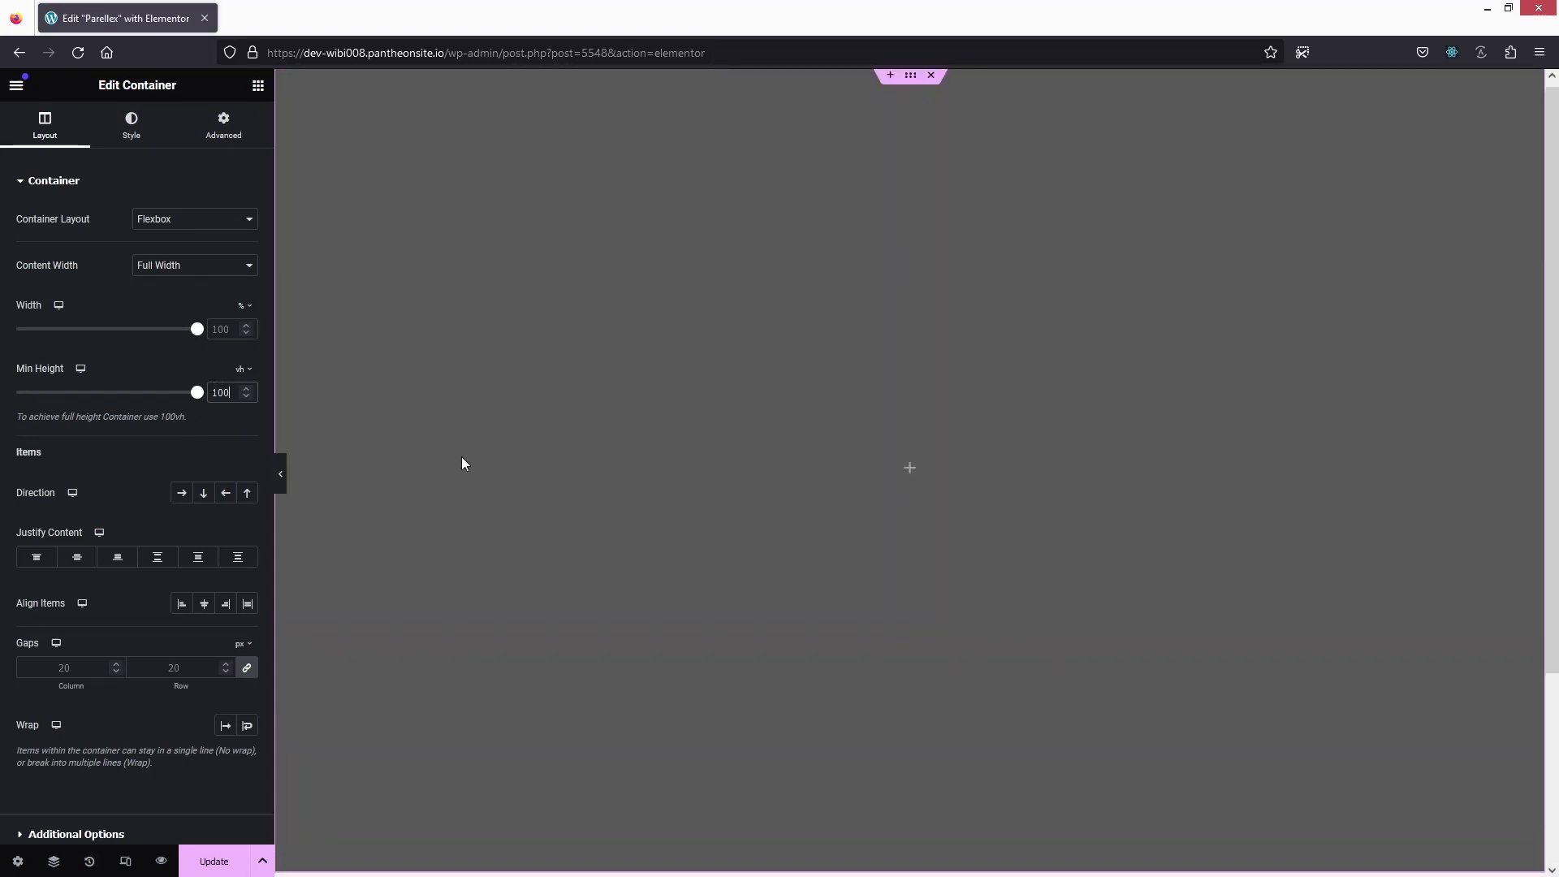
Add a Heading widget to the grey section with the title '1'
{"action": "left_click", "coordinate": [257, 85]}
{"action": "left_click_drag", "start_coordinate": [79, 434], "coordinate": [811, 459]}
{"action": "left_click_drag", "start_coordinate": [32, 237], "coordinate": [24, 255]}
{"action": "type", "text": "1"}
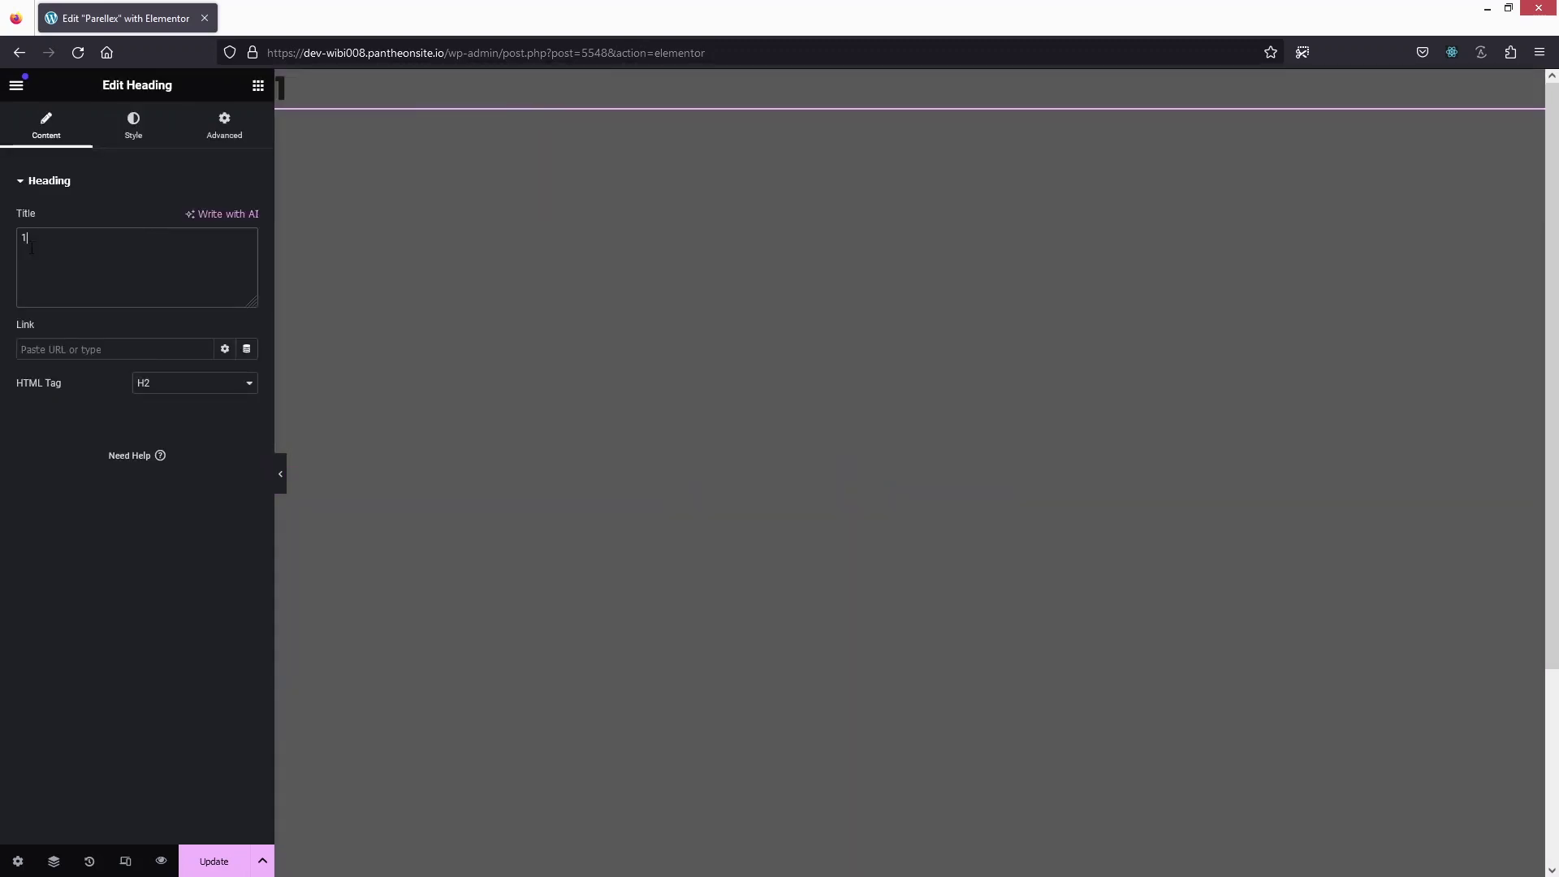
Make the heading text white and centre-aligned
{"action": "left_click", "coordinate": [133, 126]}
{"action": "left_click", "coordinate": [247, 253]}
{"action": "left_click_drag", "start_coordinate": [229, 344], "coordinate": [138, 316]}
{"action": "left_click", "coordinate": [144, 208]}
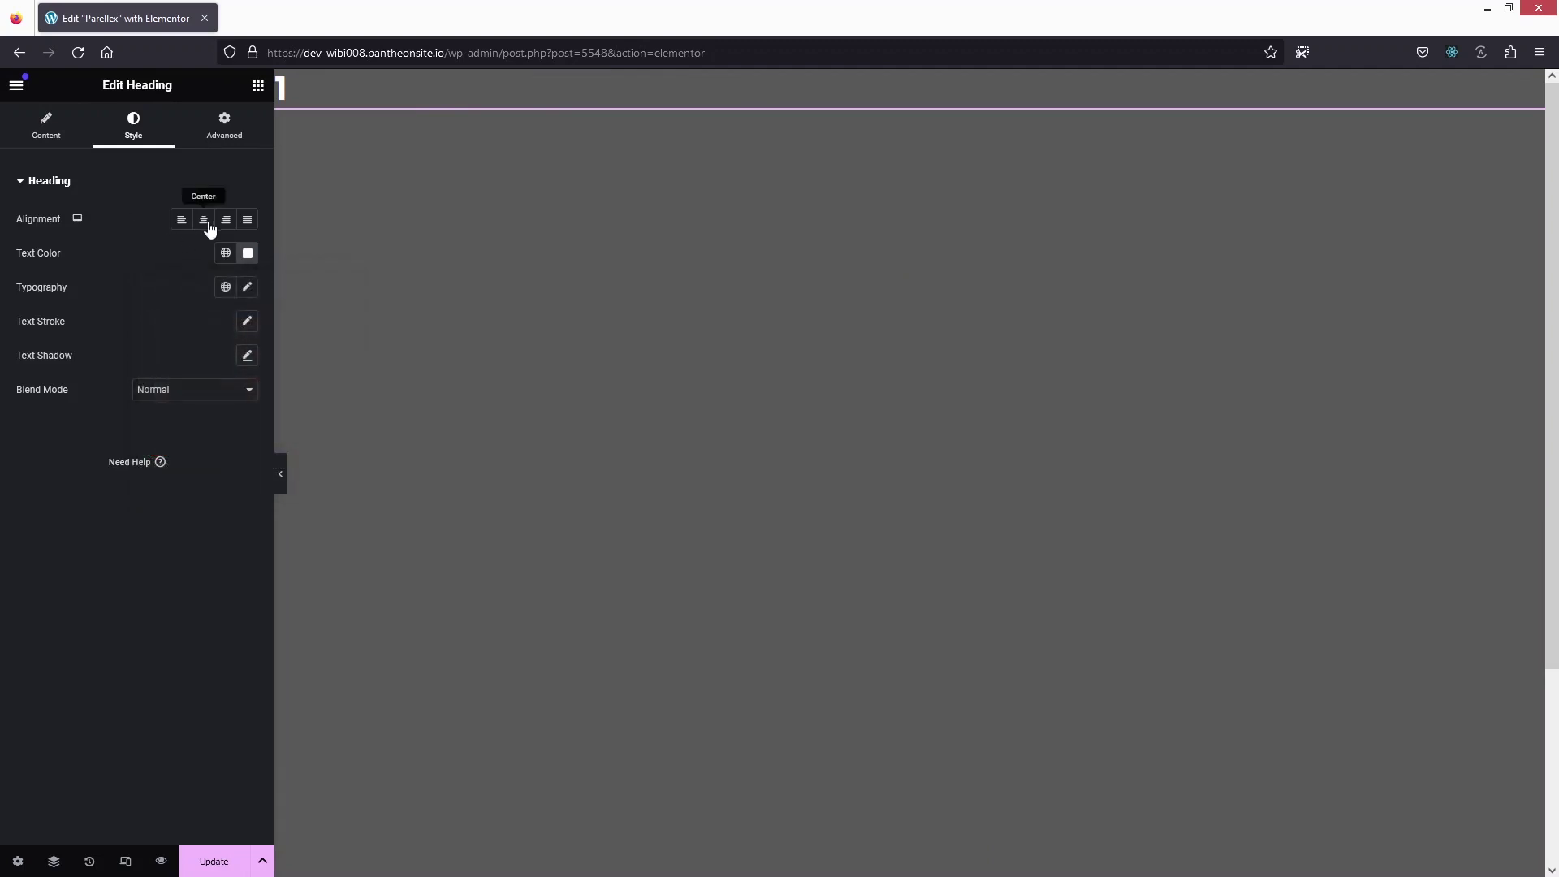
{"action": "left_click", "coordinate": [204, 221]}
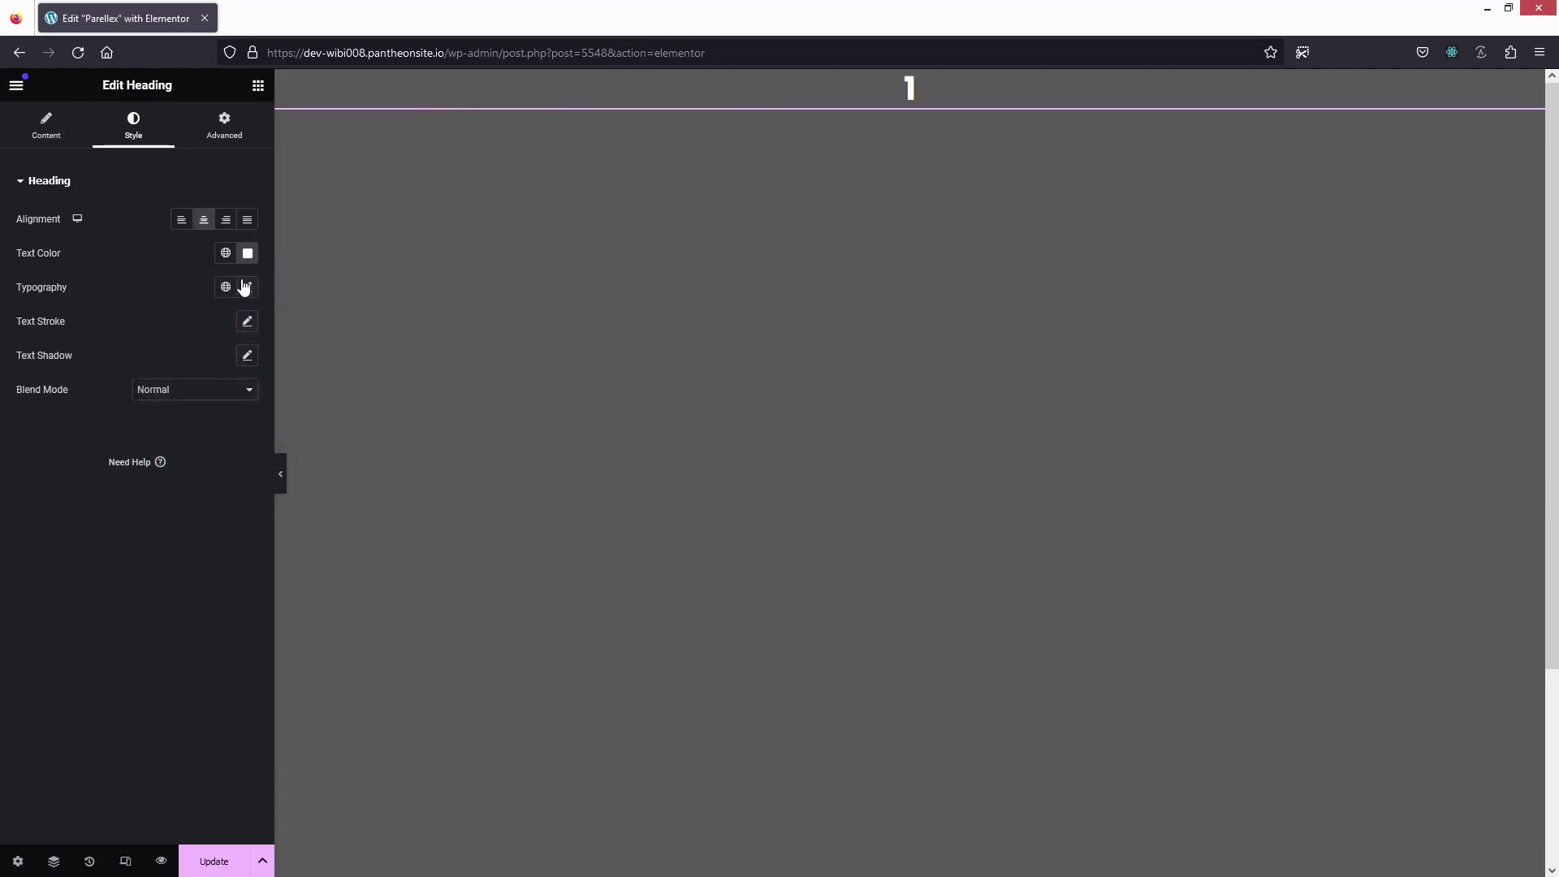
Set the heading typography to Montserrat at size 300
{"action": "left_click", "coordinate": [248, 289]}
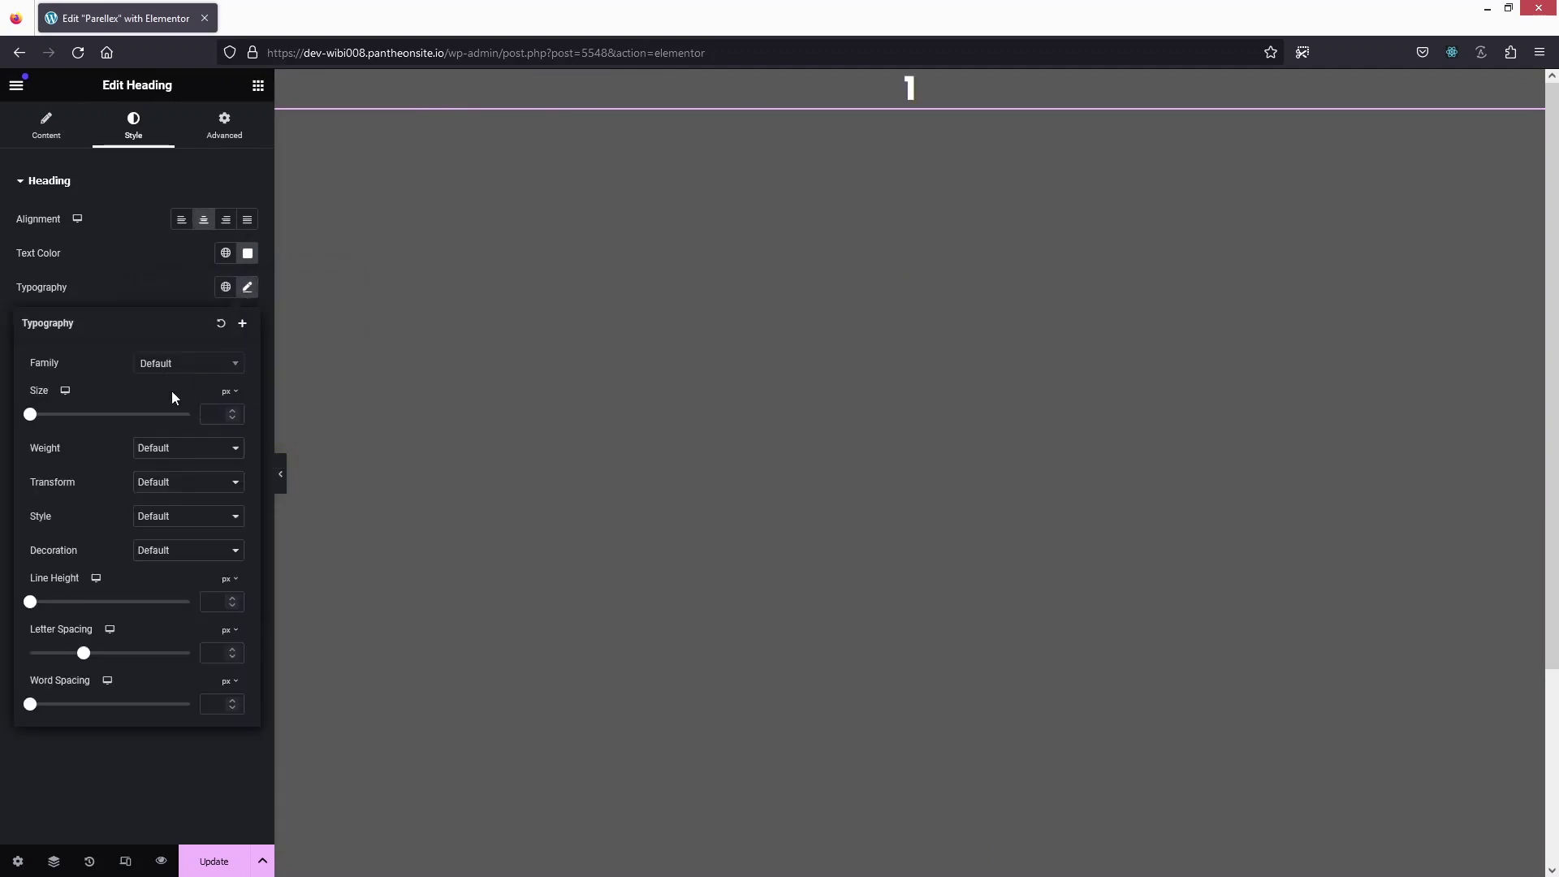
{"action": "left_click", "coordinate": [164, 366]}
{"action": "left_click", "coordinate": [181, 379]}
{"action": "left_click", "coordinate": [219, 415]}
{"action": "type", "text": "300"}
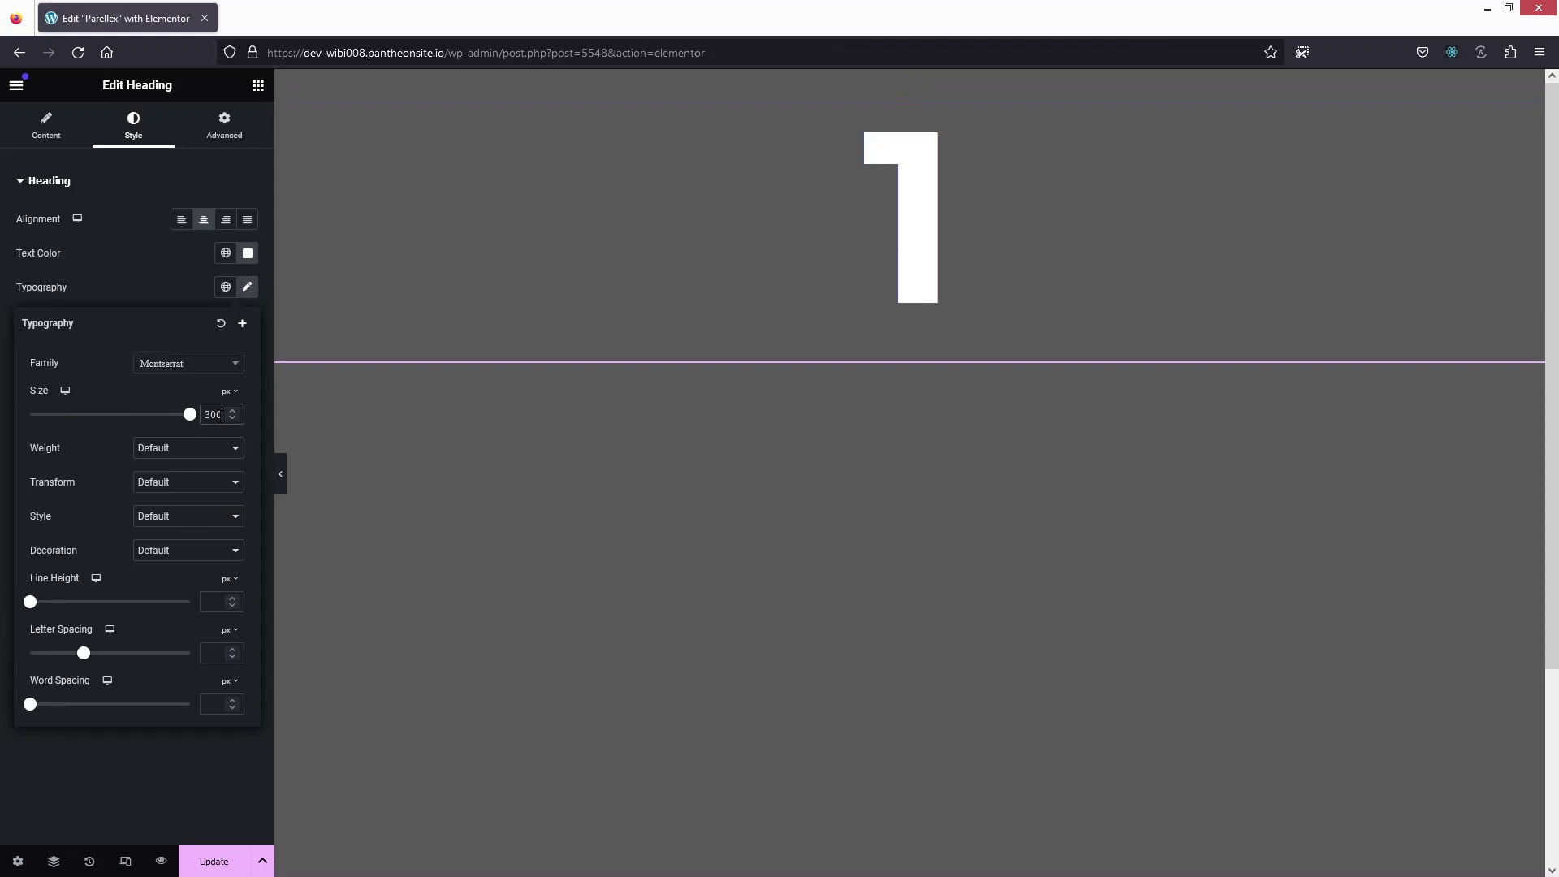
Set the grey container's Justify Content to center so the '1' sits mid-screen
{"action": "mouse_move", "coordinate": [863, 208]}
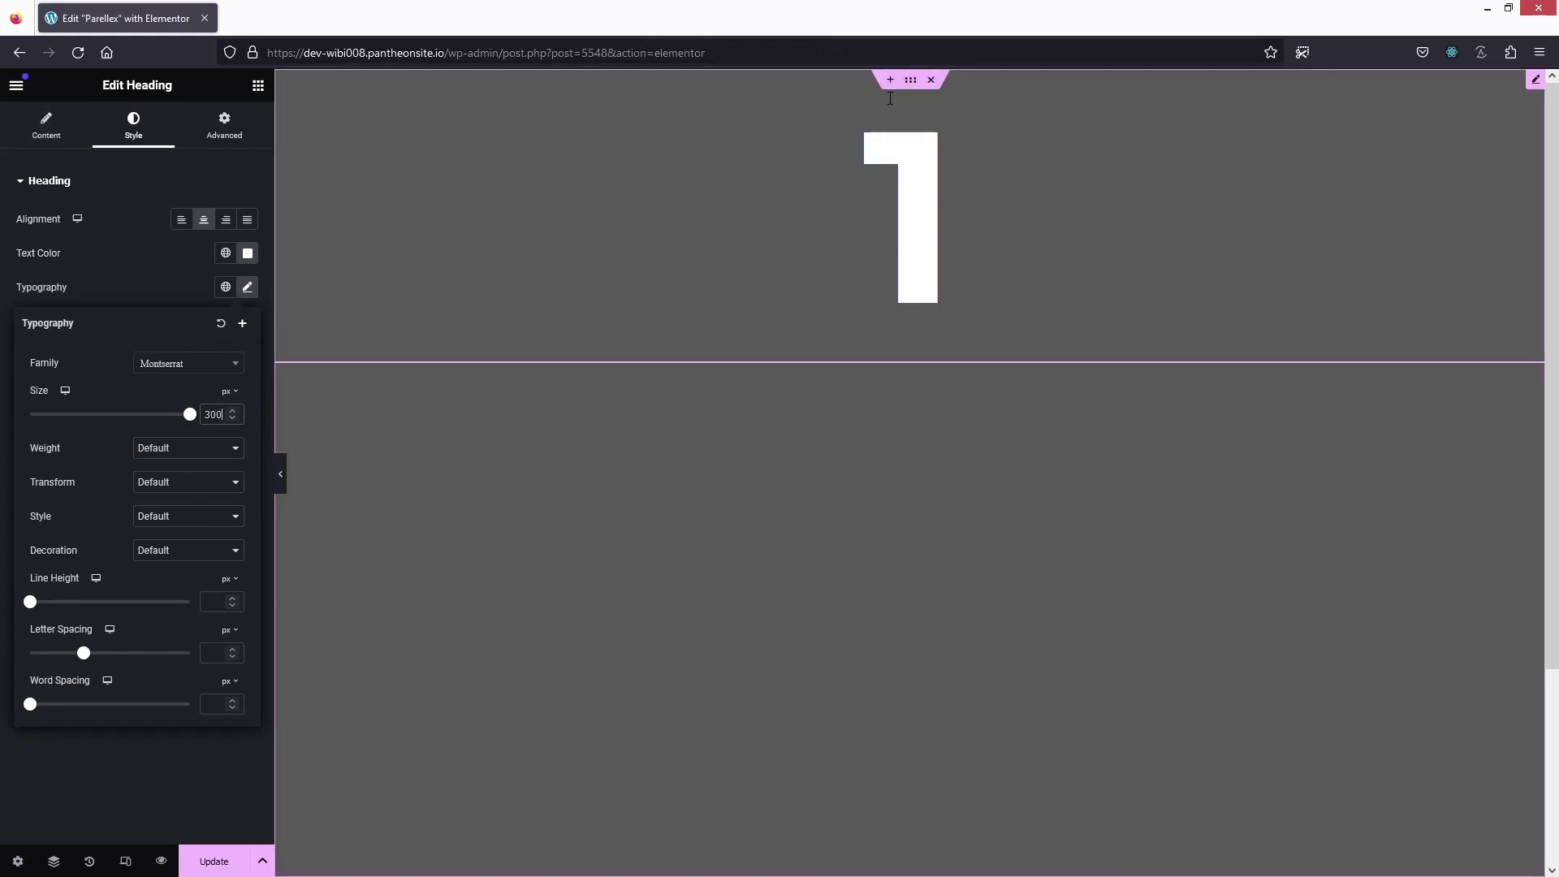
{"action": "left_click", "coordinate": [911, 82]}
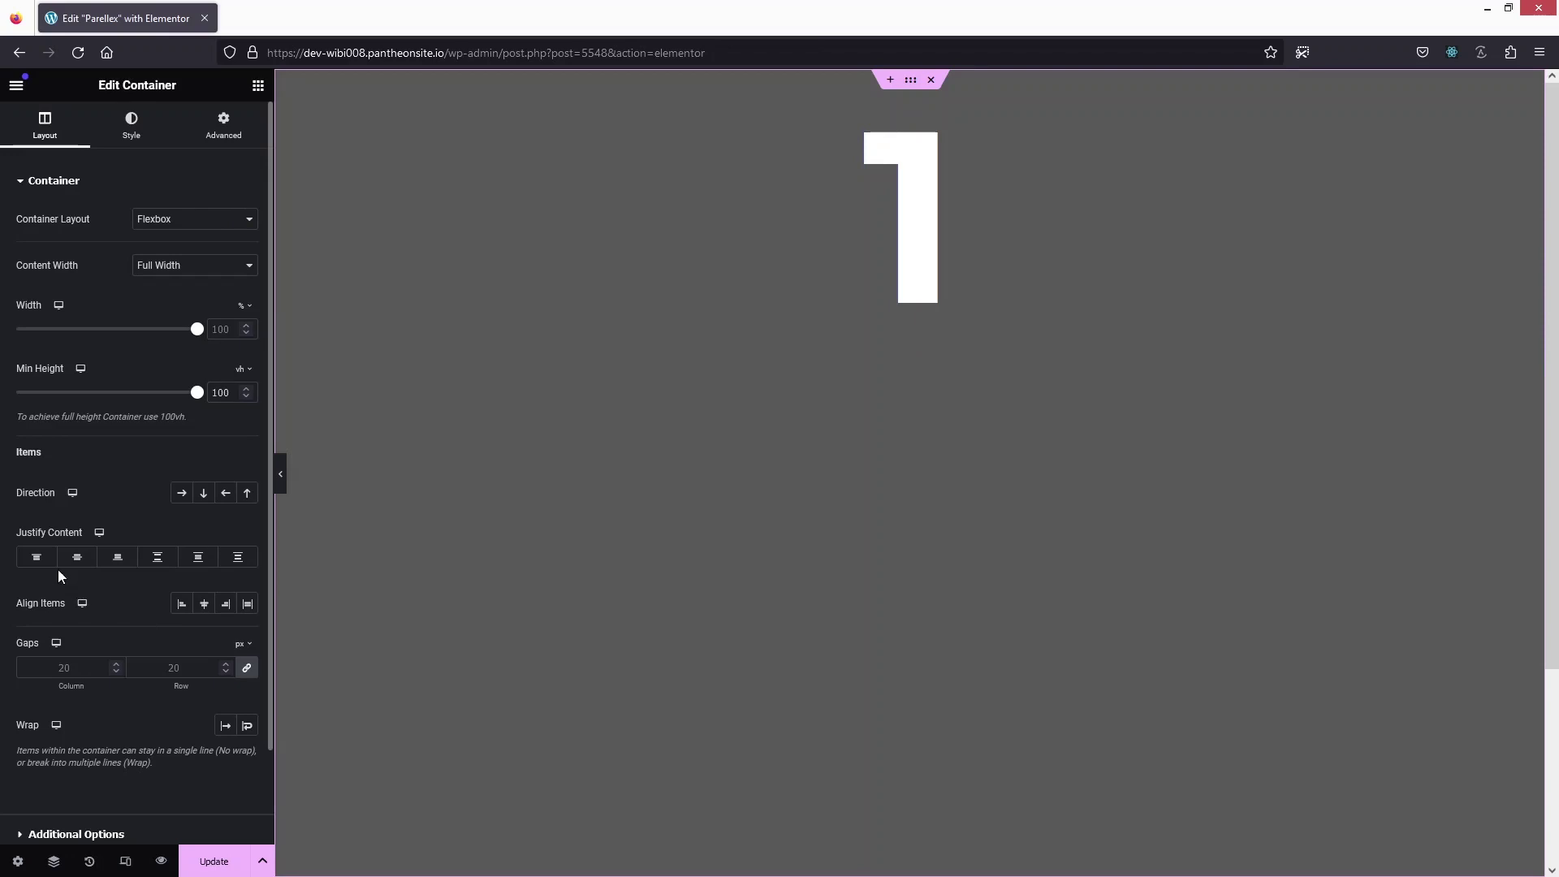
{"action": "left_click", "coordinate": [76, 561]}
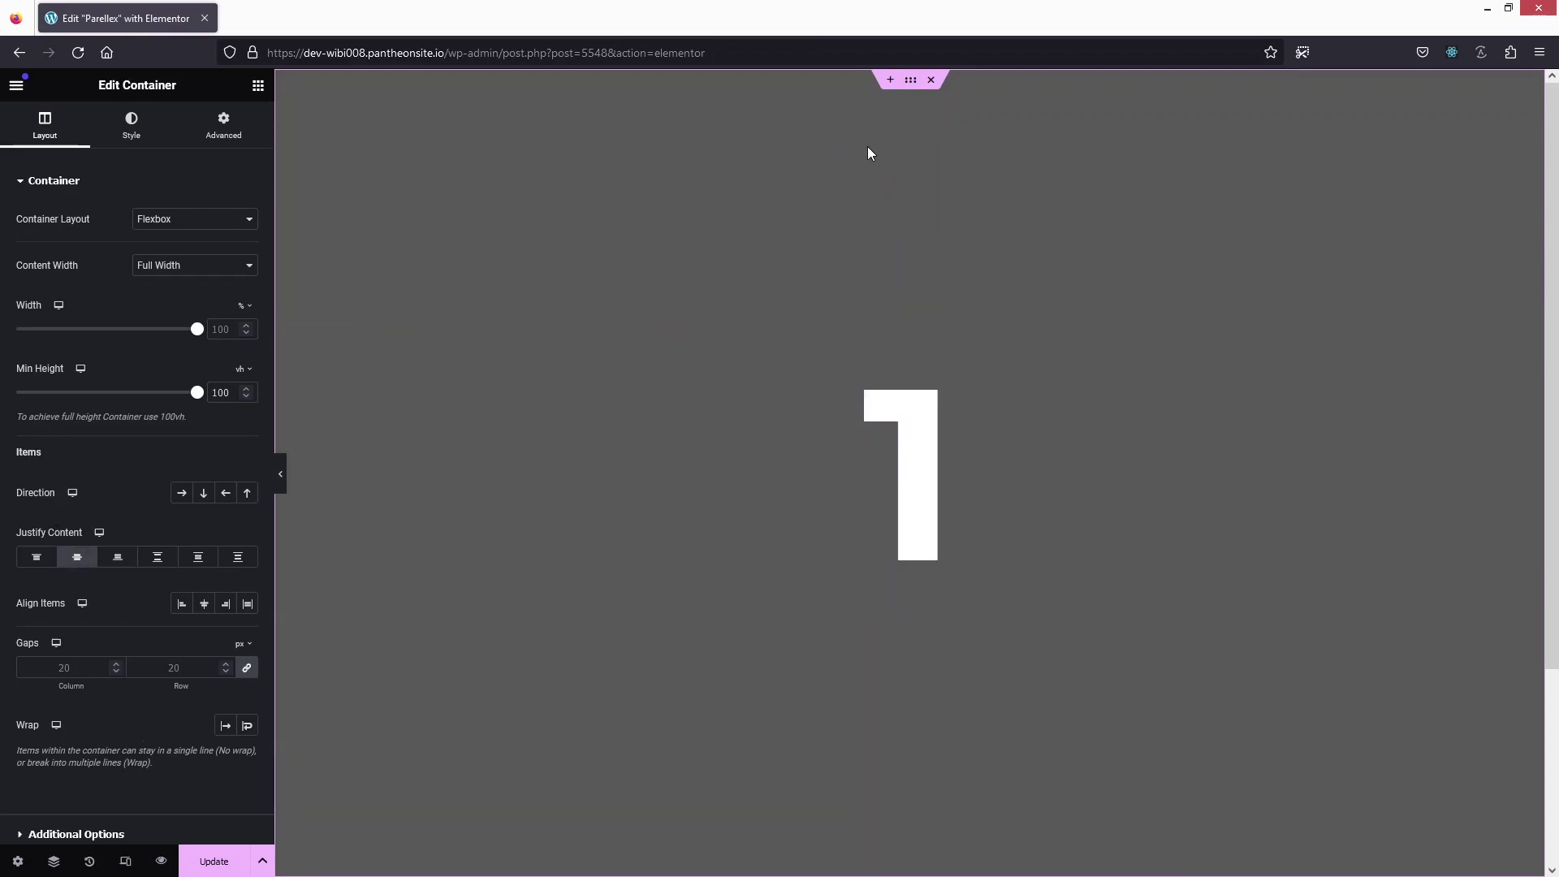
Duplicate the numbered section and change the copy's heading to '2'
{"action": "right_click", "coordinate": [905, 90]}
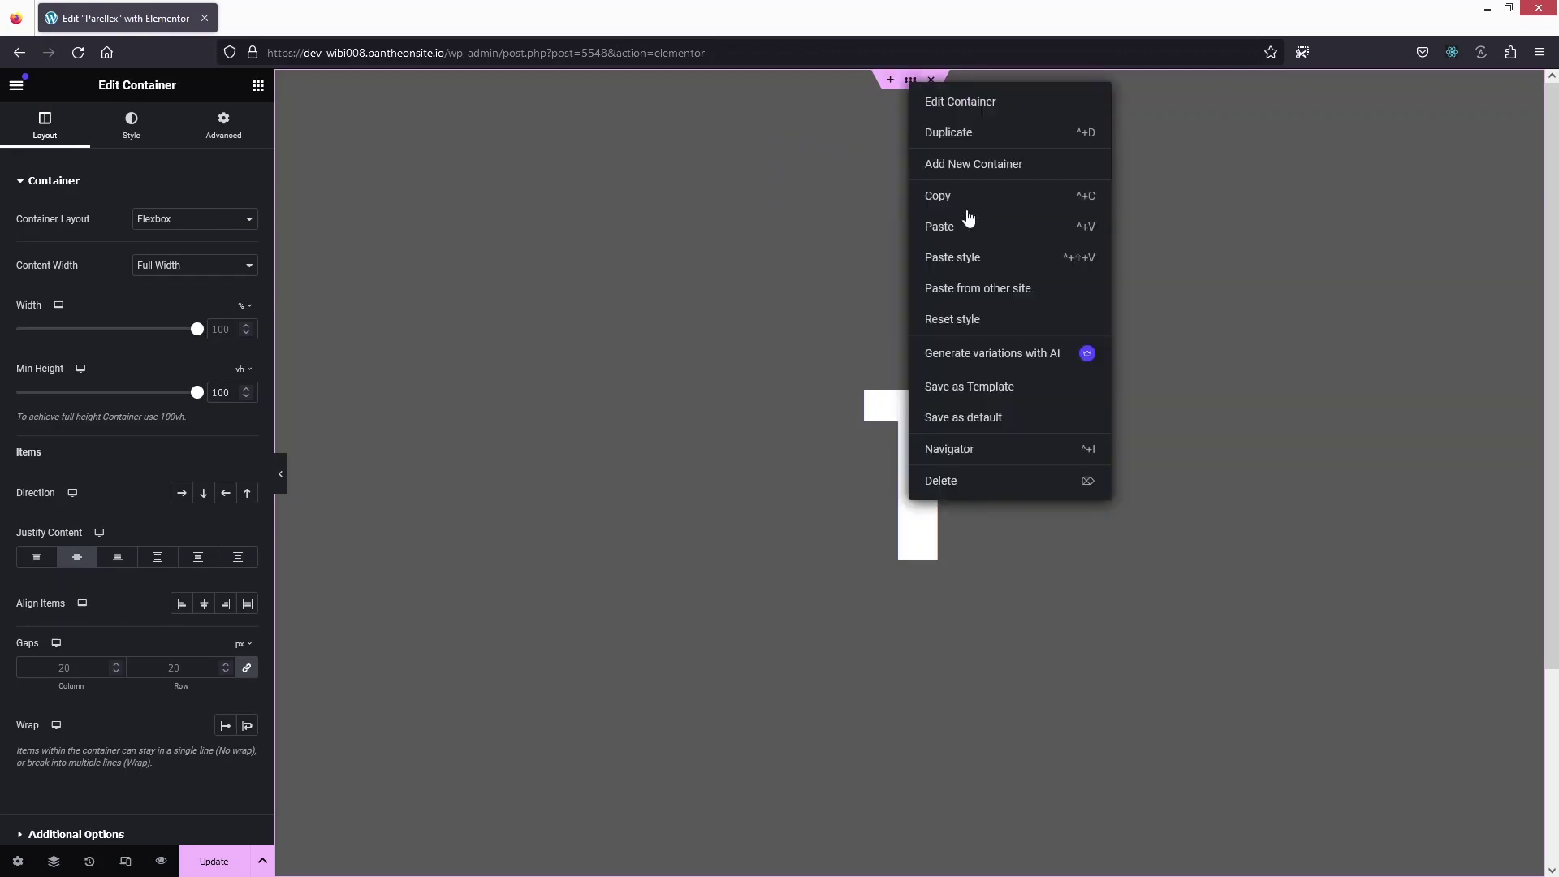
{"action": "left_click", "coordinate": [979, 142]}
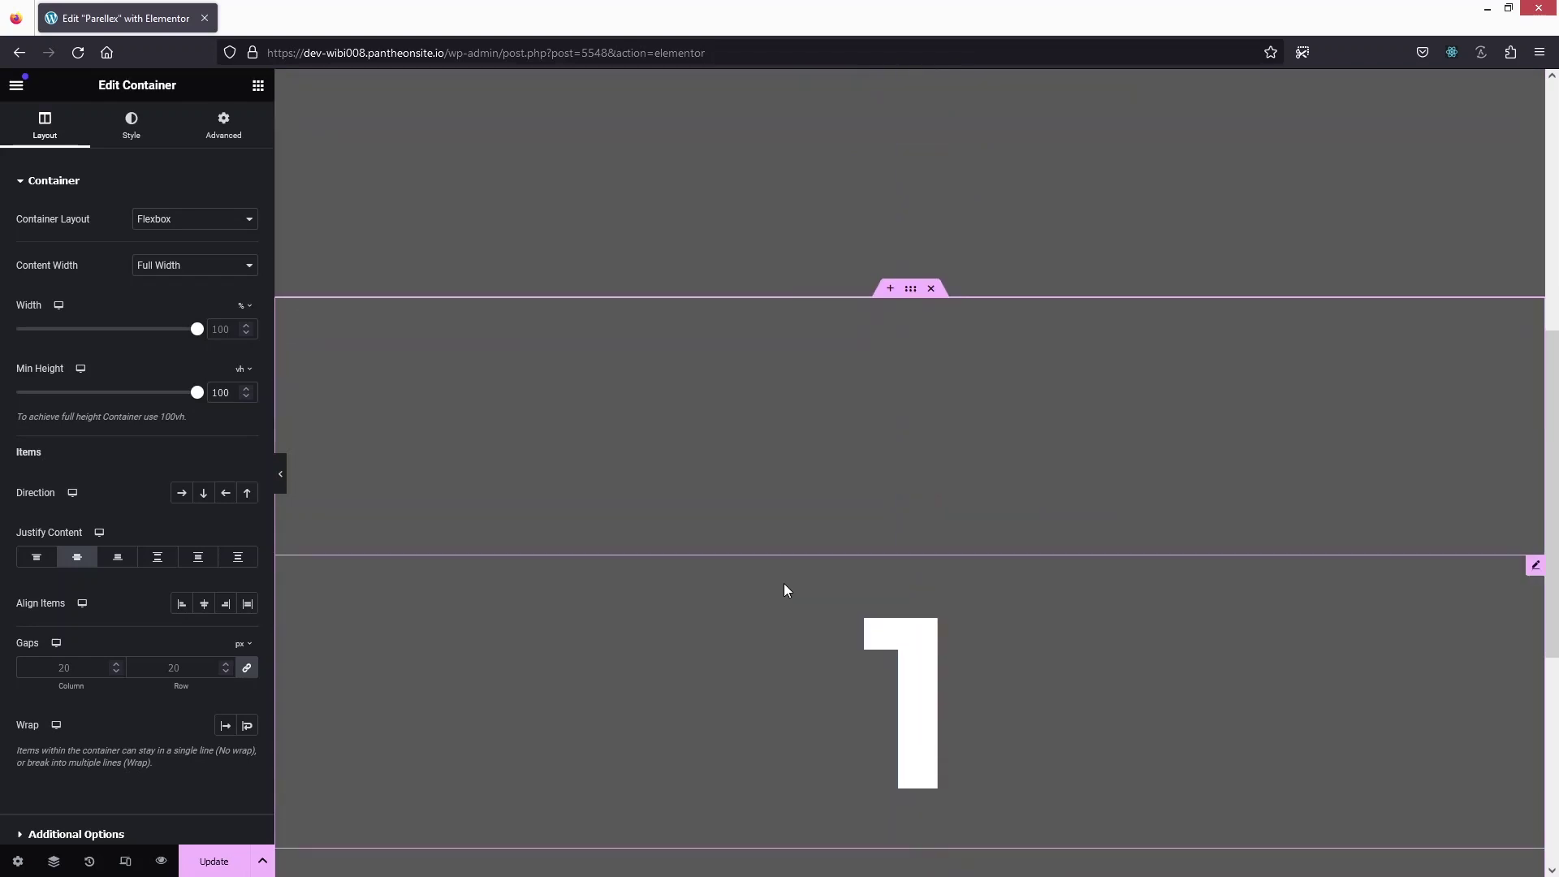
{"action": "left_click", "coordinate": [945, 476]}
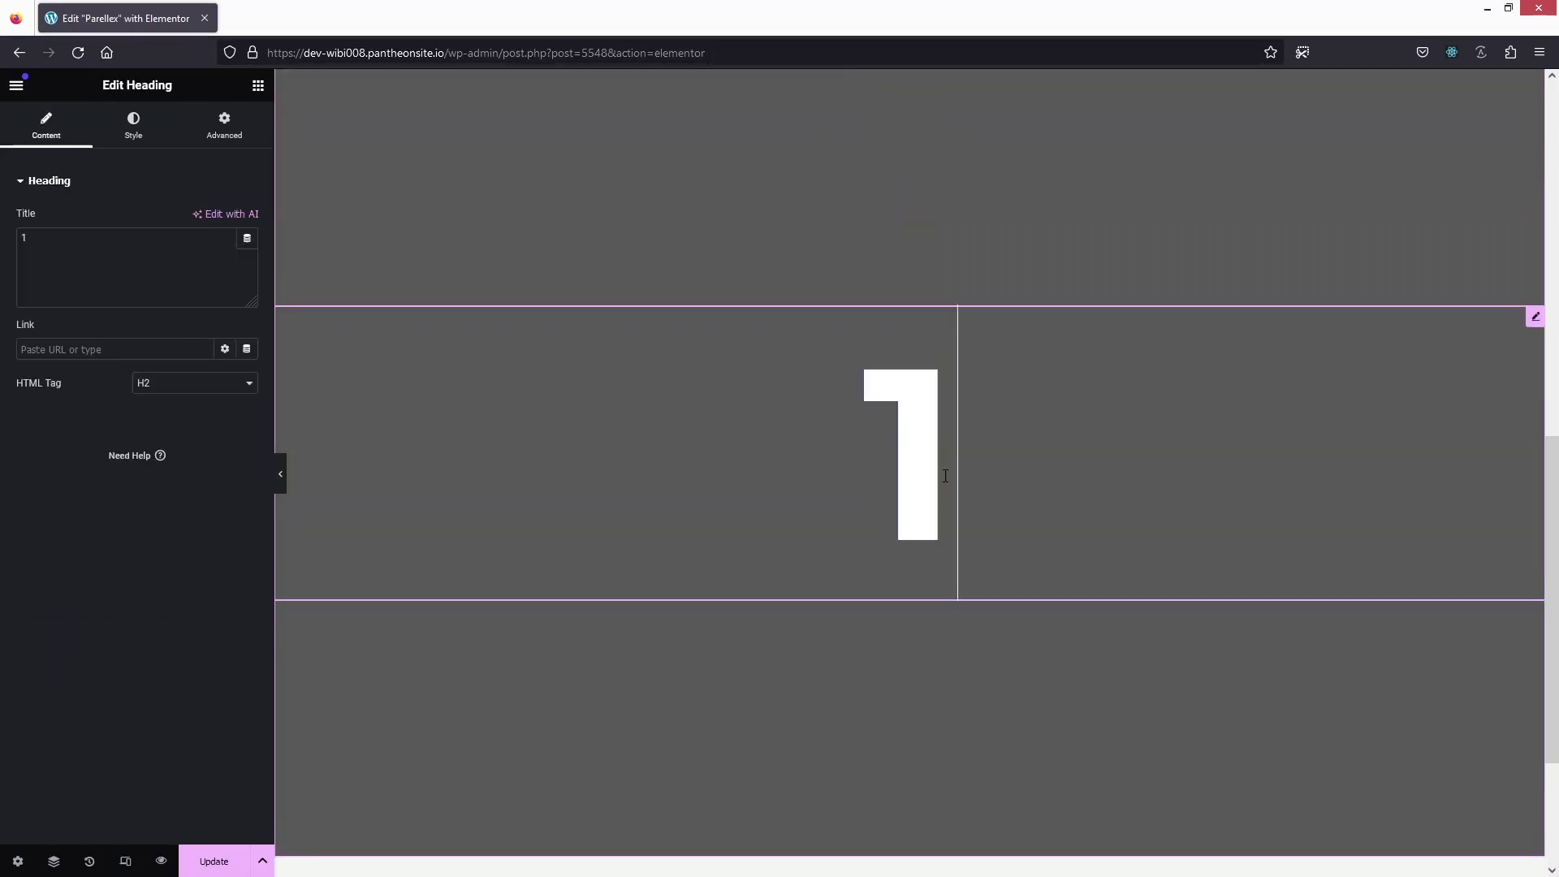
{"action": "type", "text": "2"}
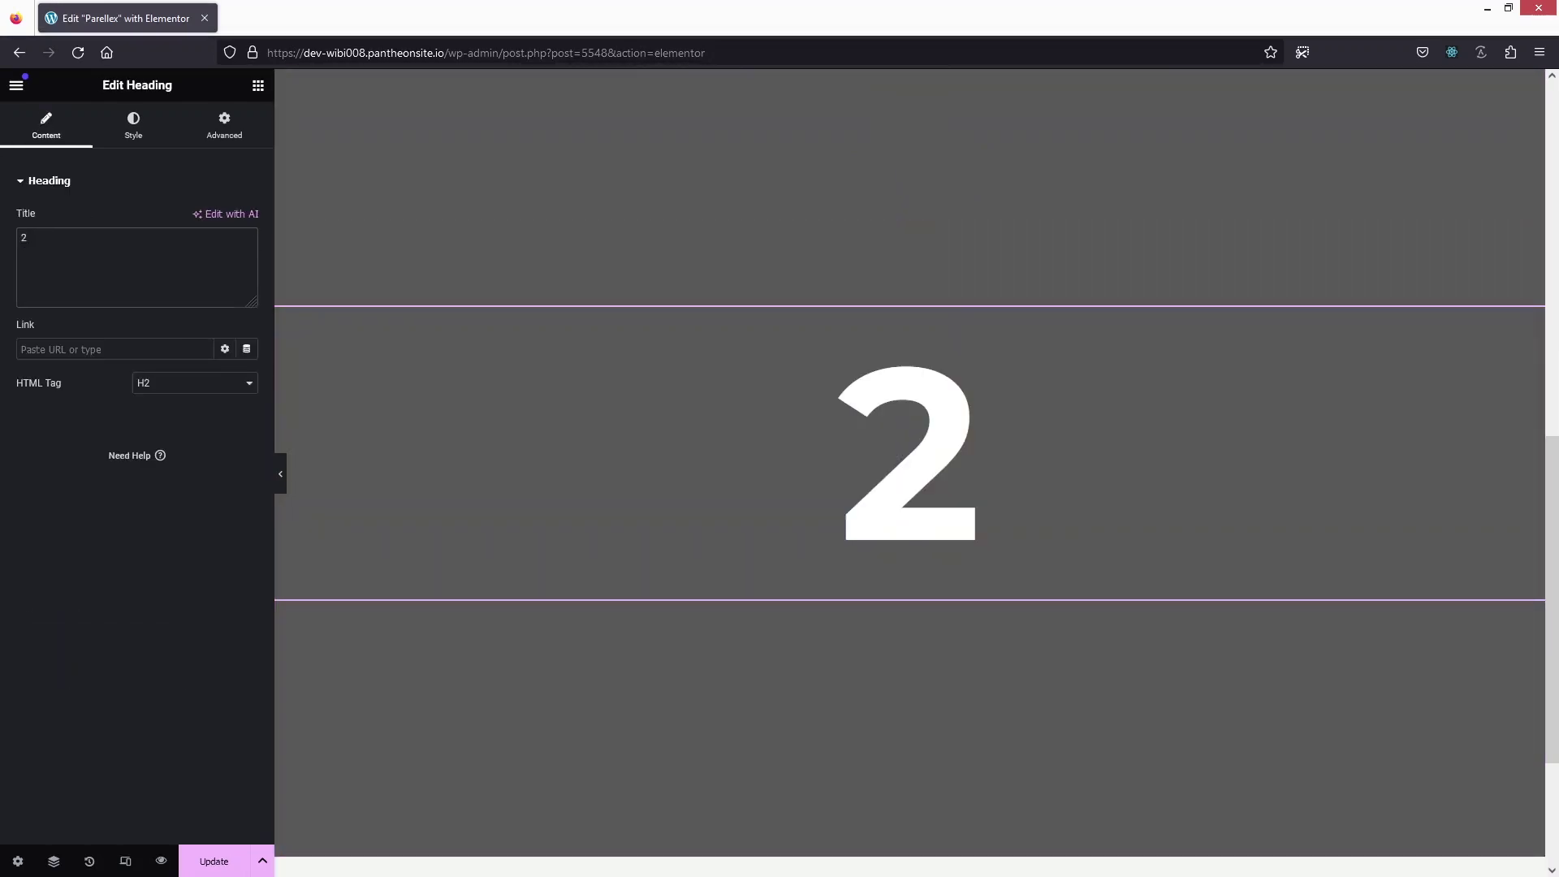
Add a new empty container below the numbered sections
{"action": "scroll", "coordinate": [325, 605], "scroll_direction": "down", "scroll_amount": 2}
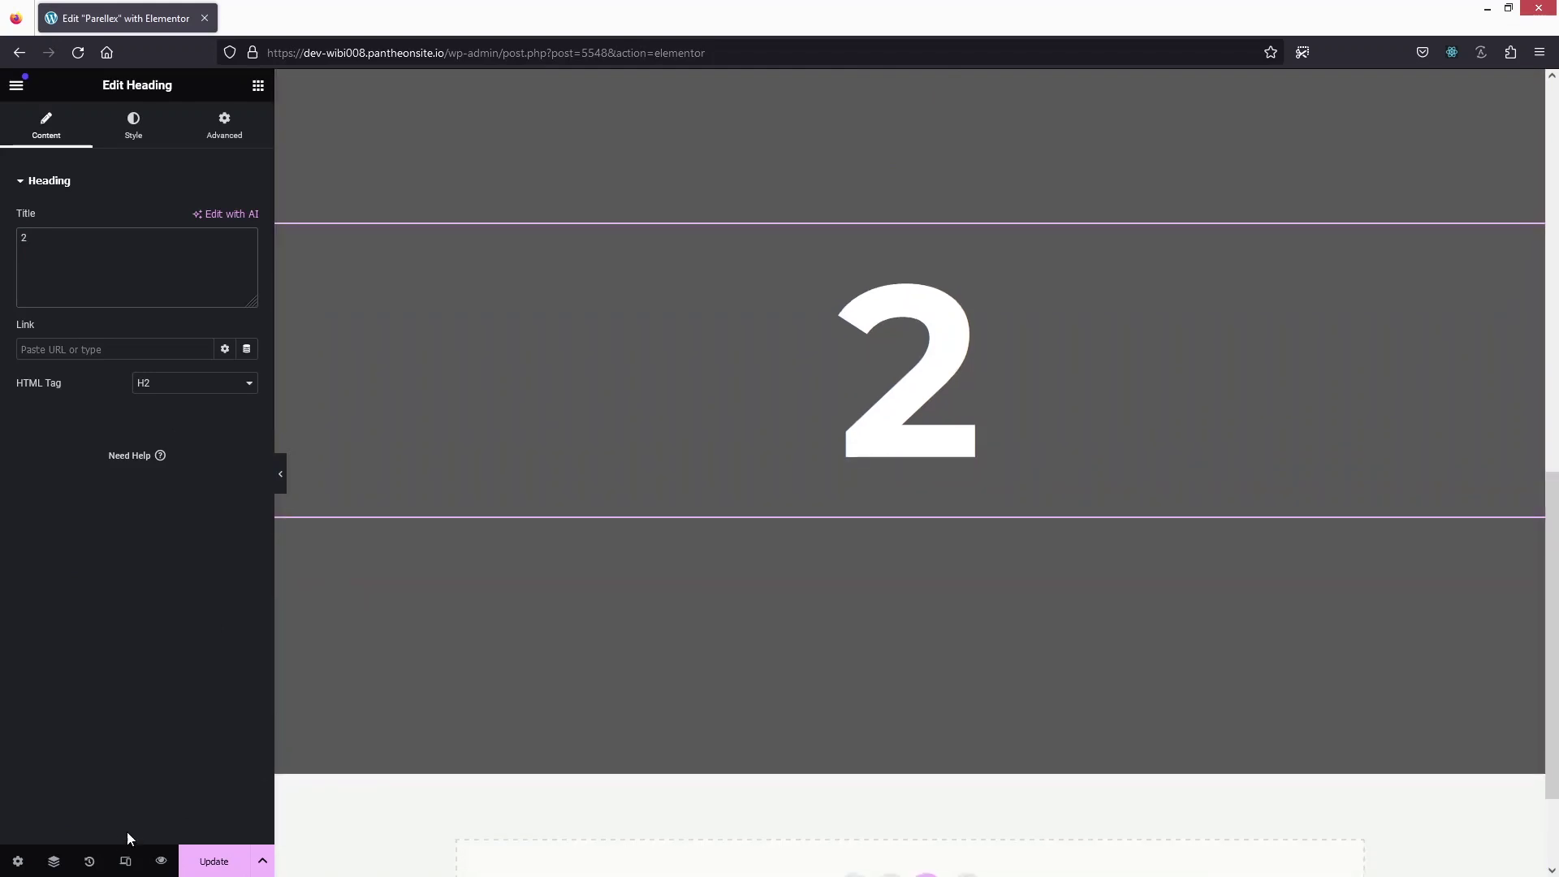
{"action": "scroll", "coordinate": [349, 804], "scroll_direction": "down", "scroll_amount": 3}
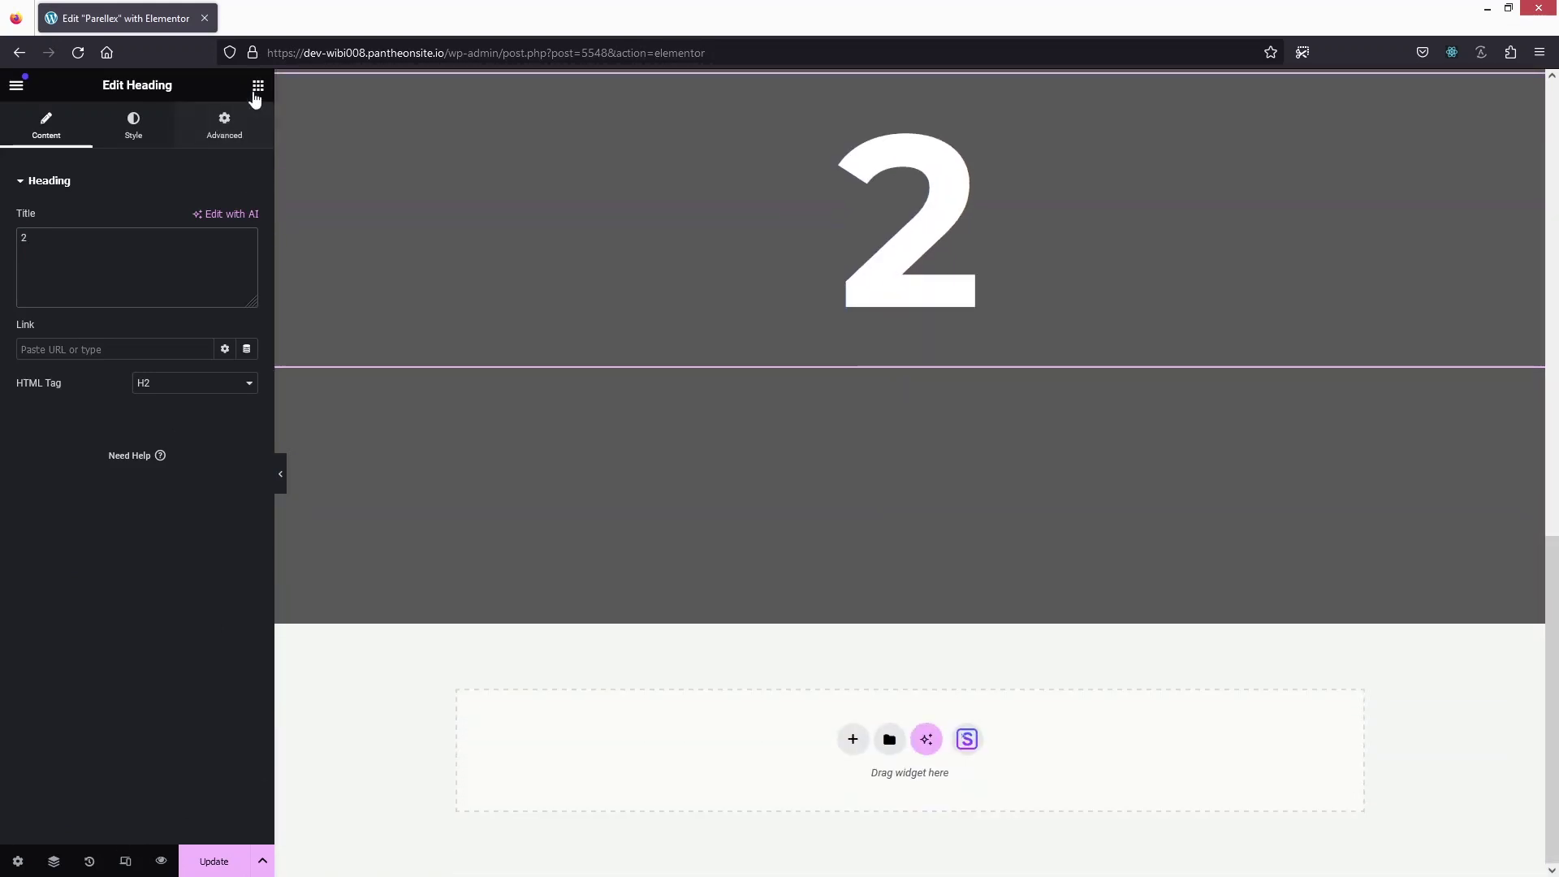
{"action": "left_click", "coordinate": [256, 90]}
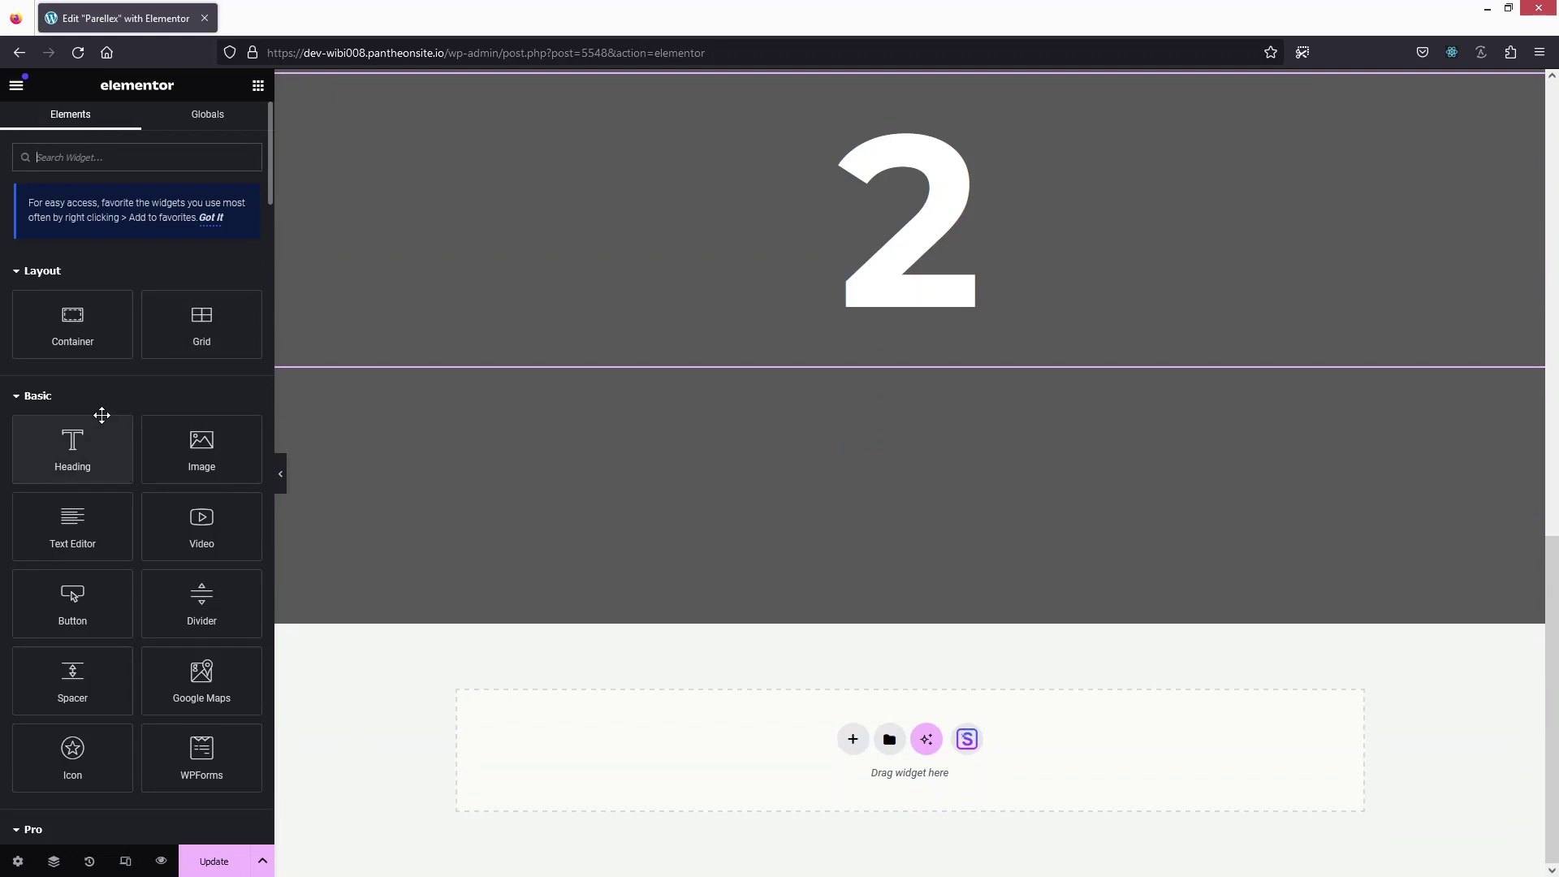
{"action": "left_click_drag", "start_coordinate": [65, 304], "coordinate": [903, 768]}
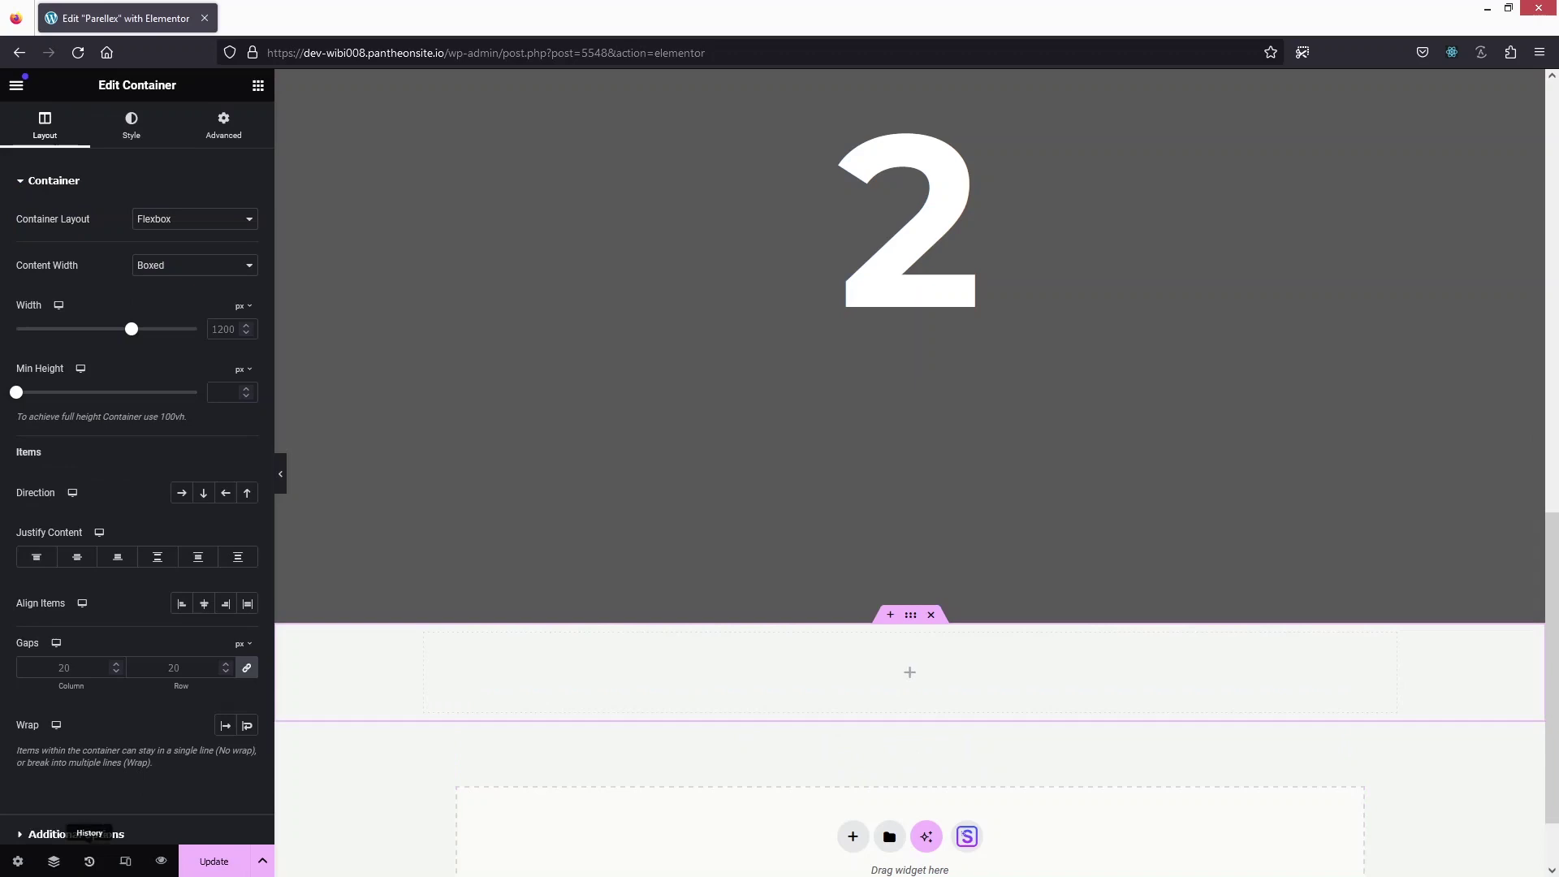
In the Navigator, move the empty container between sections 1 and 2 and set Full Width
{"action": "left_click", "coordinate": [54, 862]}
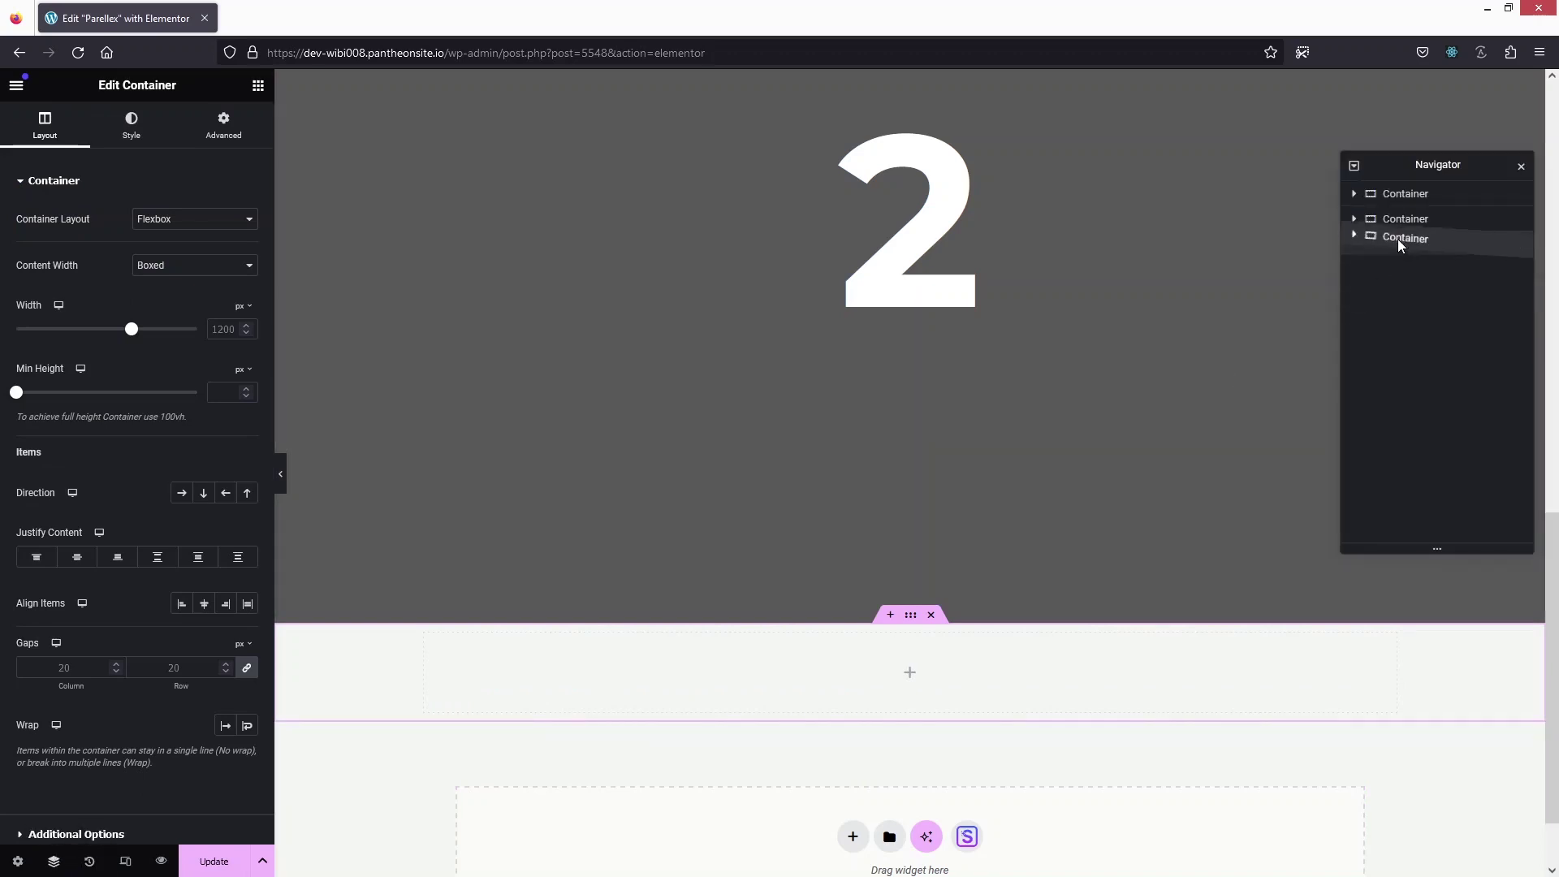
{"action": "left_click_drag", "start_coordinate": [1397, 241], "coordinate": [1395, 218]}
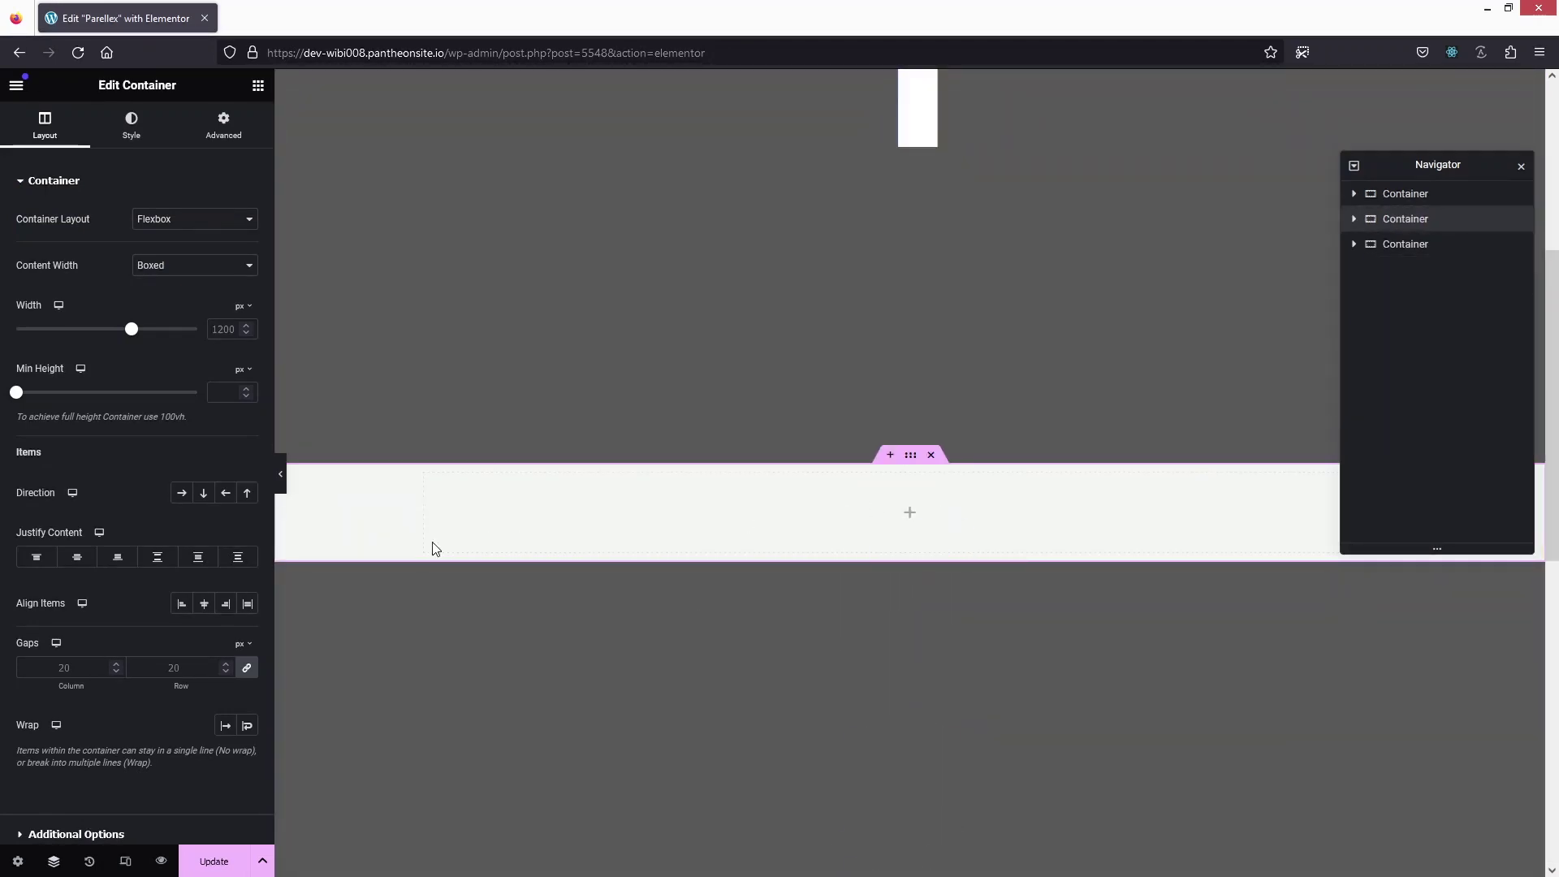
{"action": "left_click", "coordinate": [203, 270]}
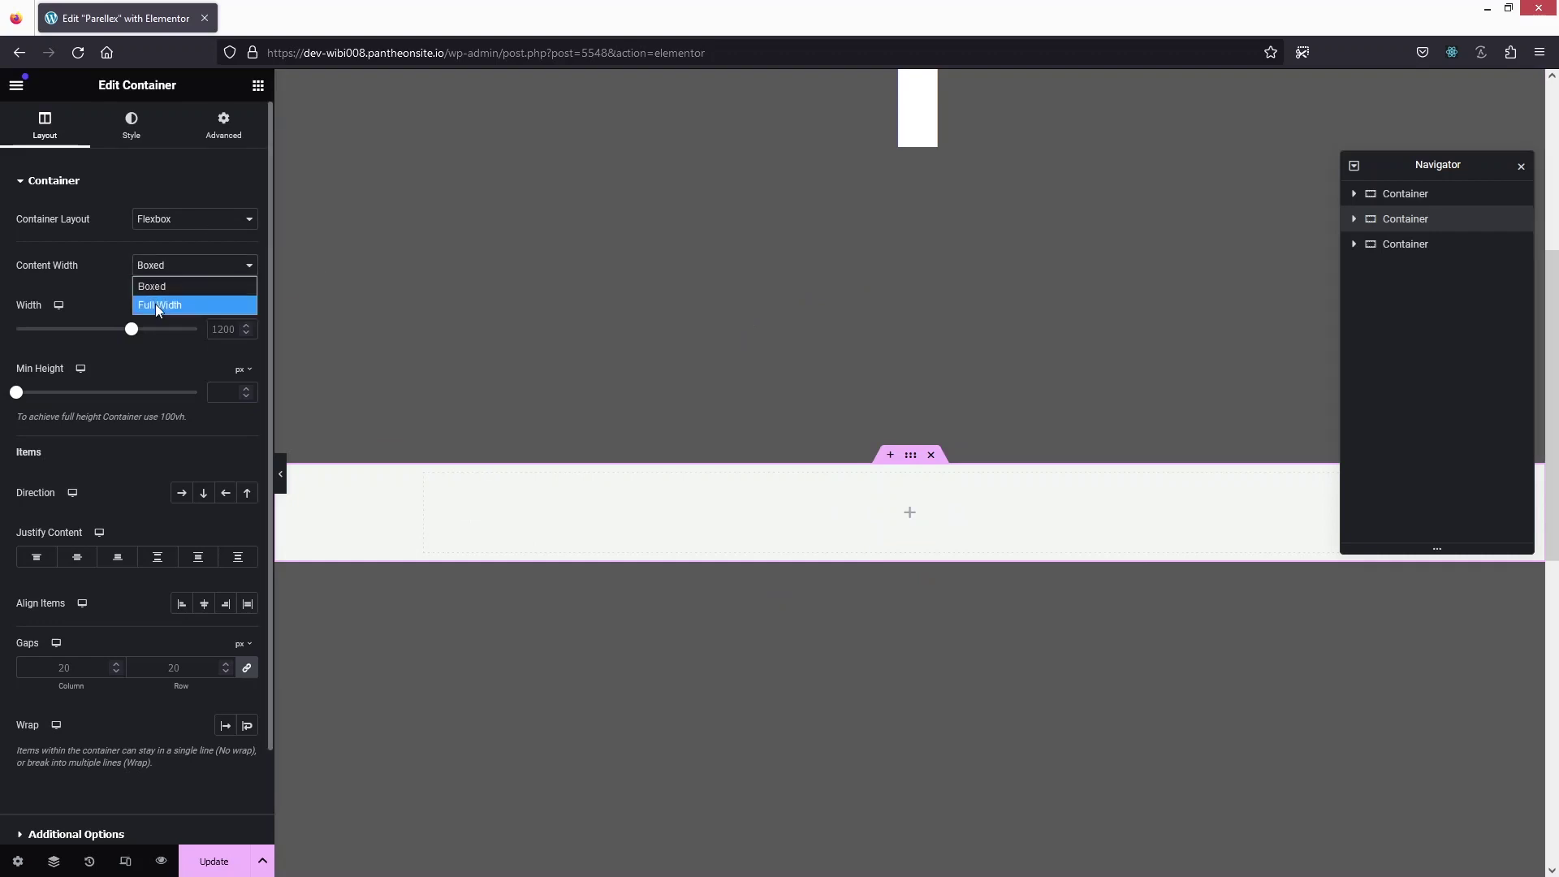
{"action": "left_click", "coordinate": [156, 304]}
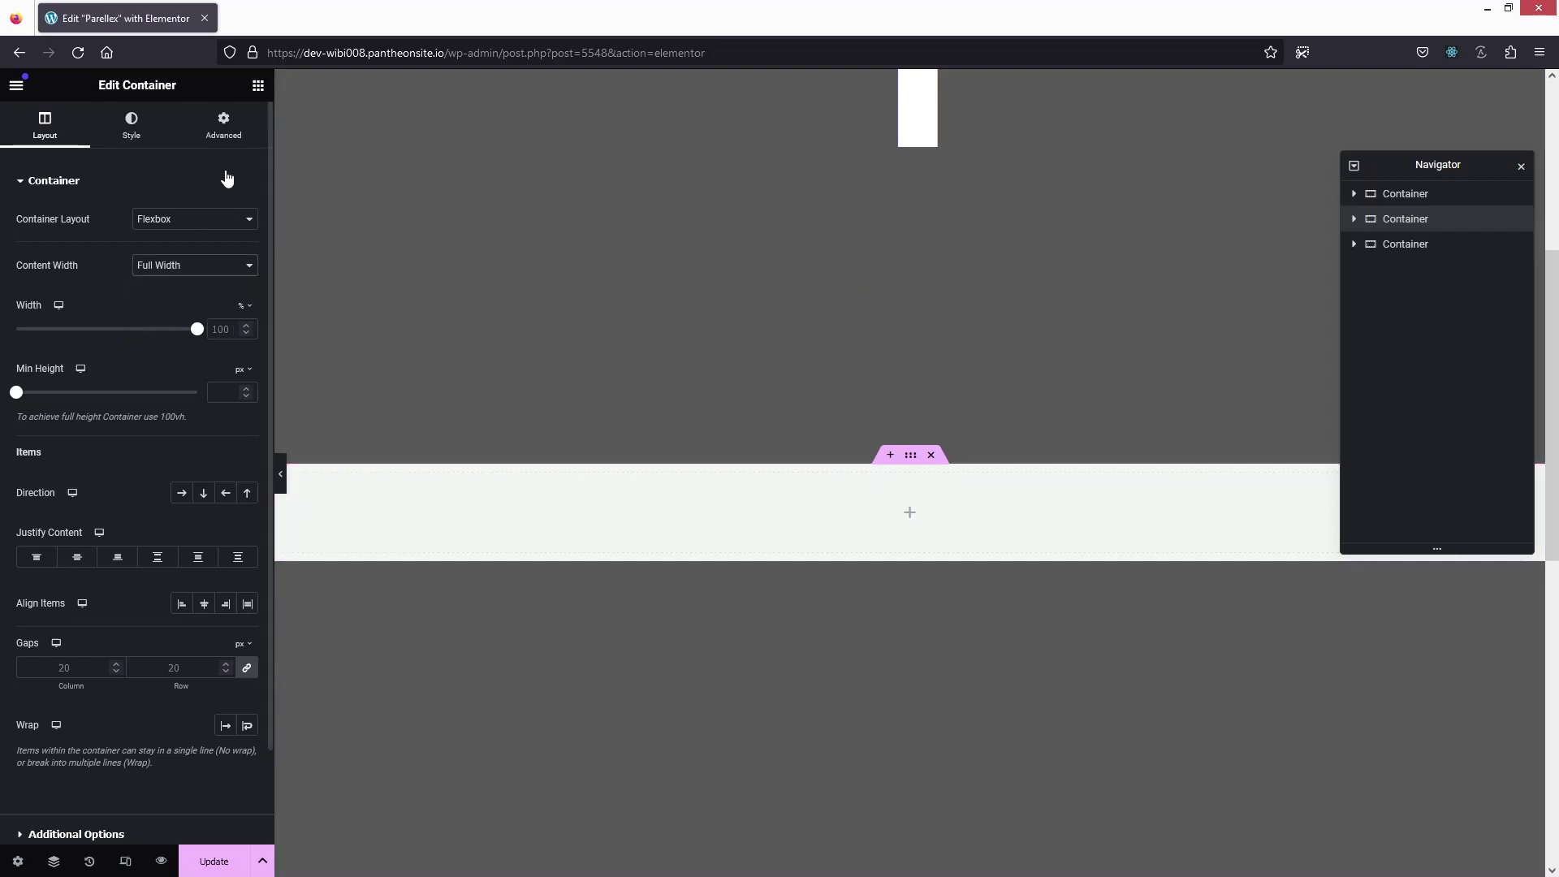
{"action": "left_click", "coordinate": [224, 127]}
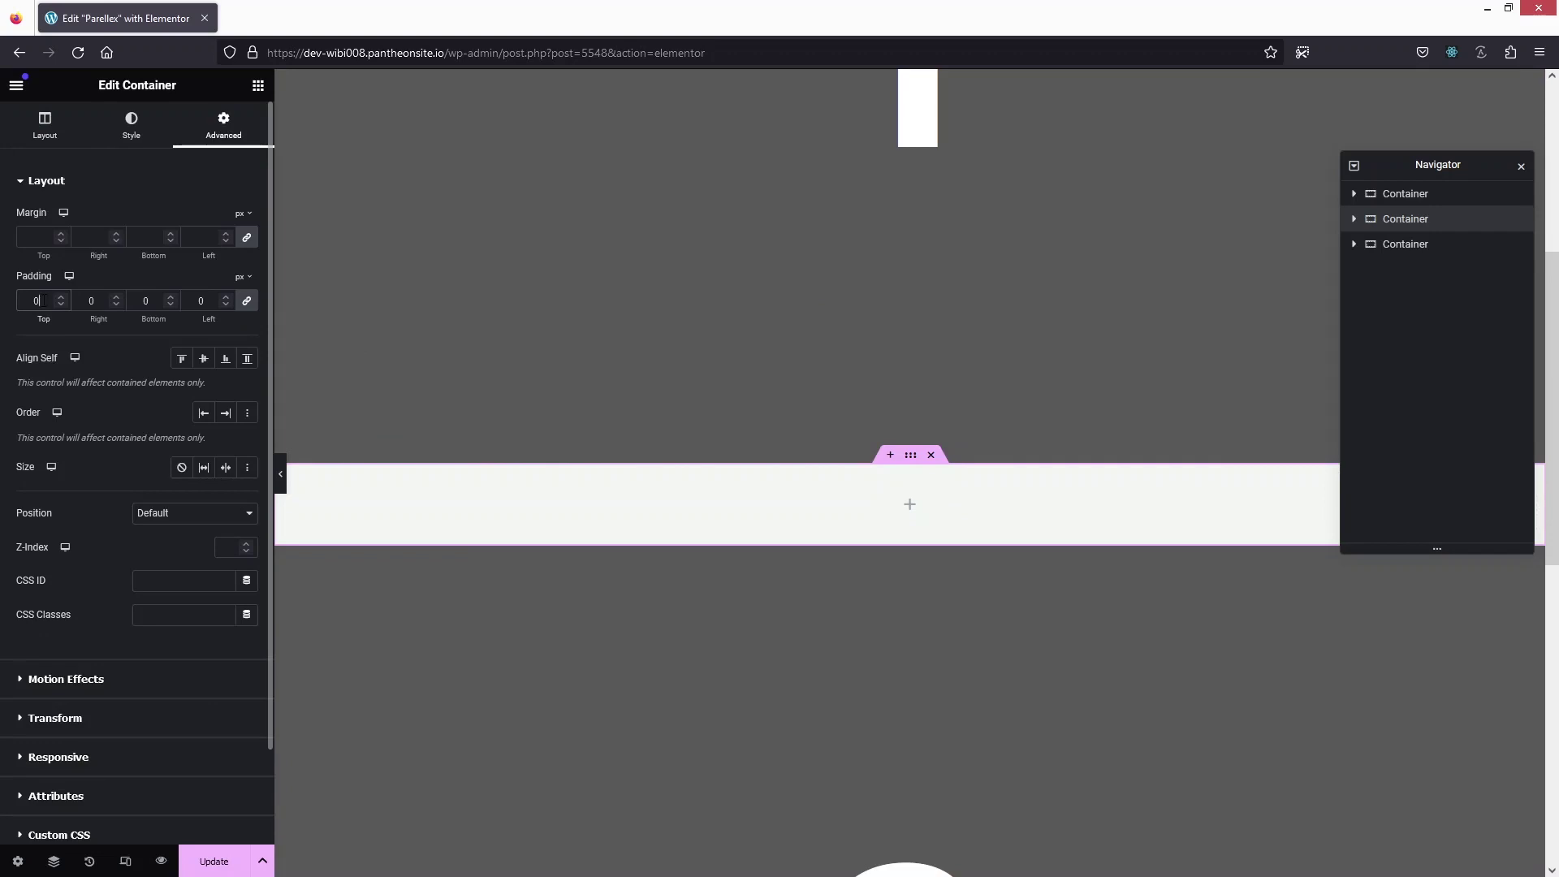
{"action": "left_click", "coordinate": [129, 139]}
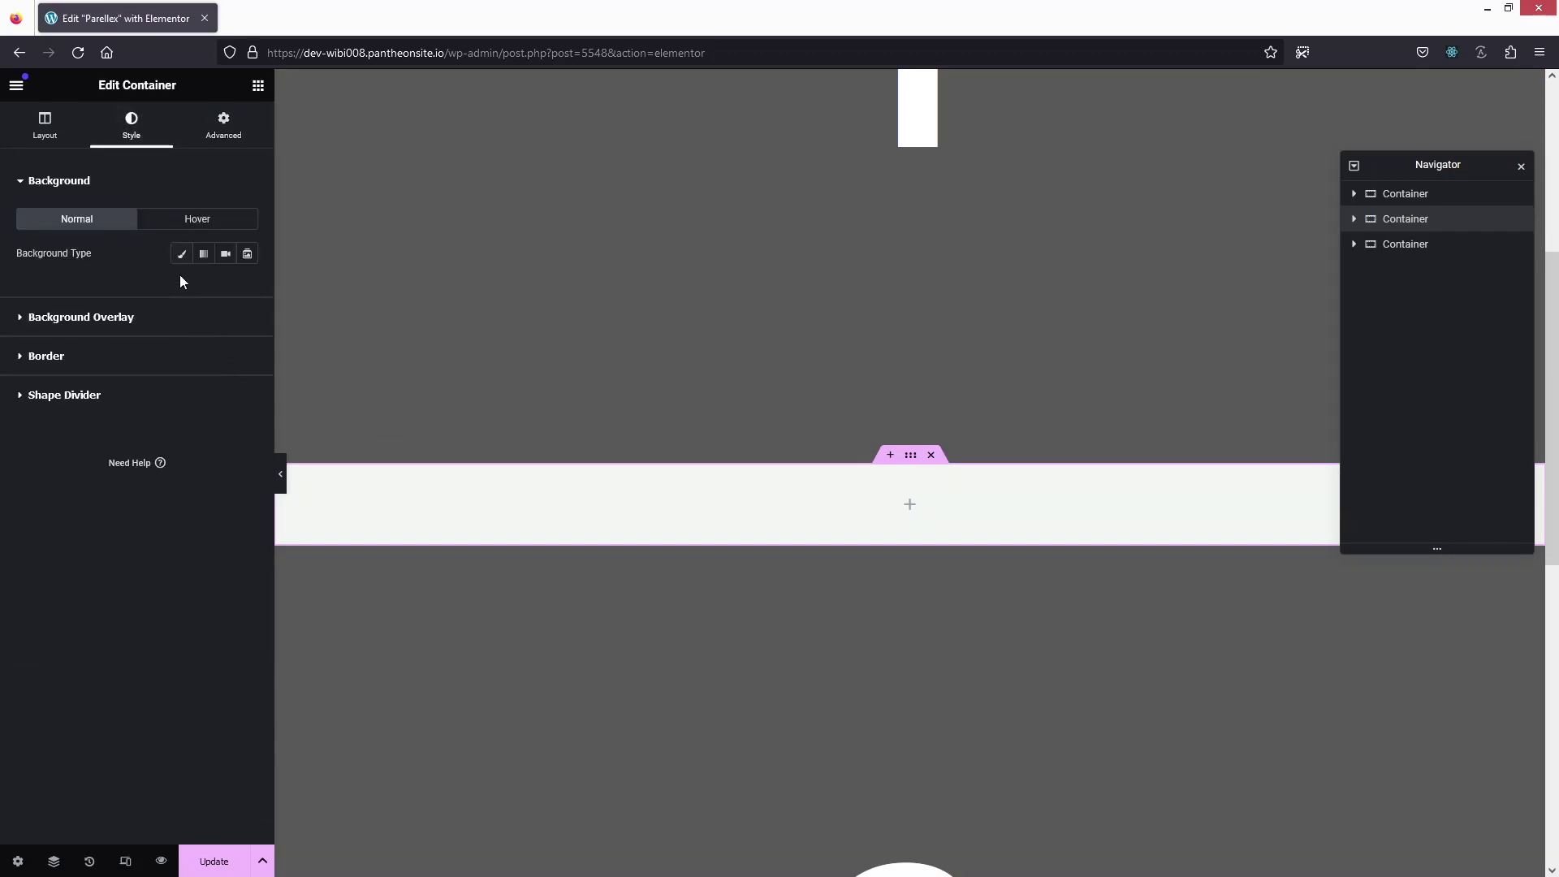
Set a classic background using the lighthouse photo from the Media Library
{"action": "left_click", "coordinate": [182, 254]}
{"action": "left_click", "coordinate": [108, 387]}
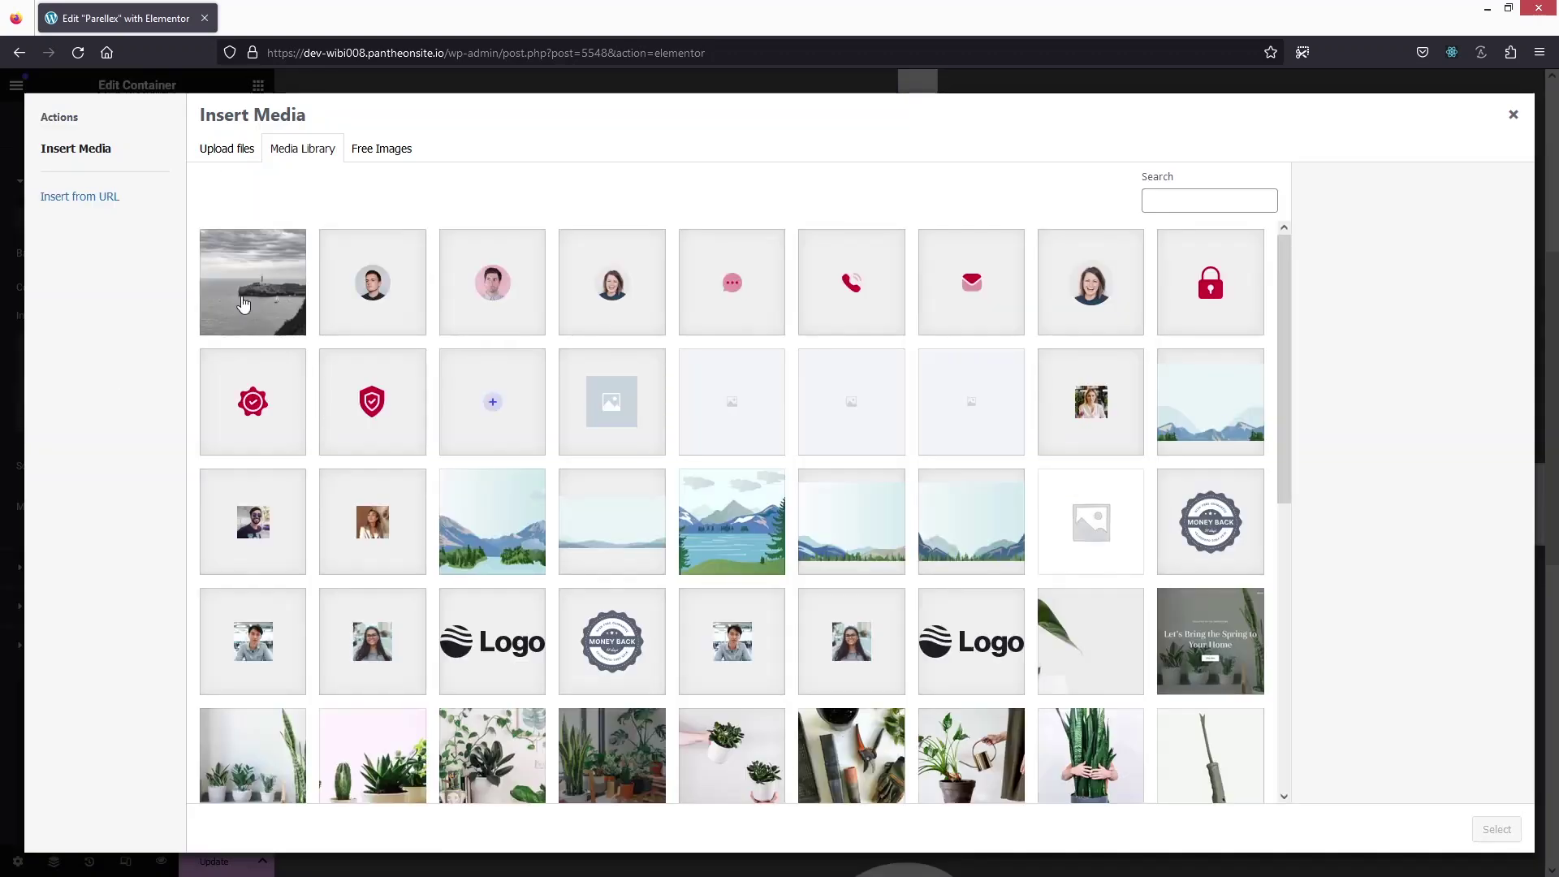
{"action": "left_click", "coordinate": [243, 303]}
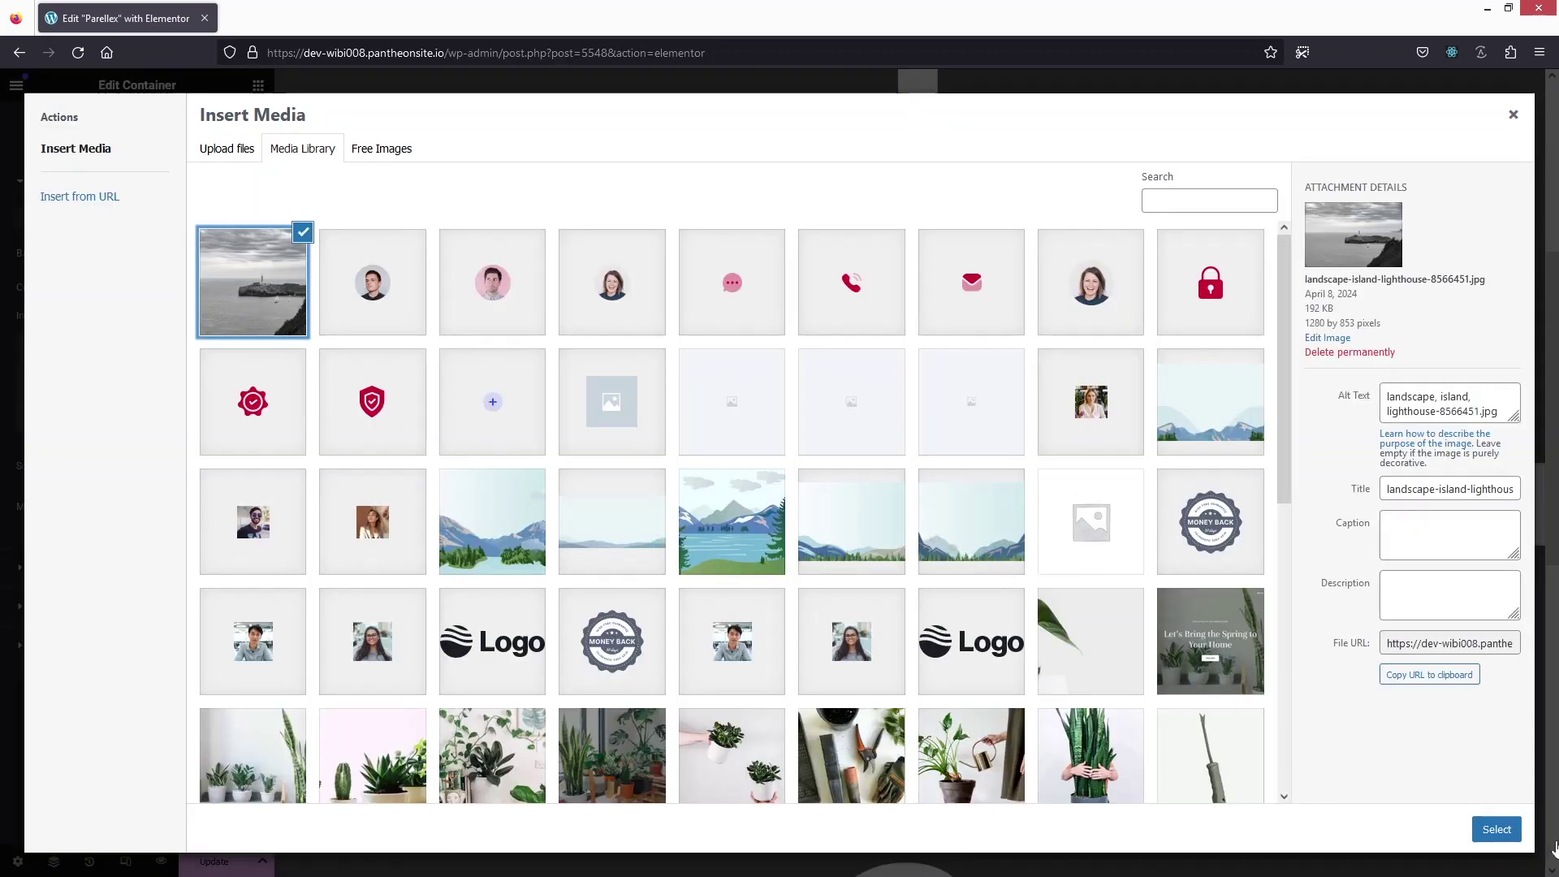
{"action": "left_click", "coordinate": [1474, 829]}
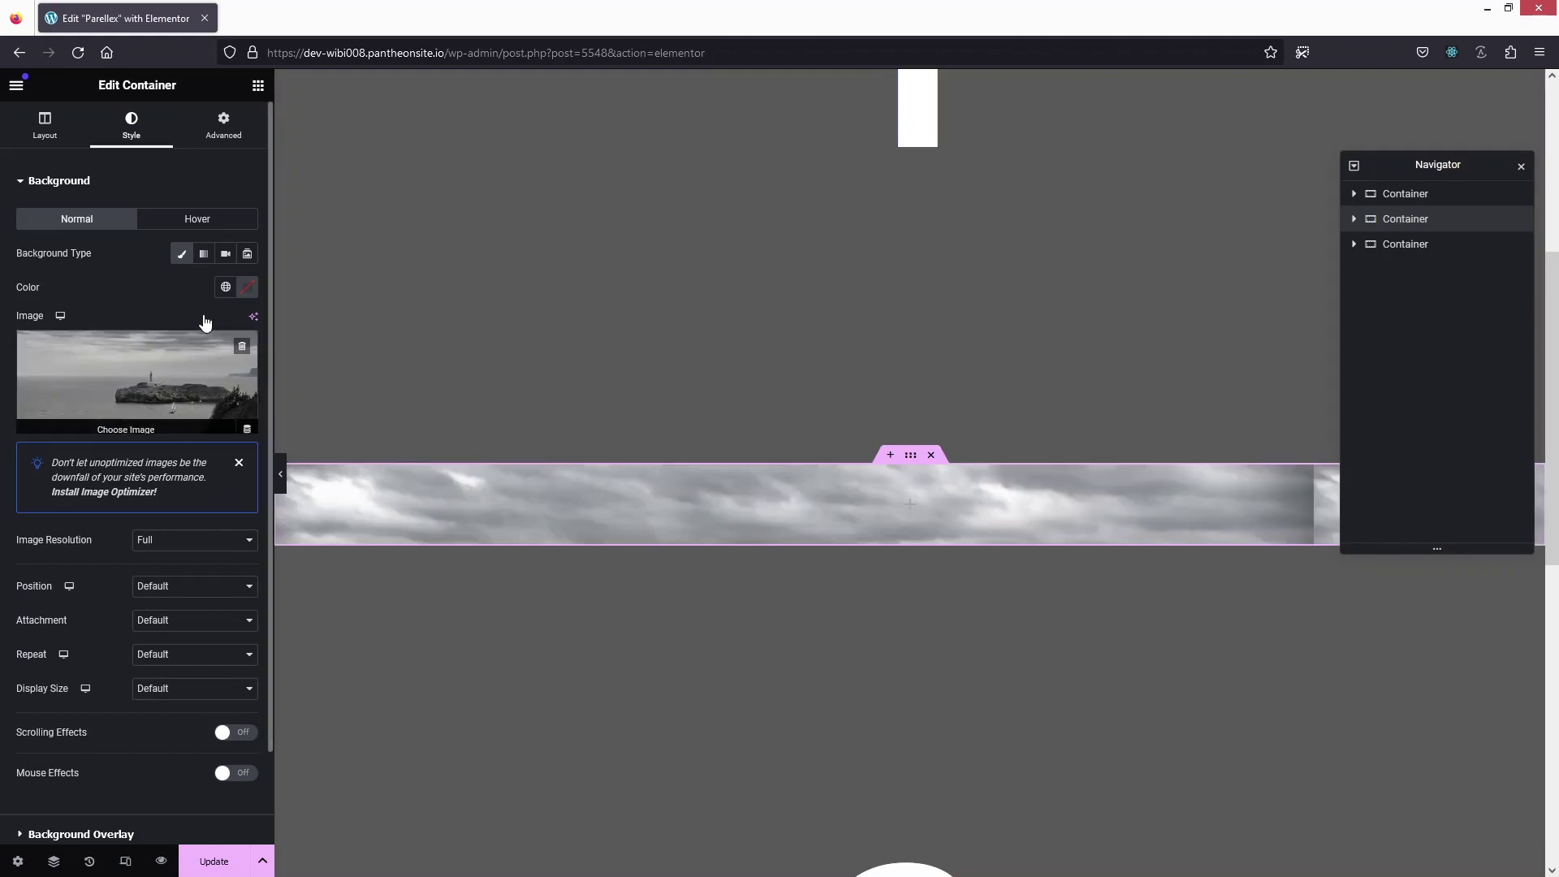
Set the container's minimum height to 100 vh
{"action": "left_click", "coordinate": [44, 128]}
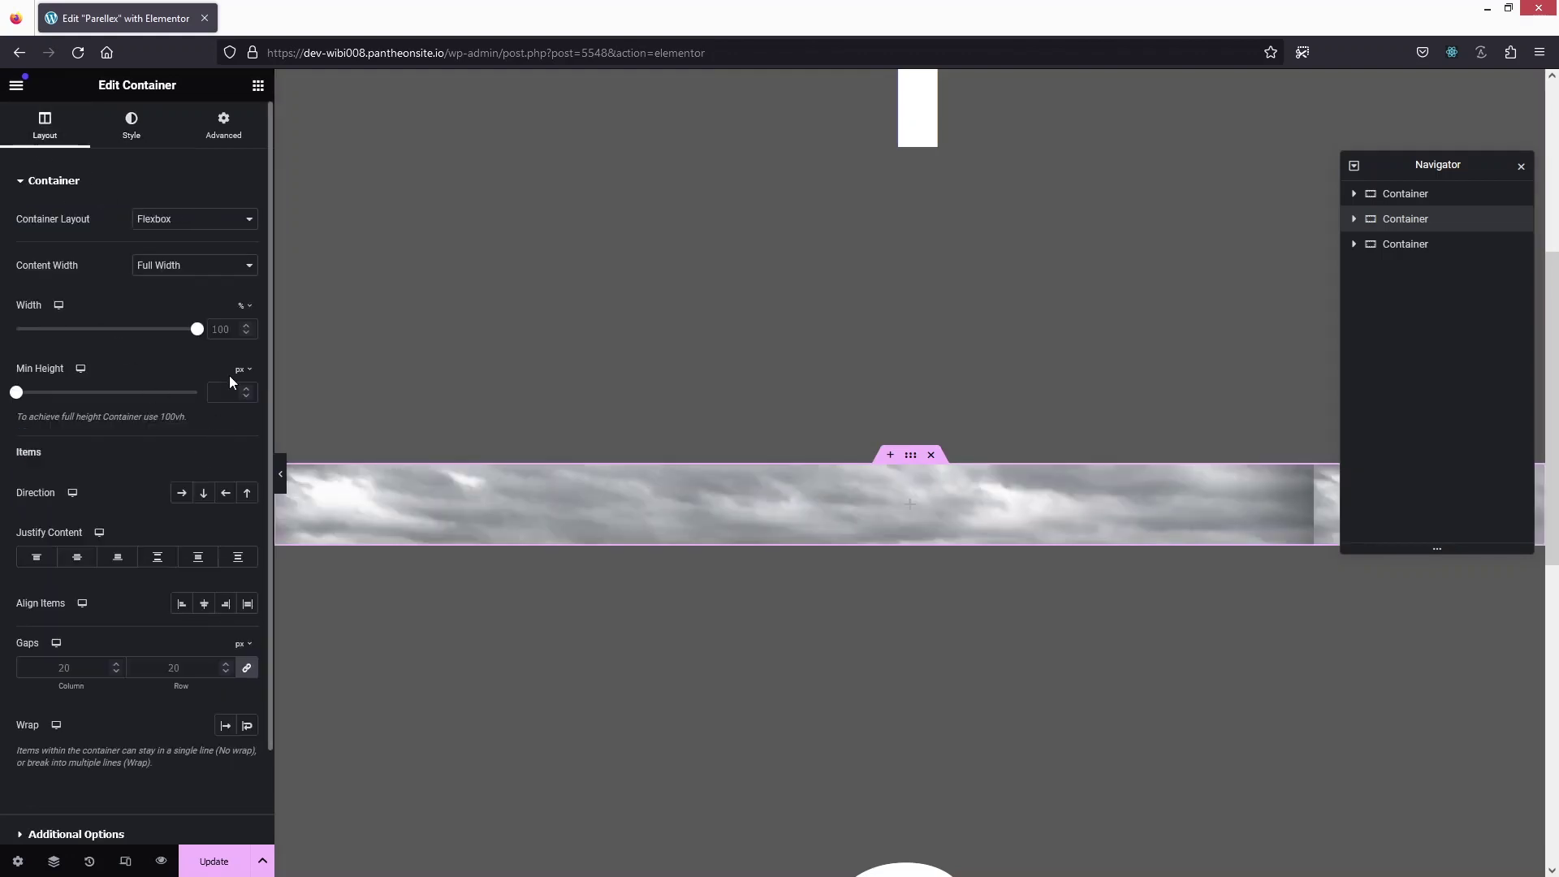
{"action": "left_click", "coordinate": [243, 369]}
{"action": "left_click", "coordinate": [240, 441]}
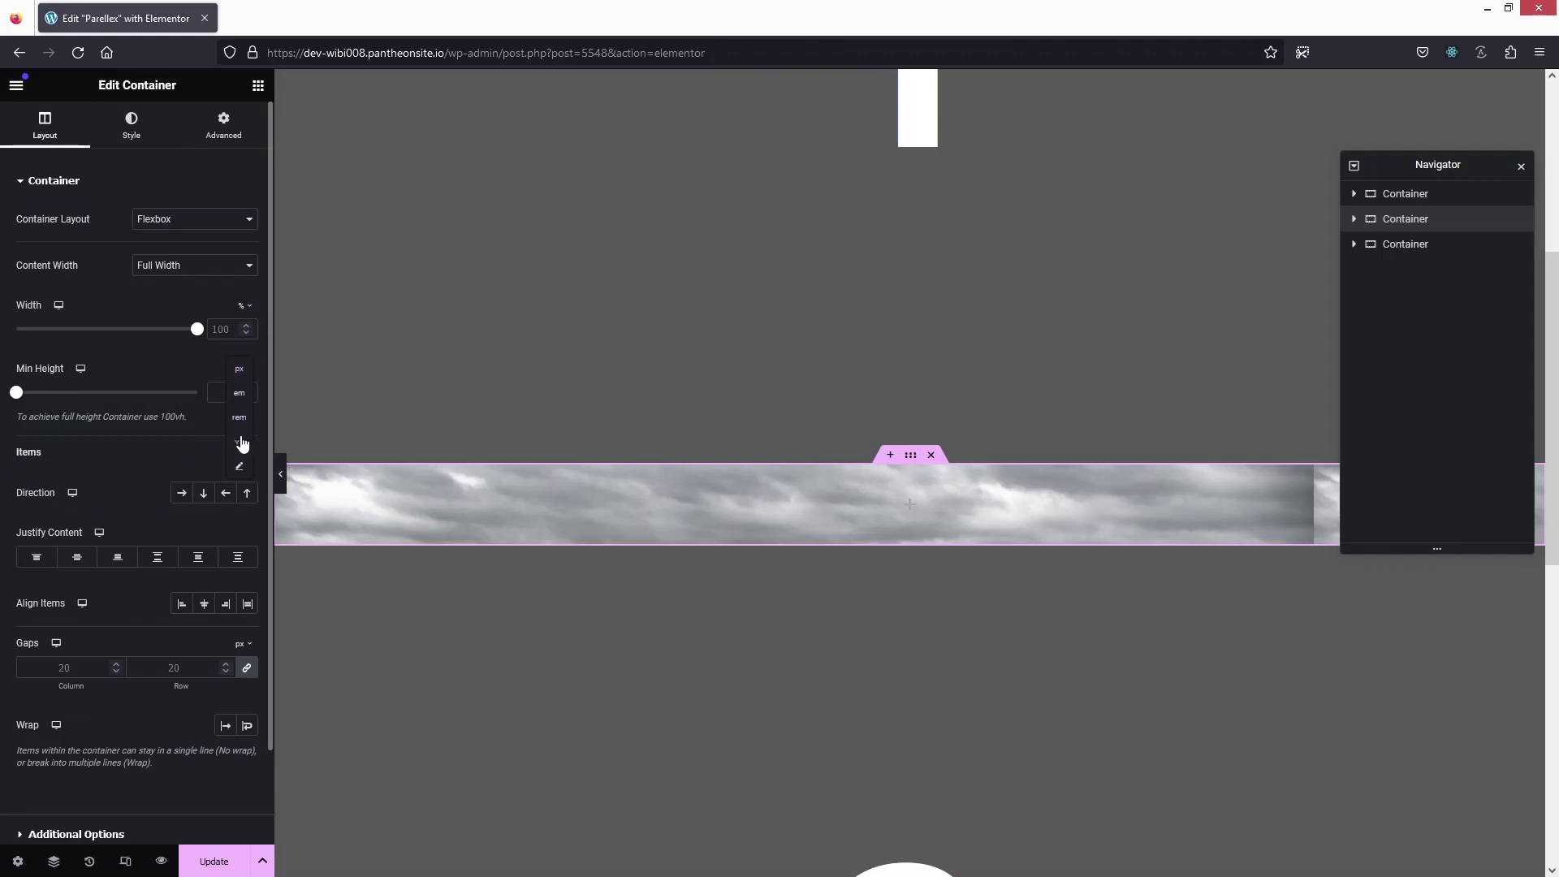
{"action": "left_click", "coordinate": [220, 392]}
{"action": "type", "text": "100"}
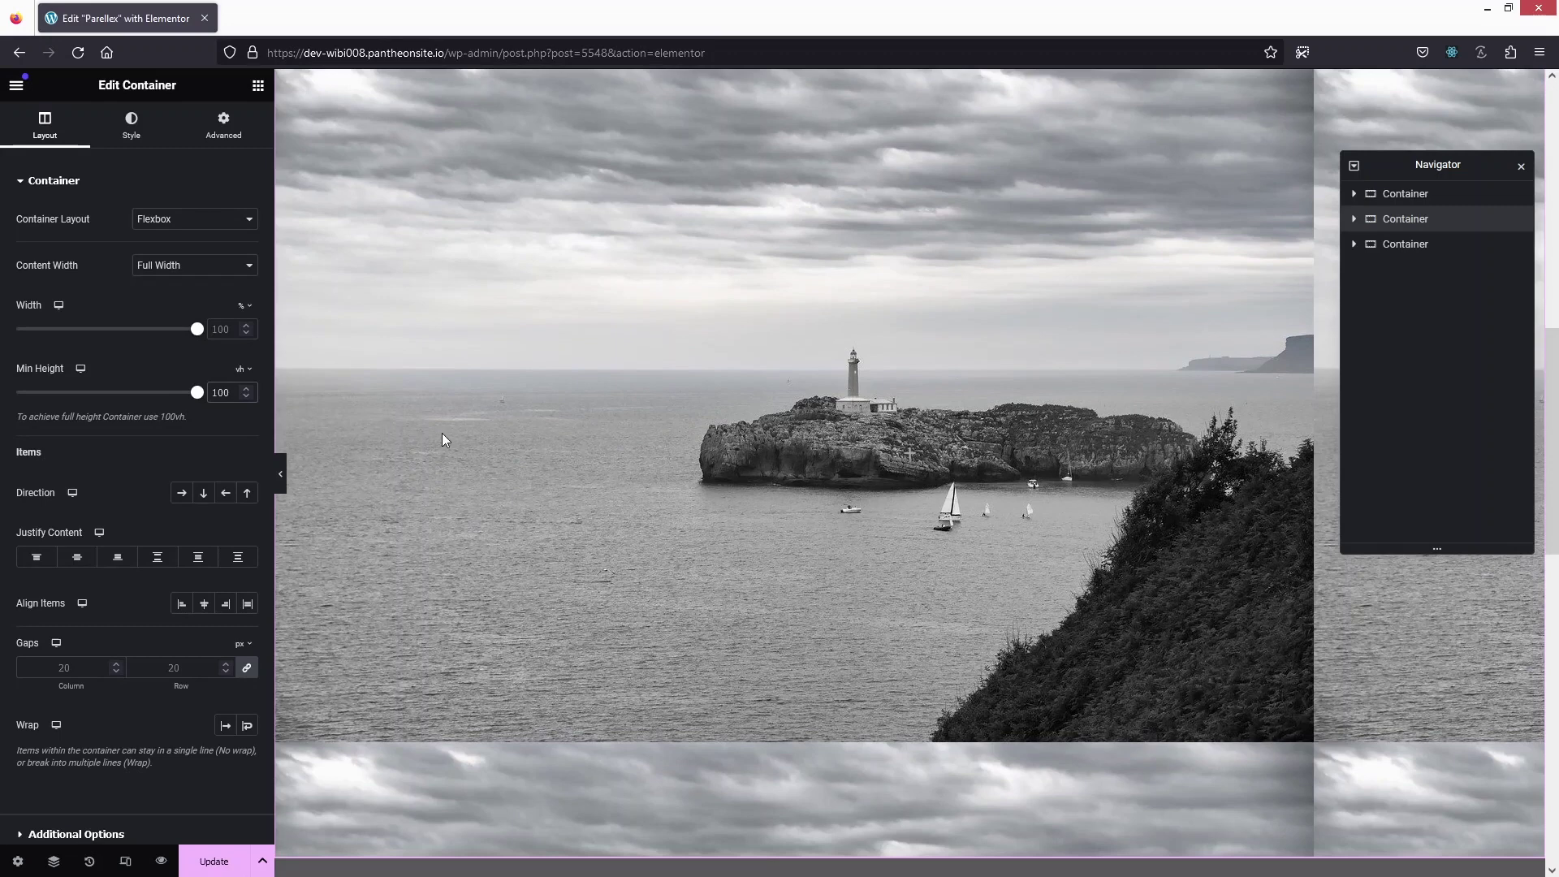
Set the background display size to Cover
{"action": "left_click", "coordinate": [126, 139]}
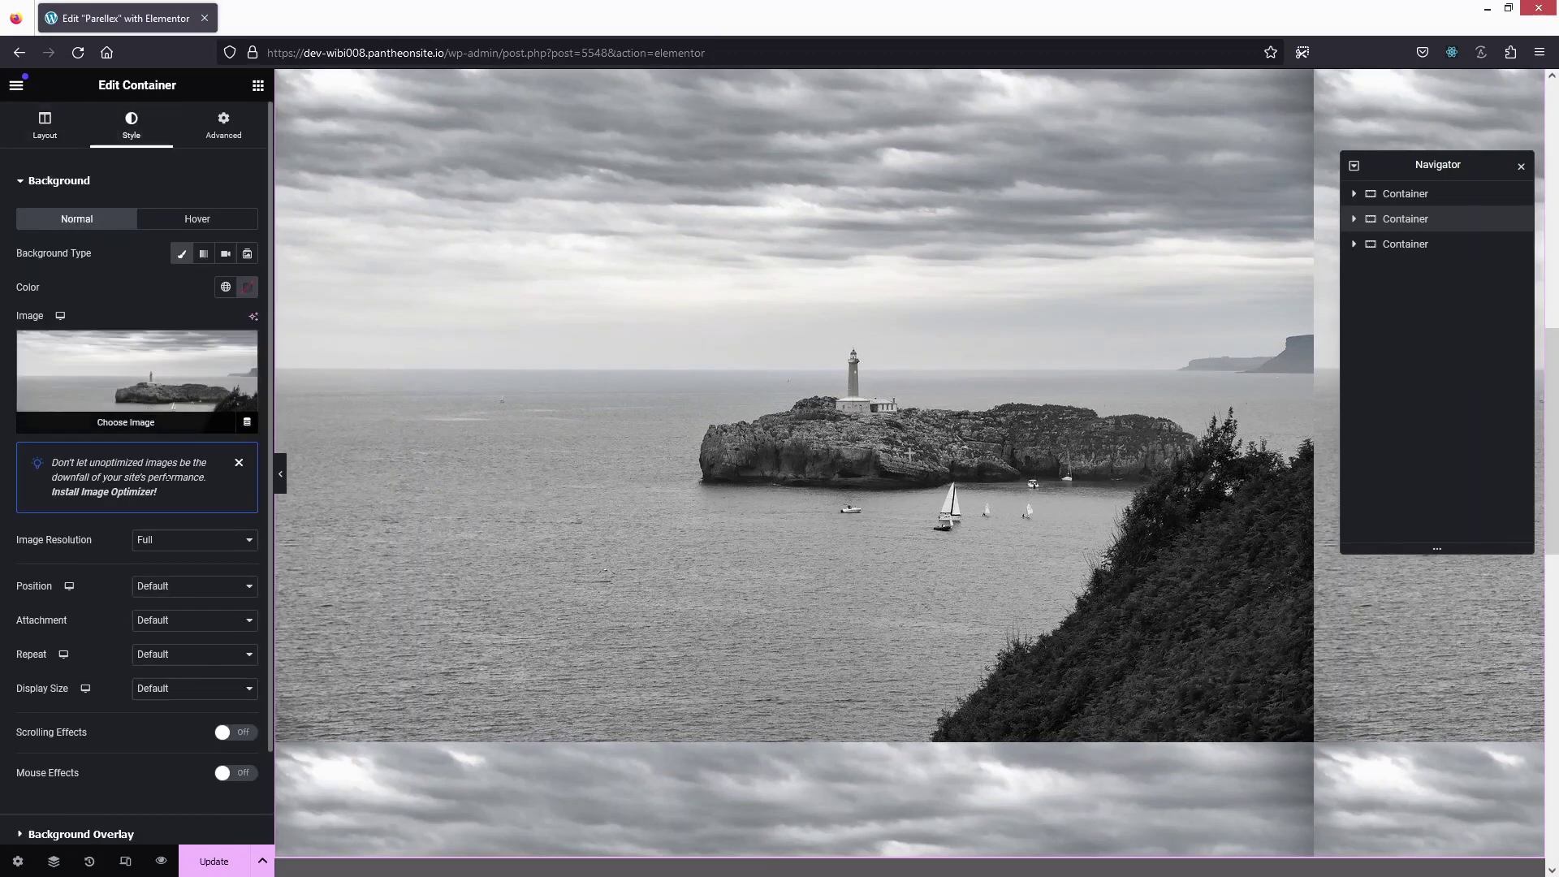
{"action": "scroll", "coordinate": [149, 539], "scroll_direction": "down", "scroll_amount": 2}
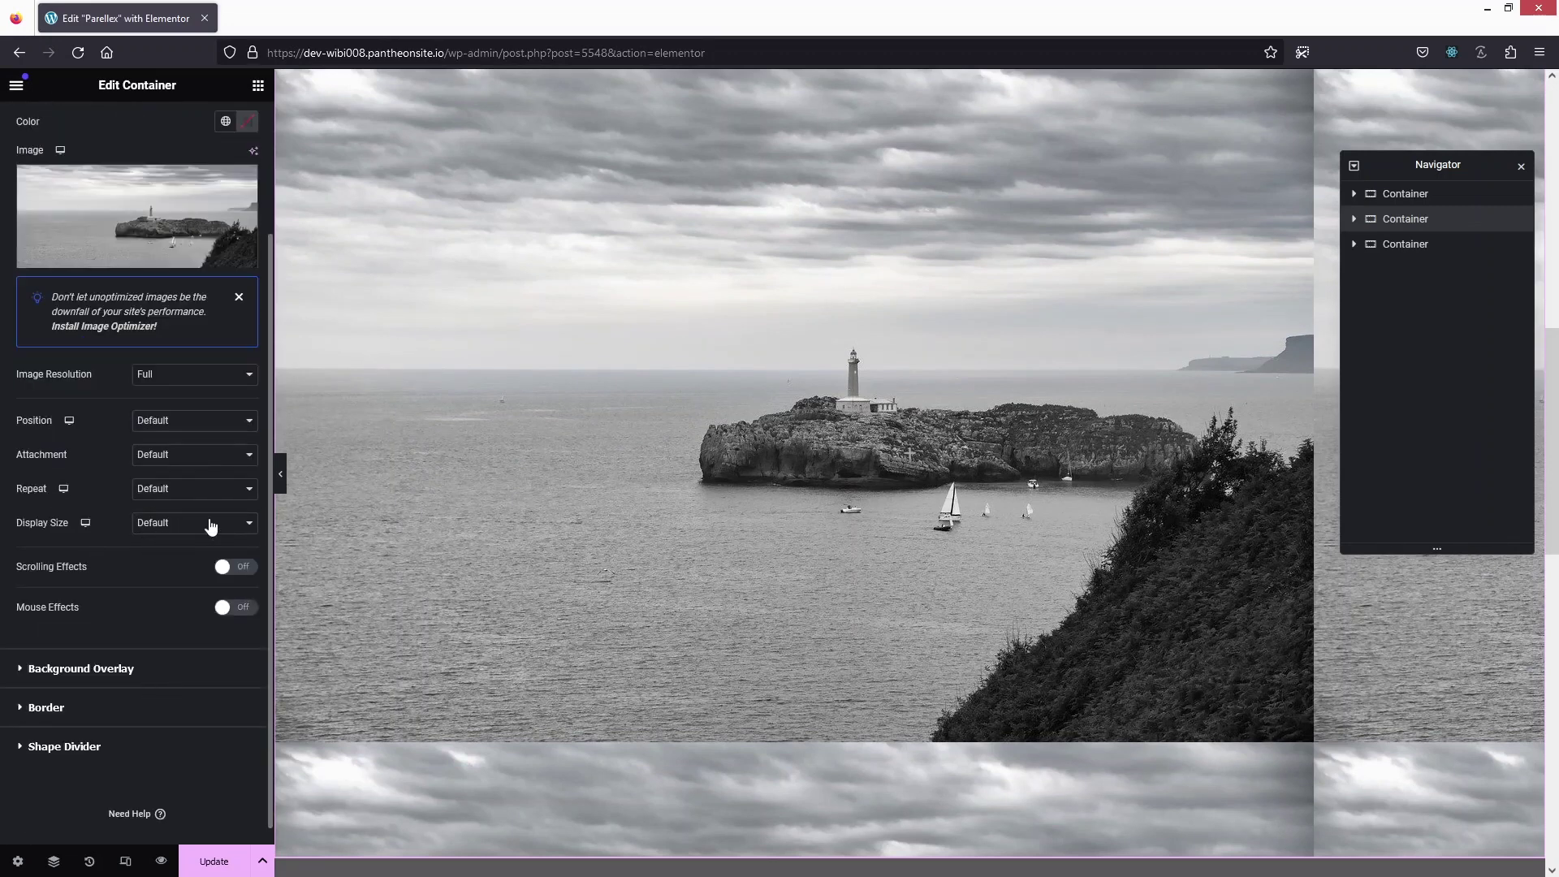
{"action": "left_click", "coordinate": [209, 522]}
{"action": "left_click", "coordinate": [172, 581]}
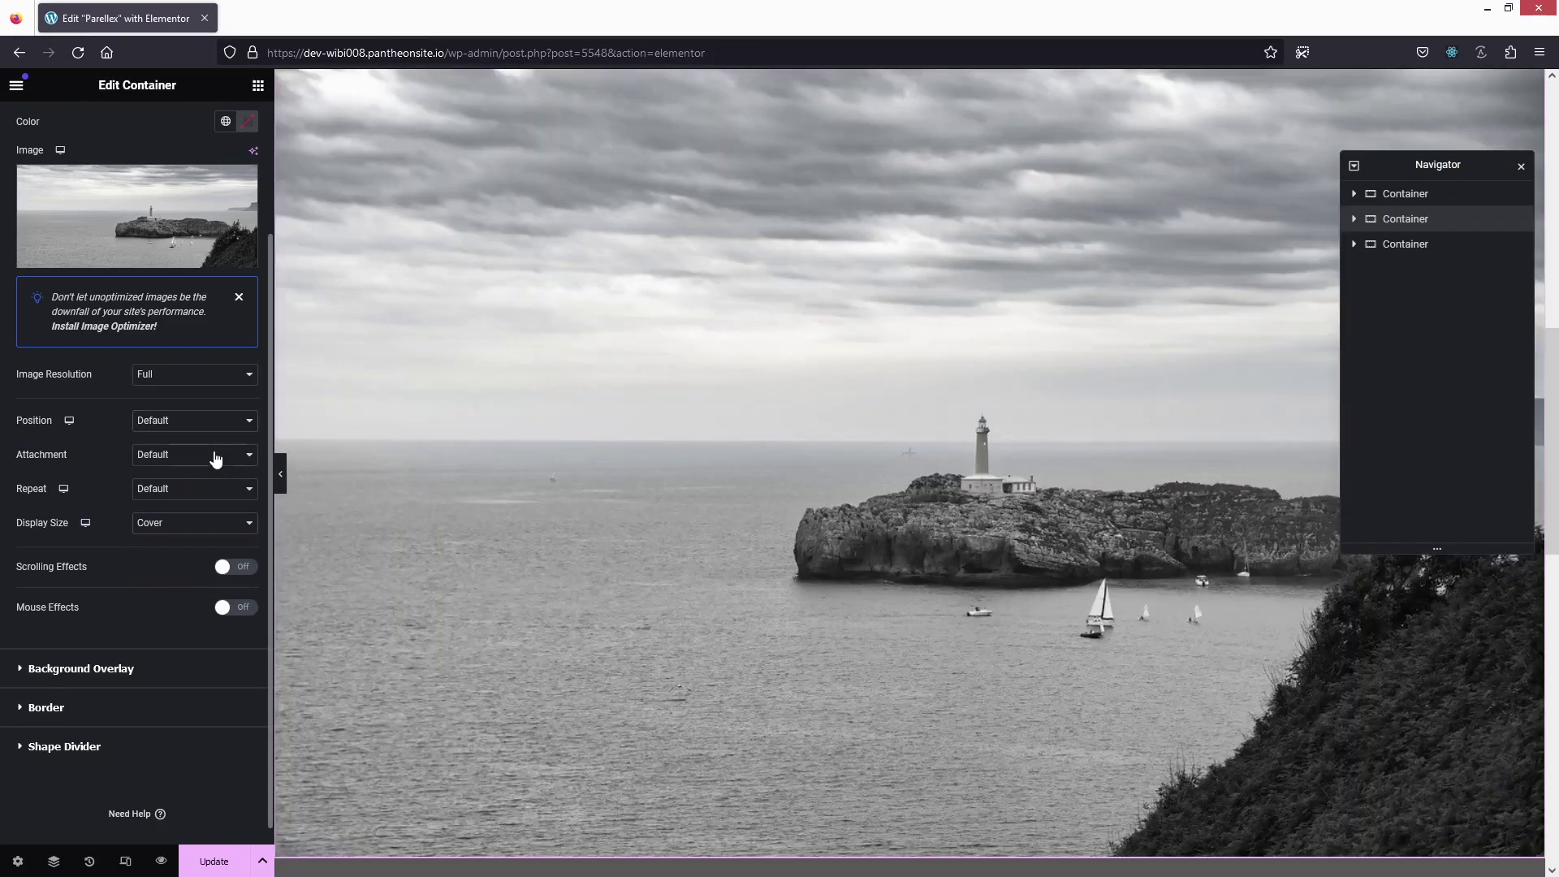
{"action": "left_click", "coordinate": [216, 458]}
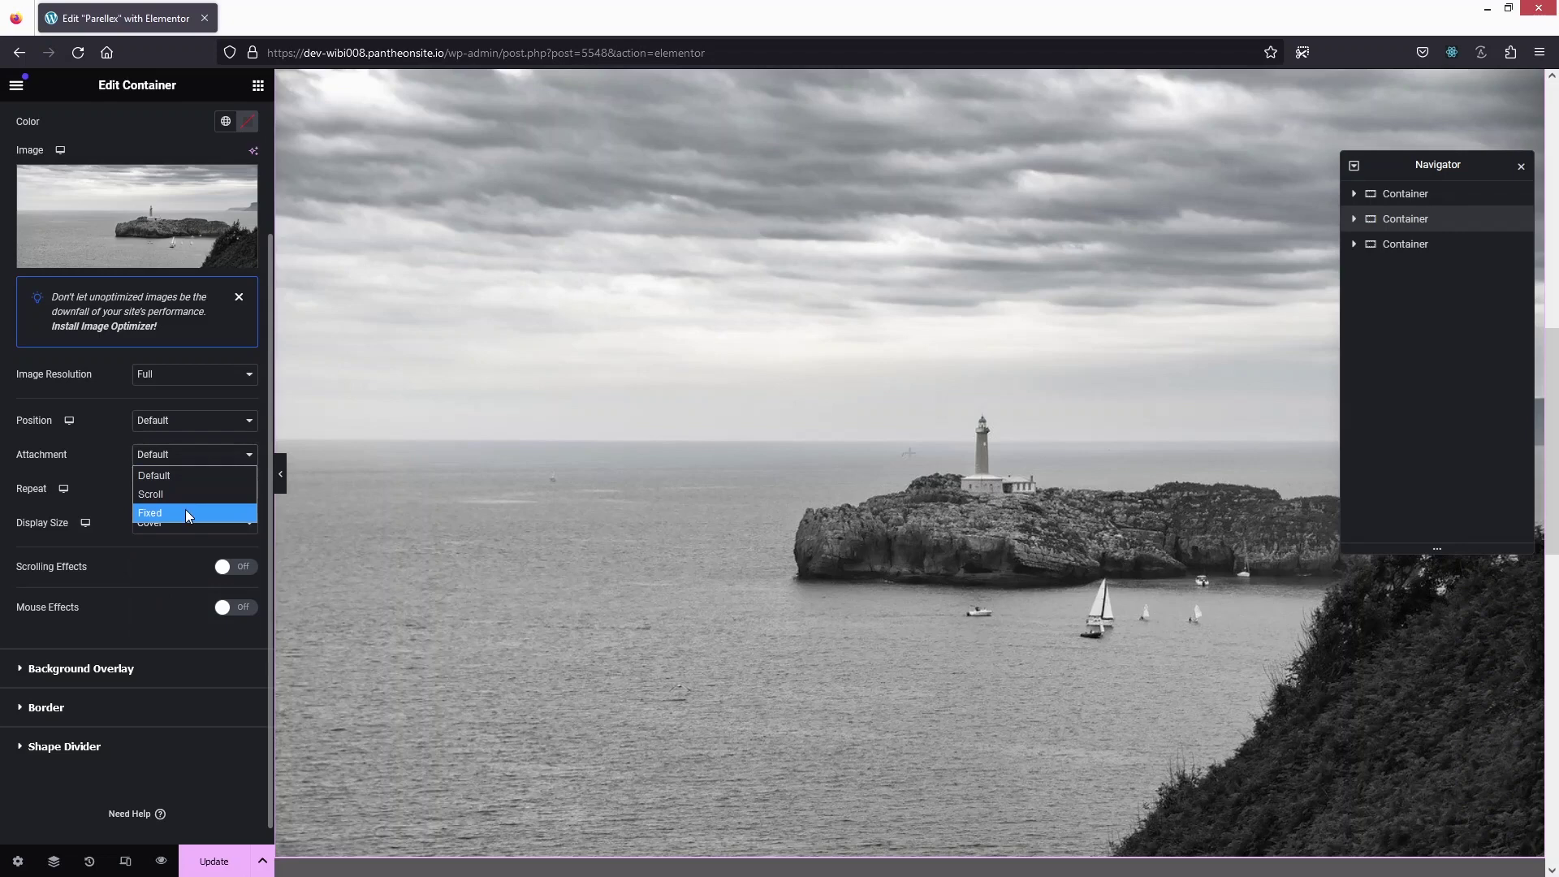
Set Background Attachment to Fixed and scroll the canvas to check the parallax effect
{"action": "left_click", "coordinate": [185, 514]}
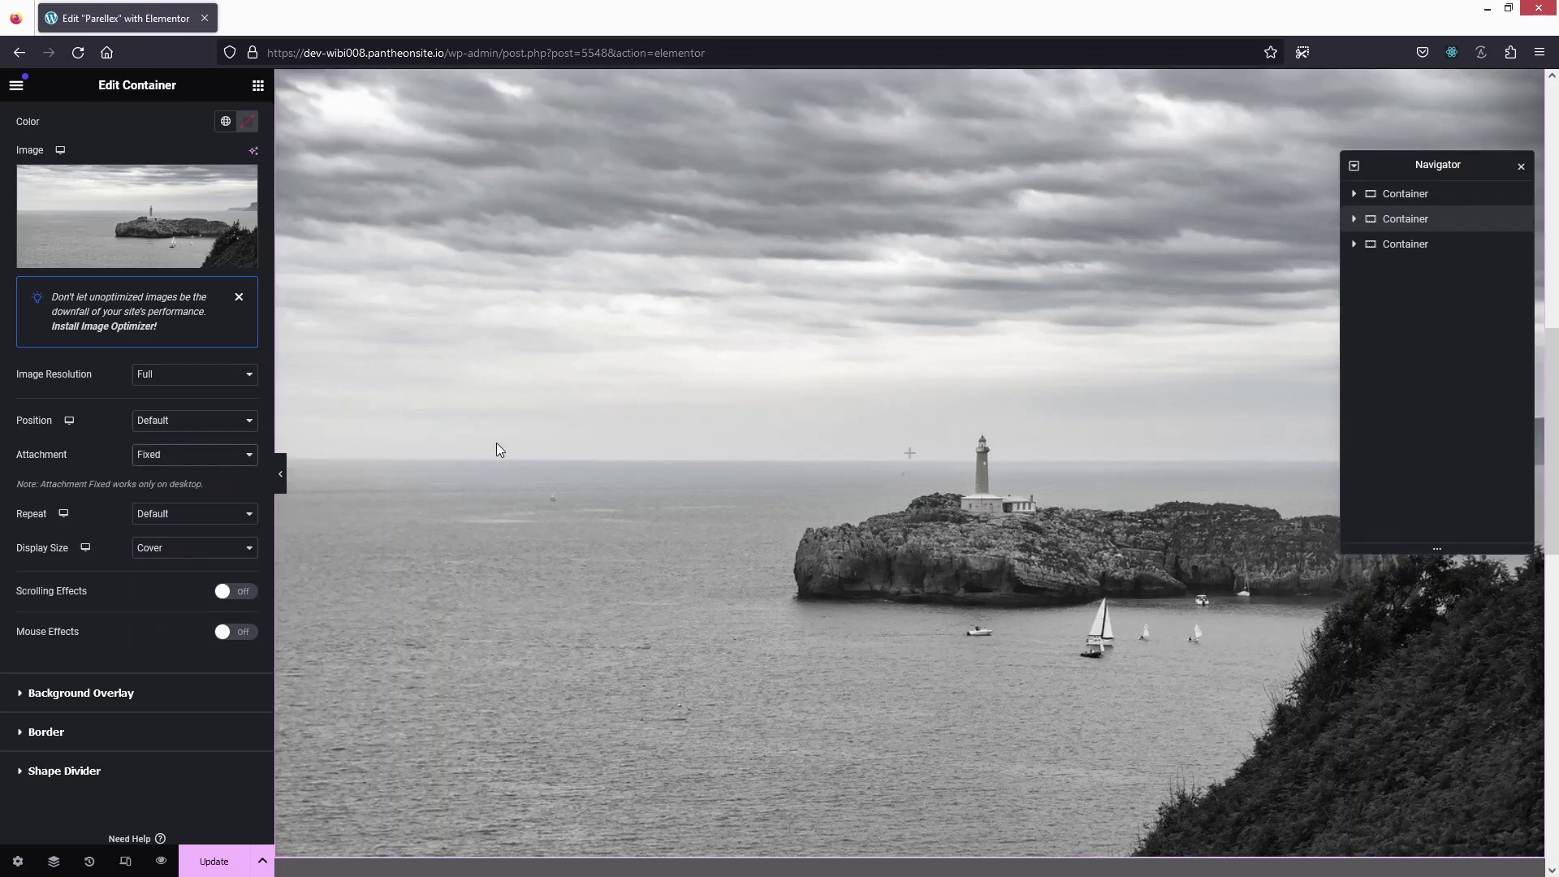
{"action": "scroll", "coordinate": [495, 442], "scroll_direction": "down", "scroll_amount": 2}
{"action": "scroll", "coordinate": [495, 442], "scroll_direction": "up", "scroll_amount": 5}
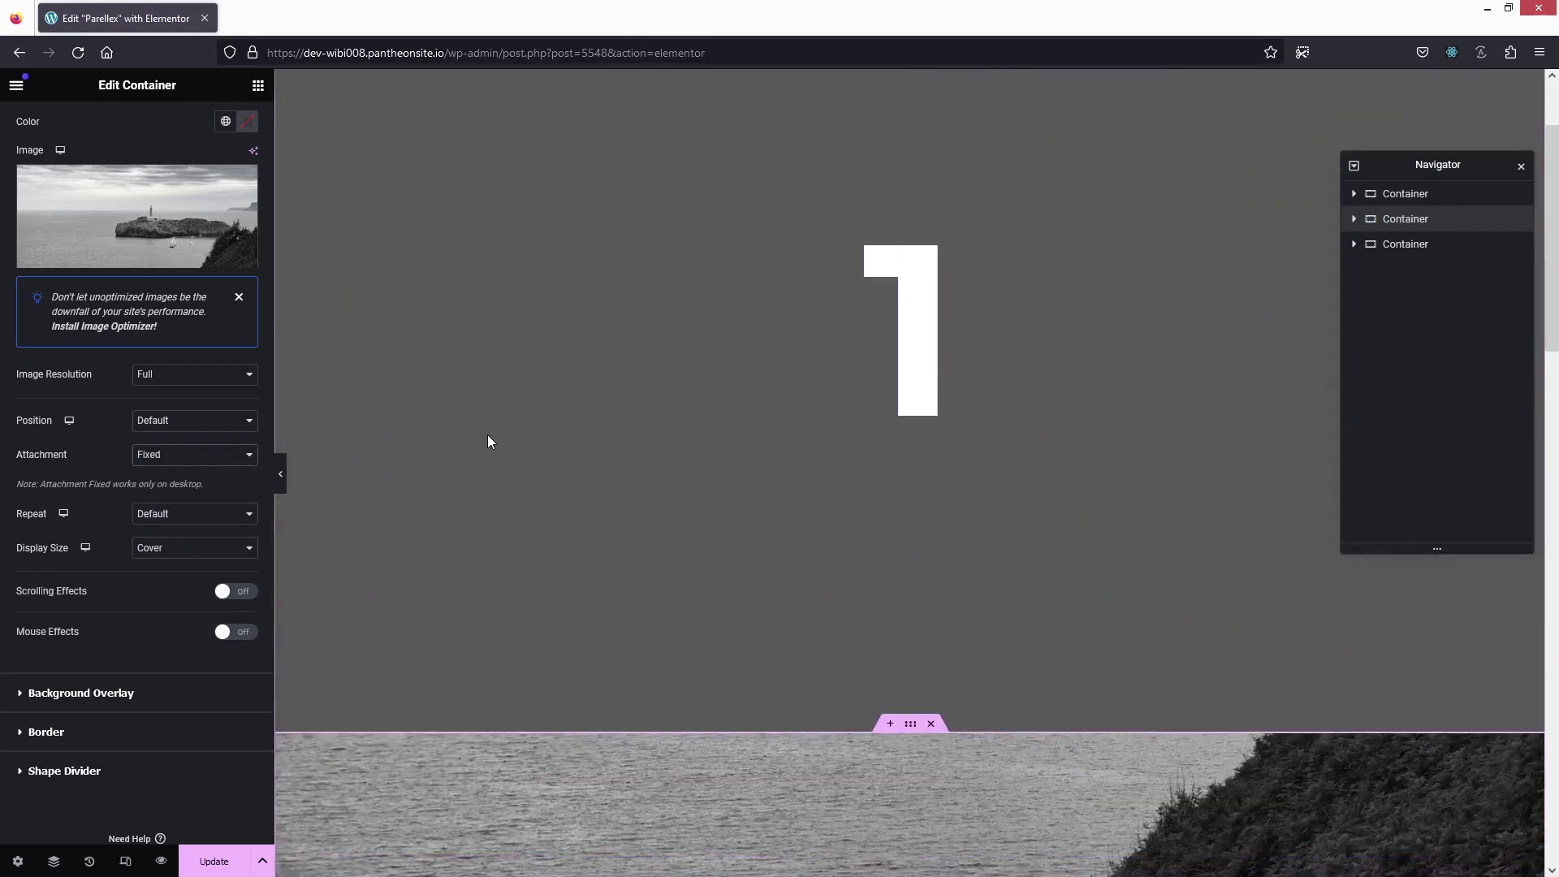
{"action": "scroll", "coordinate": [488, 441], "scroll_direction": "down", "scroll_amount": 8}
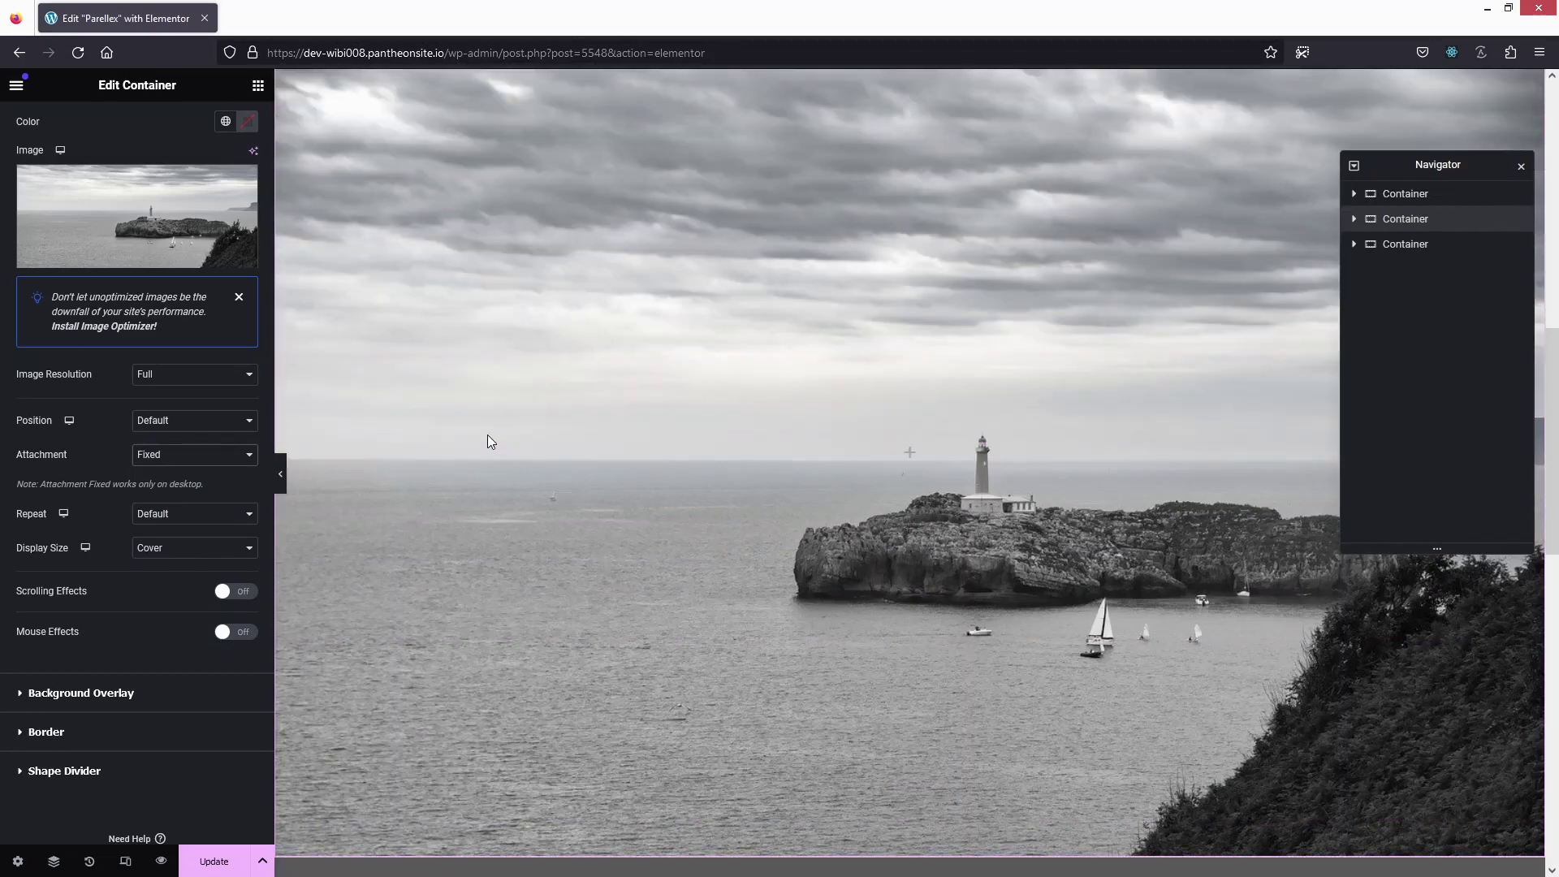
{"action": "scroll", "coordinate": [502, 451], "scroll_direction": "down", "scroll_amount": 4}
{"action": "scroll", "coordinate": [502, 450], "scroll_direction": "up", "scroll_amount": 5}
{"action": "scroll", "coordinate": [502, 450], "scroll_direction": "down", "scroll_amount": 3}
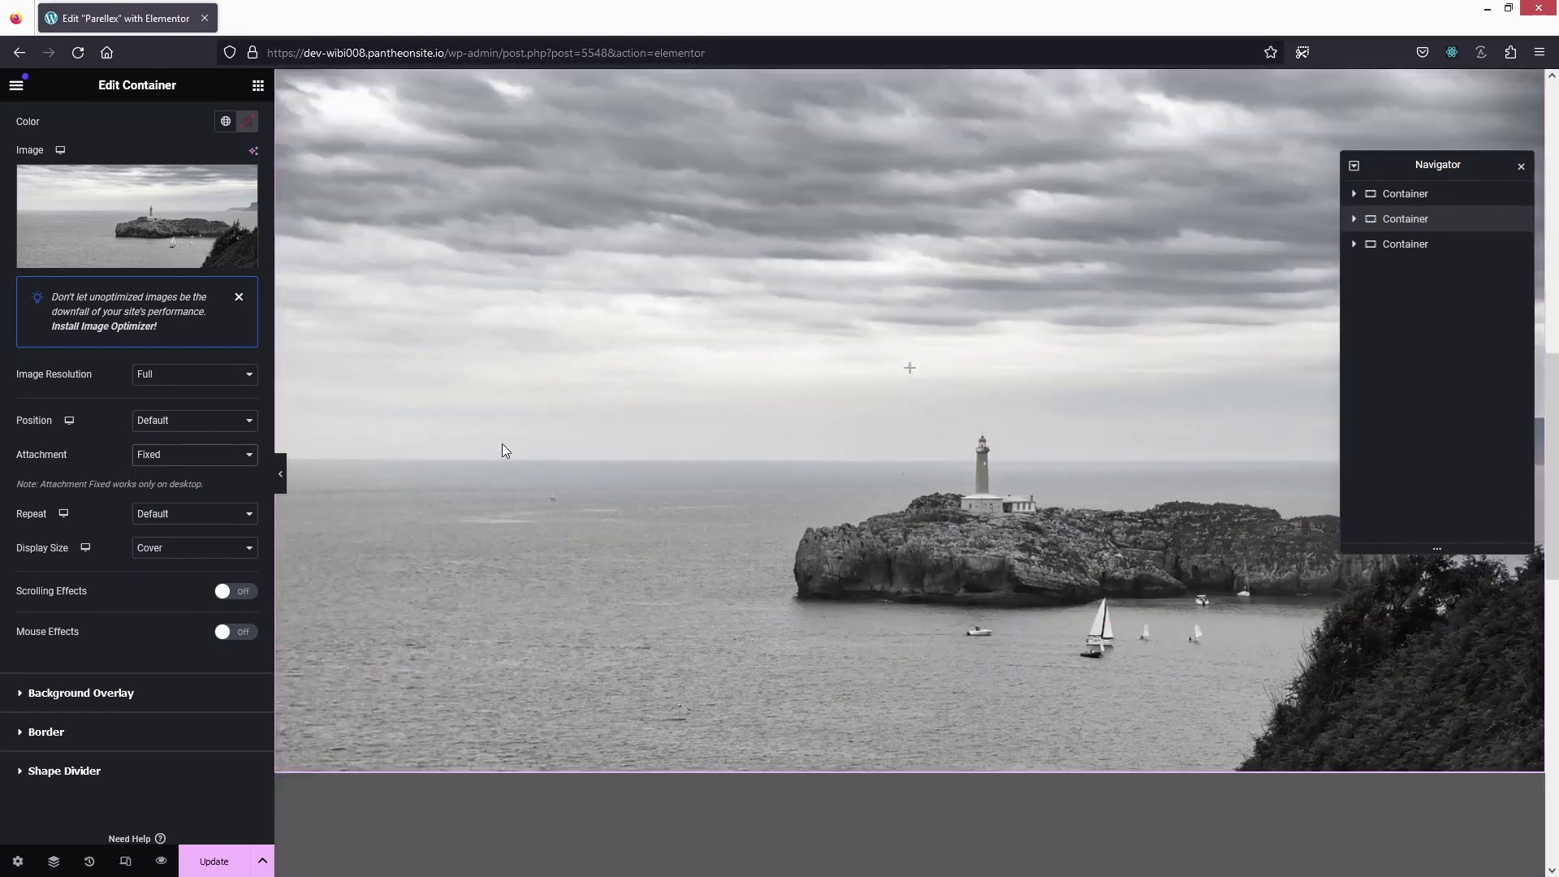
{"action": "scroll", "coordinate": [479, 495], "scroll_direction": "up", "scroll_amount": 2}
{"action": "scroll", "coordinate": [564, 471], "scroll_direction": "down", "scroll_amount": 3}
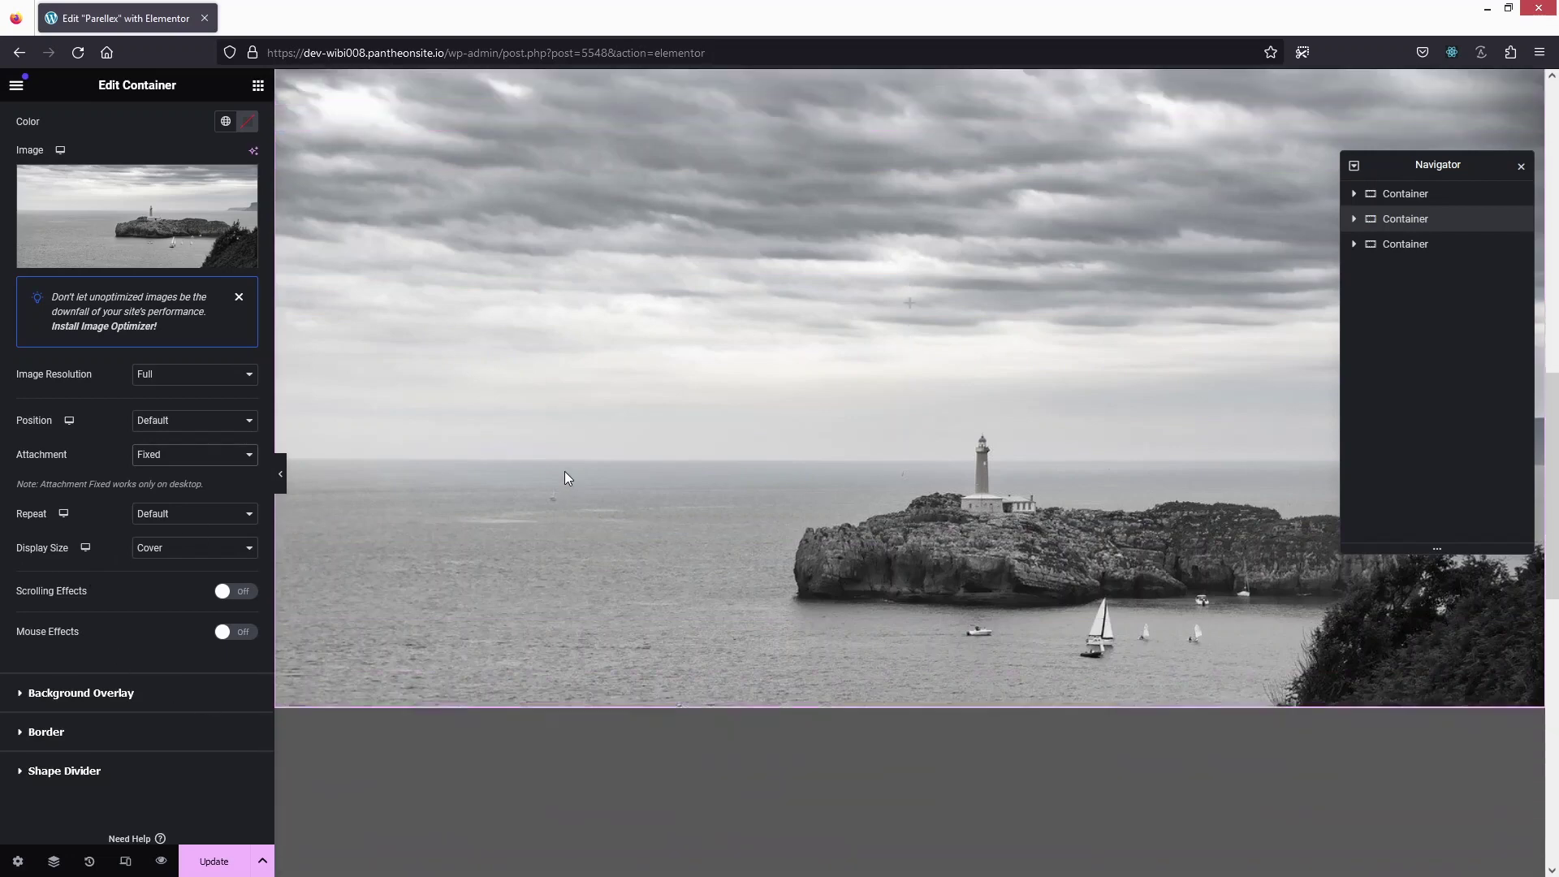
{"action": "scroll", "coordinate": [564, 471], "scroll_direction": "up", "scroll_amount": 2}
{"action": "scroll", "coordinate": [754, 456], "scroll_direction": "up", "scroll_amount": 1}
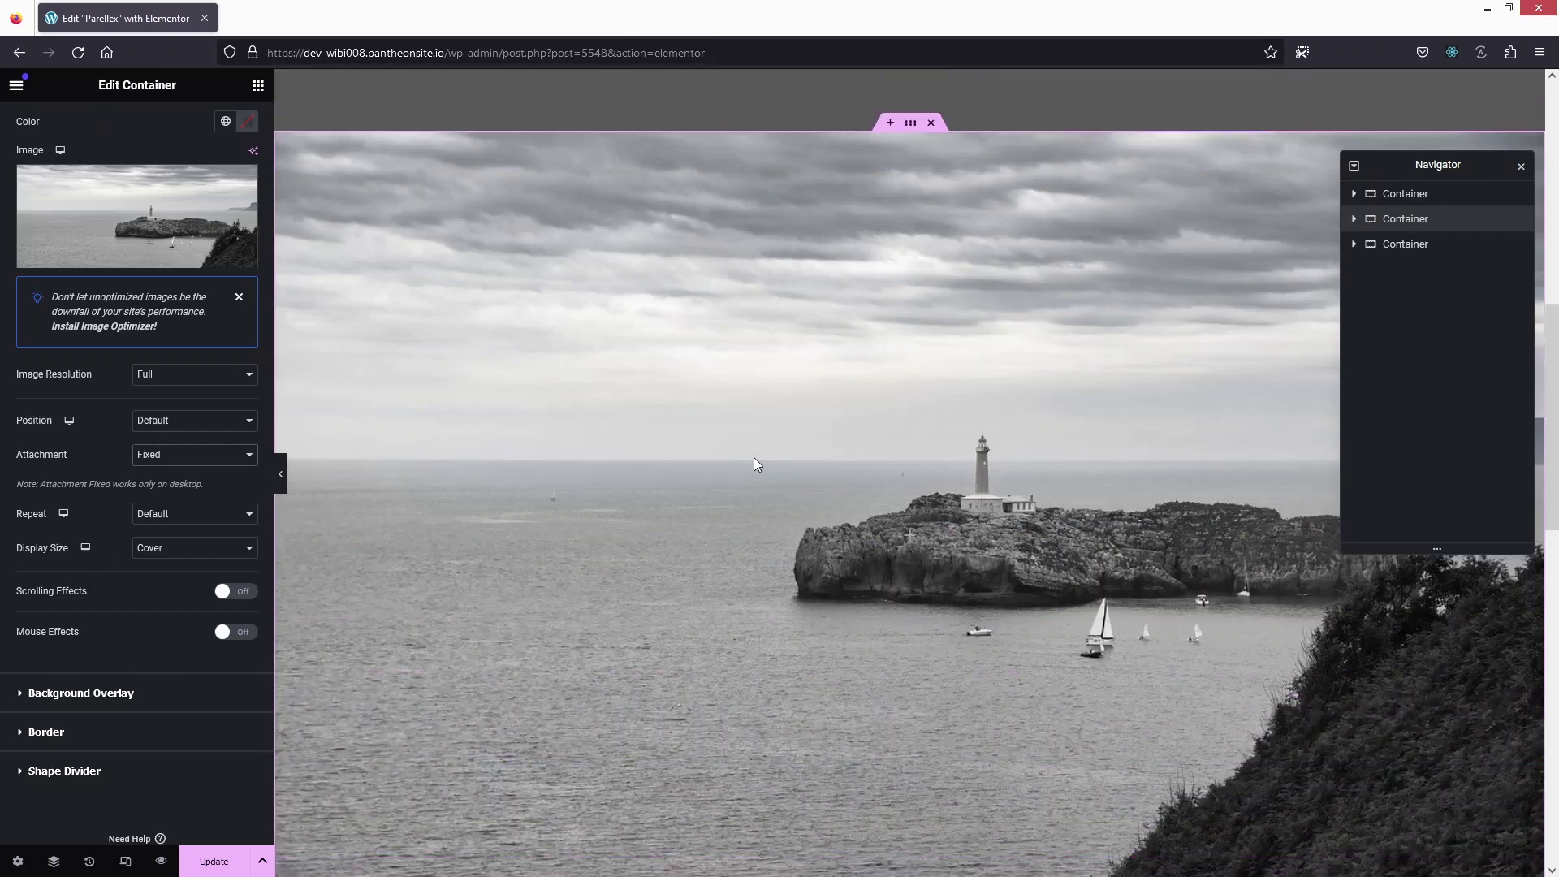
{"action": "scroll", "coordinate": [754, 457], "scroll_direction": "down", "scroll_amount": 1}
{"action": "left_click", "coordinate": [256, 86]}
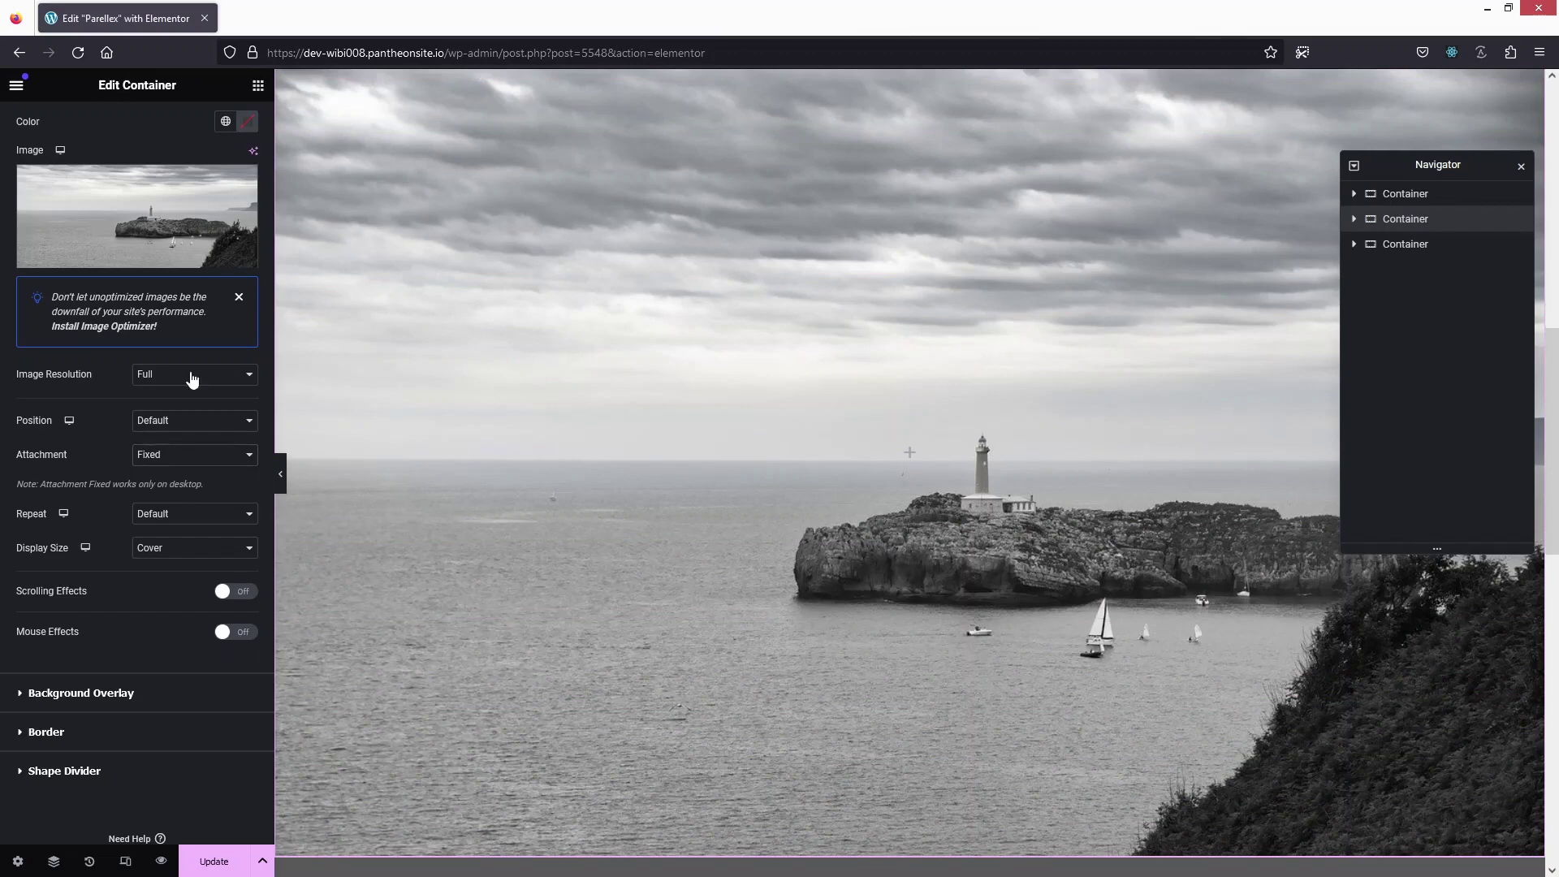
Add a Heading widget to the lighthouse section titled 'Parellax'
{"action": "left_click_drag", "start_coordinate": [76, 441], "coordinate": [766, 446]}
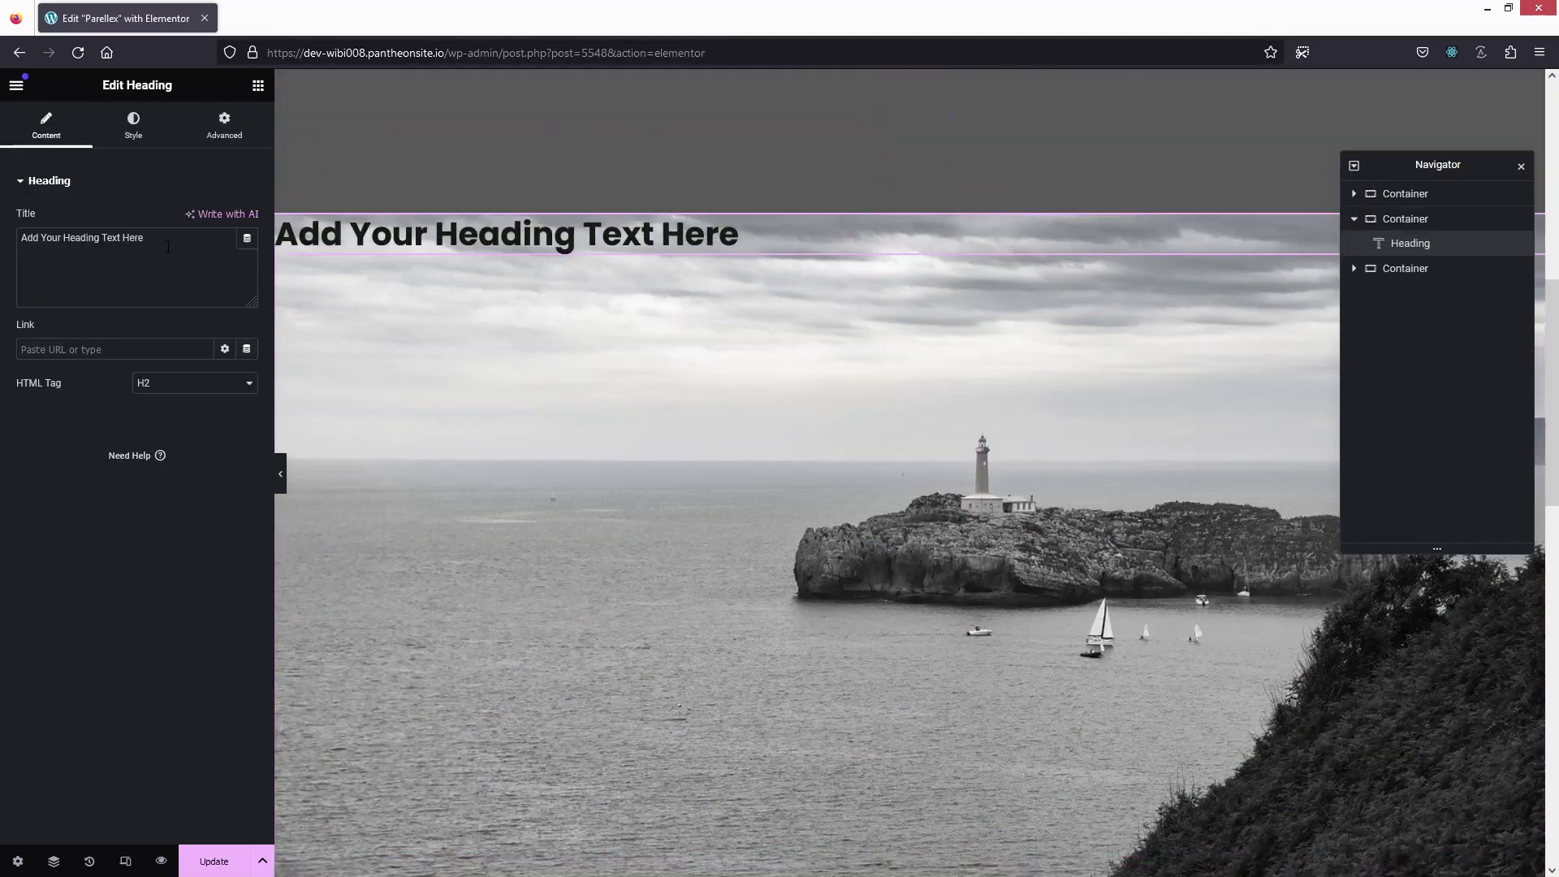
{"action": "triple_click", "coordinate": [108, 237]}
{"action": "type", "text": "Parellax"}
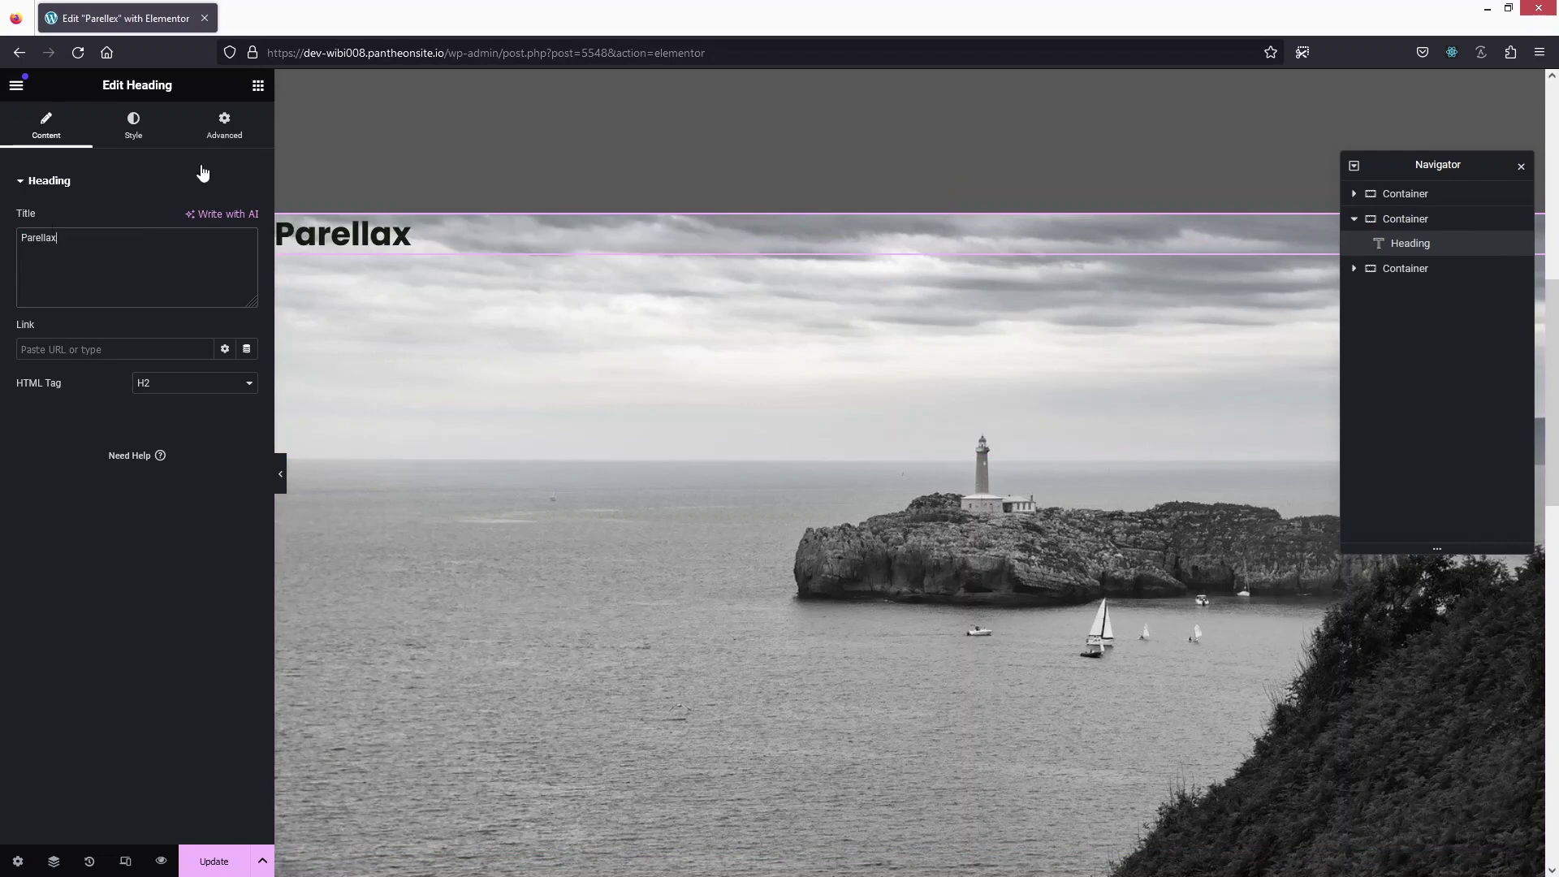
Set the heading's text colour to dark navy blue
{"action": "left_click", "coordinate": [134, 123]}
{"action": "left_click", "coordinate": [247, 252]}
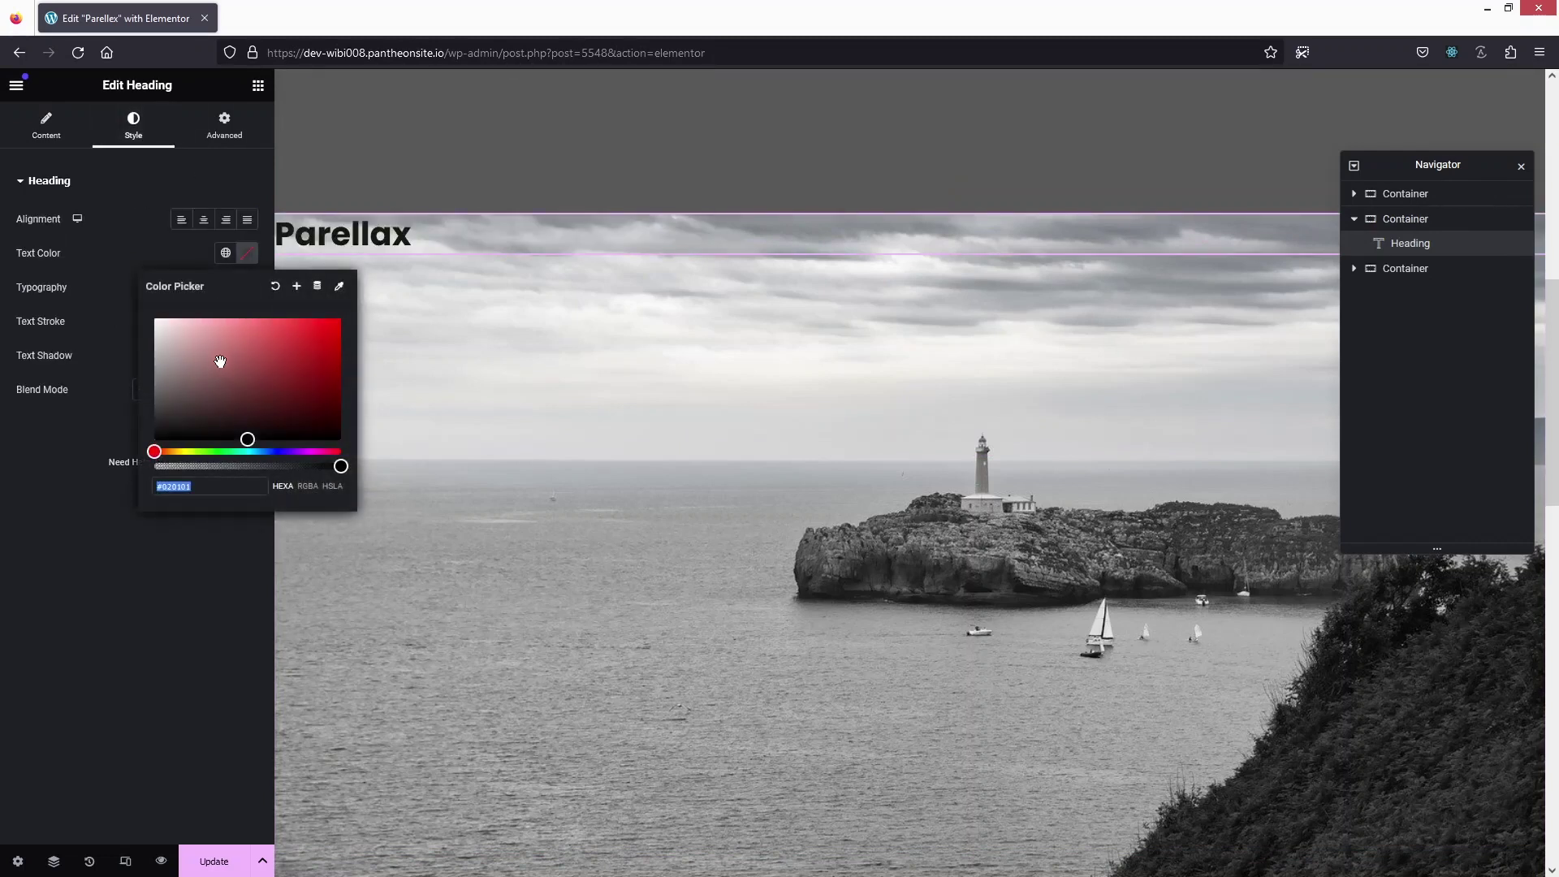
{"action": "left_click_drag", "start_coordinate": [220, 360], "coordinate": [328, 361]}
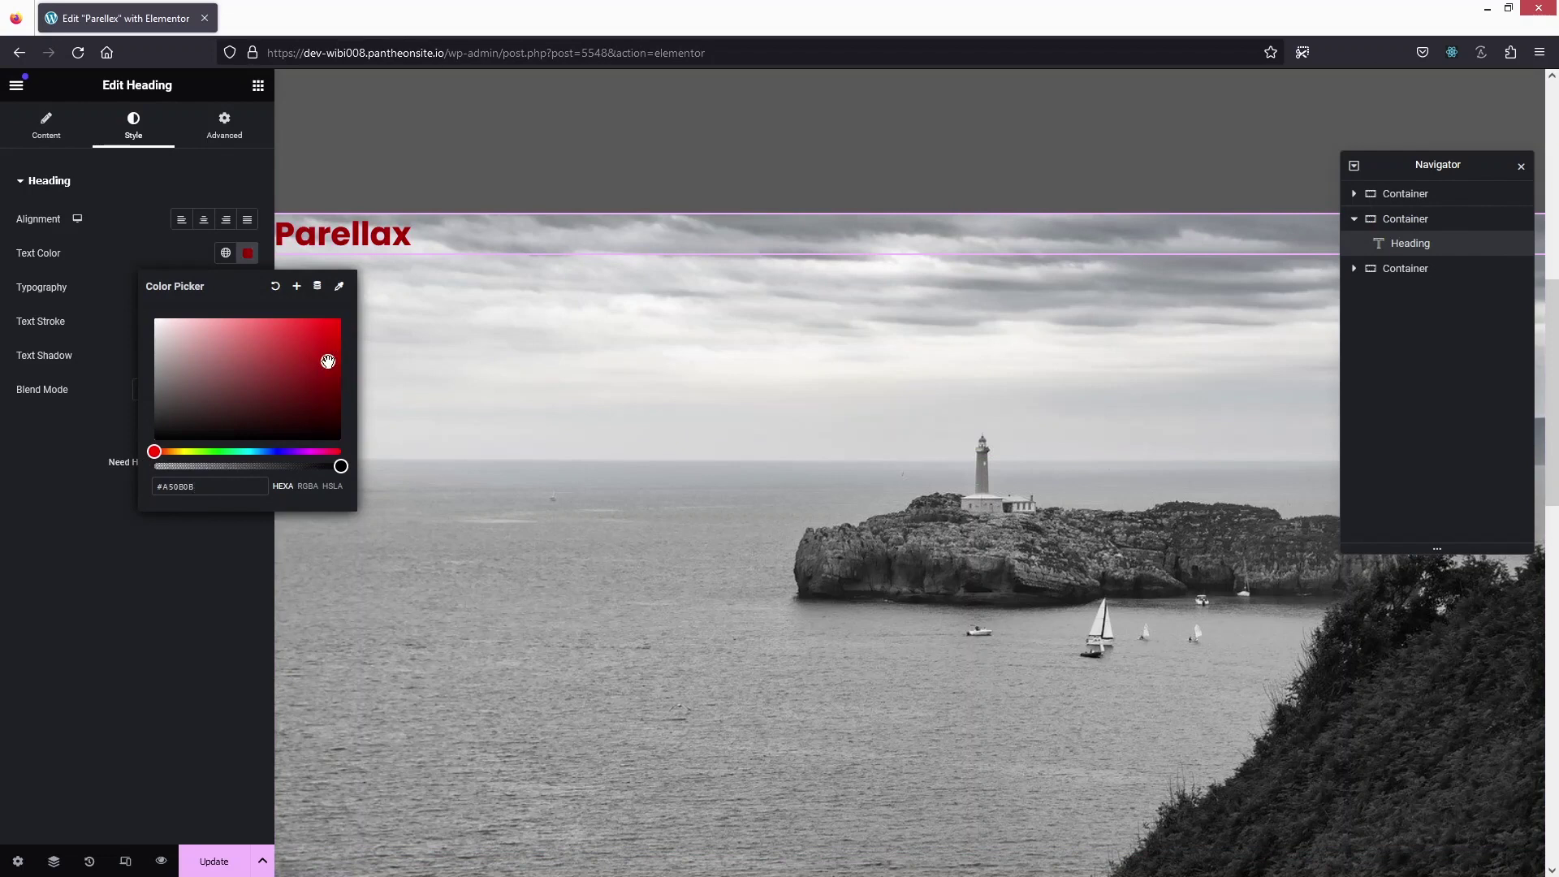
{"action": "left_click", "coordinate": [274, 451]}
{"action": "left_click_drag", "start_coordinate": [328, 361], "coordinate": [302, 383]}
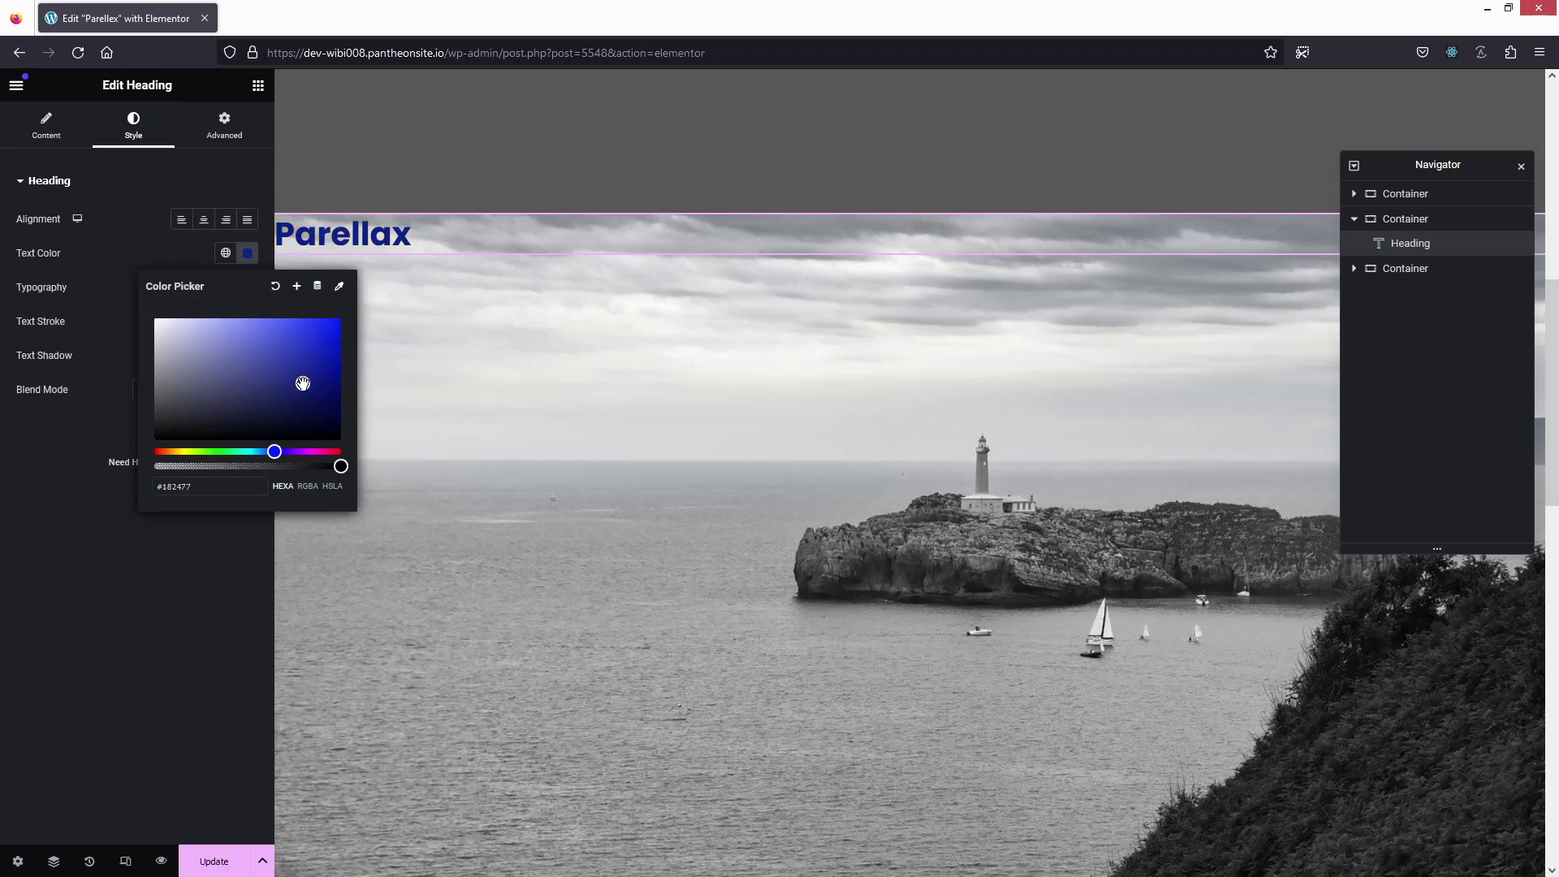
{"action": "left_click", "coordinate": [18, 511]}
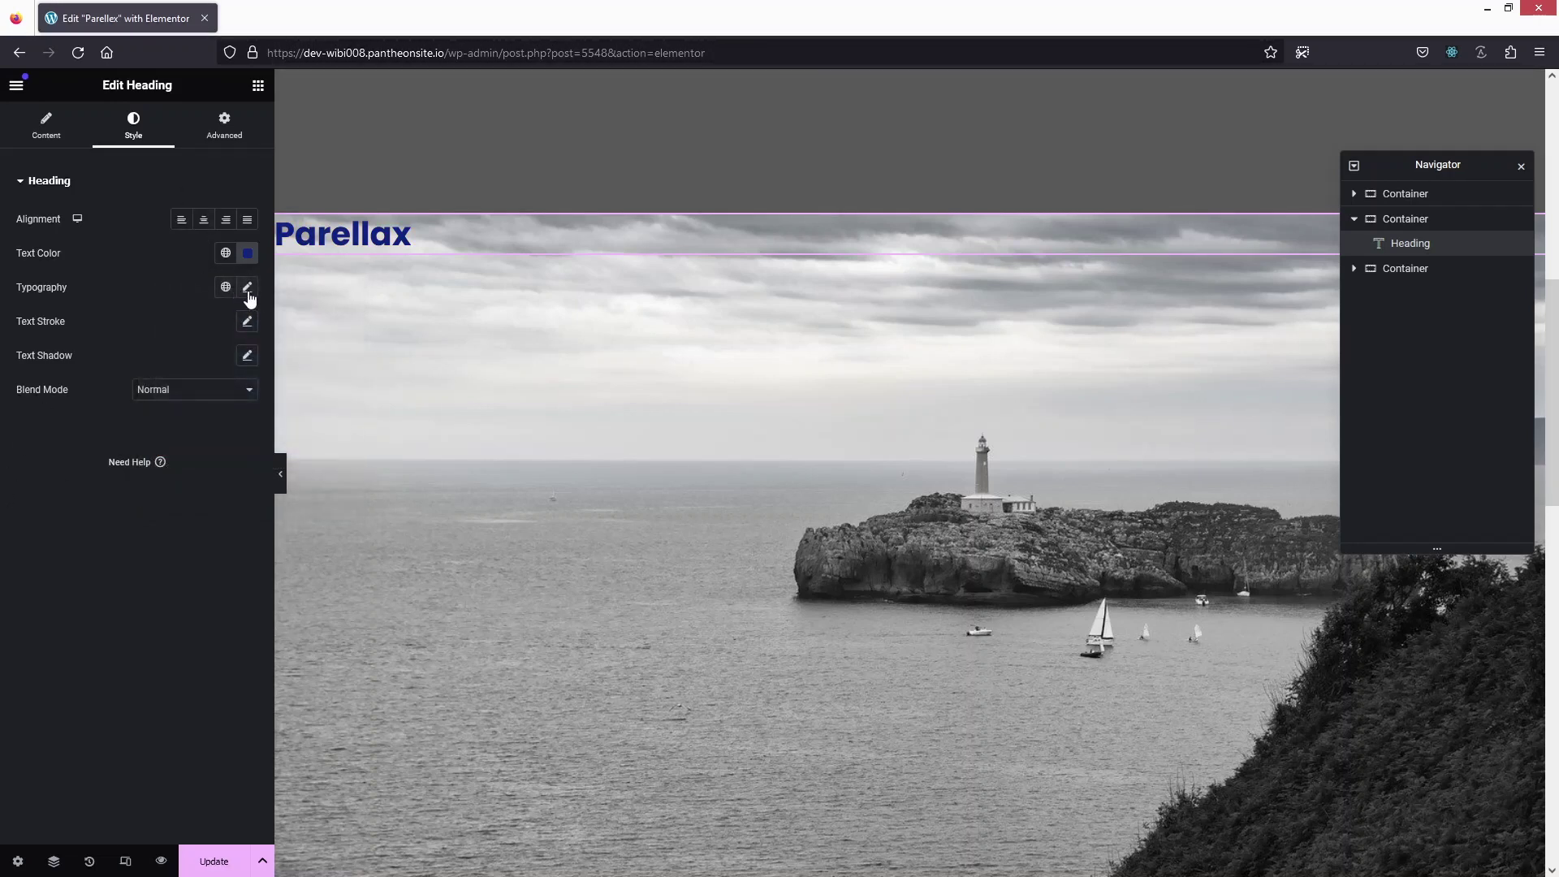
In Typography, choose the Montserrat family and enter a 200 px size for 'Parellax'
{"action": "left_click", "coordinate": [248, 287]}
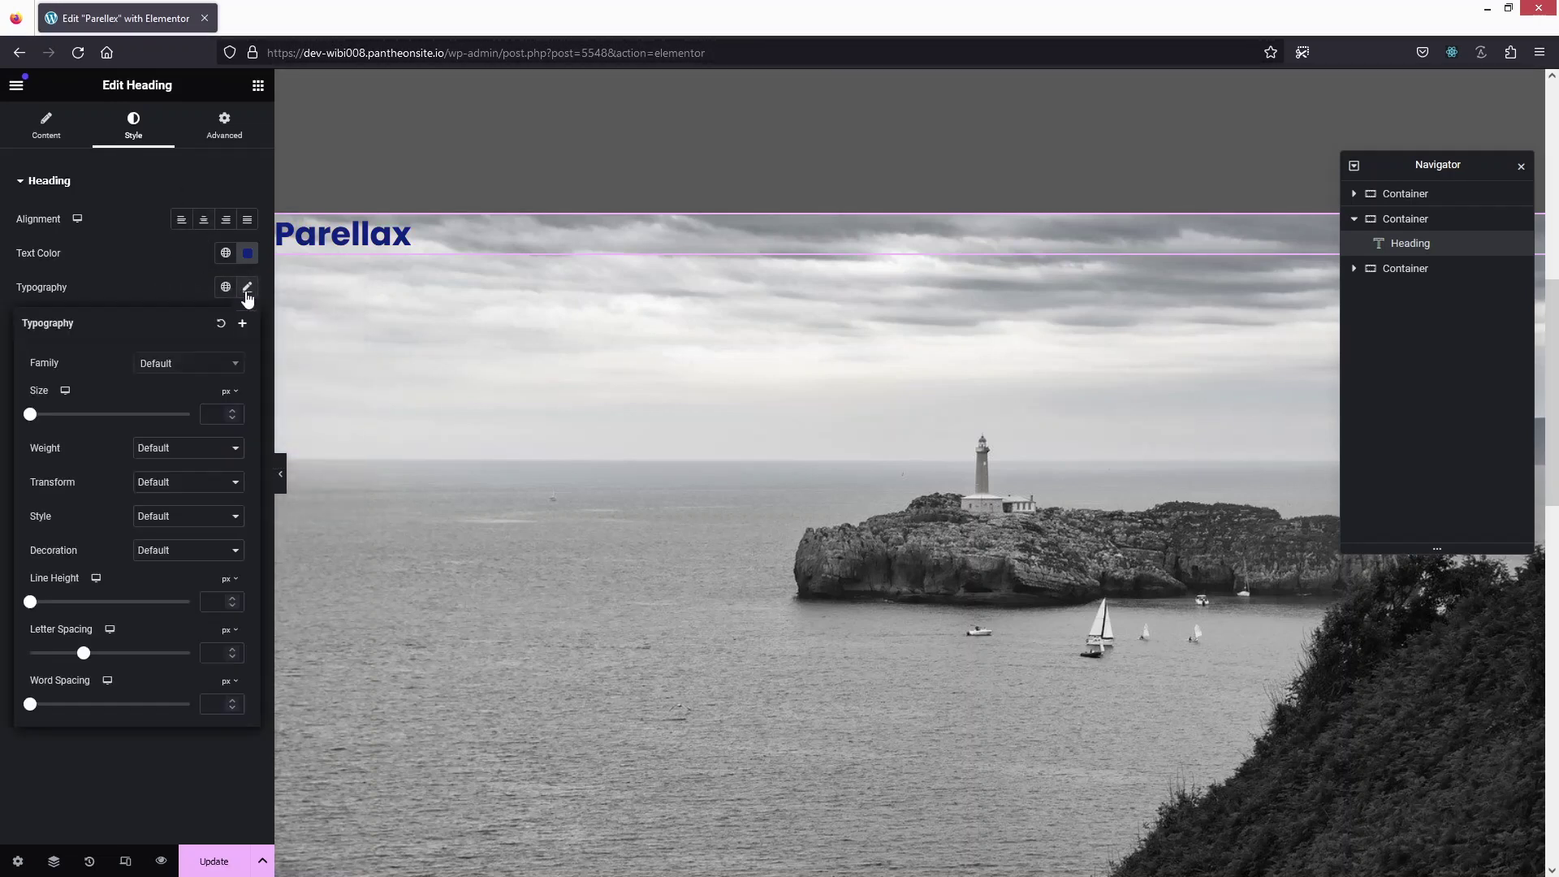
{"action": "left_click", "coordinate": [180, 373]}
{"action": "type", "text": "nts"}
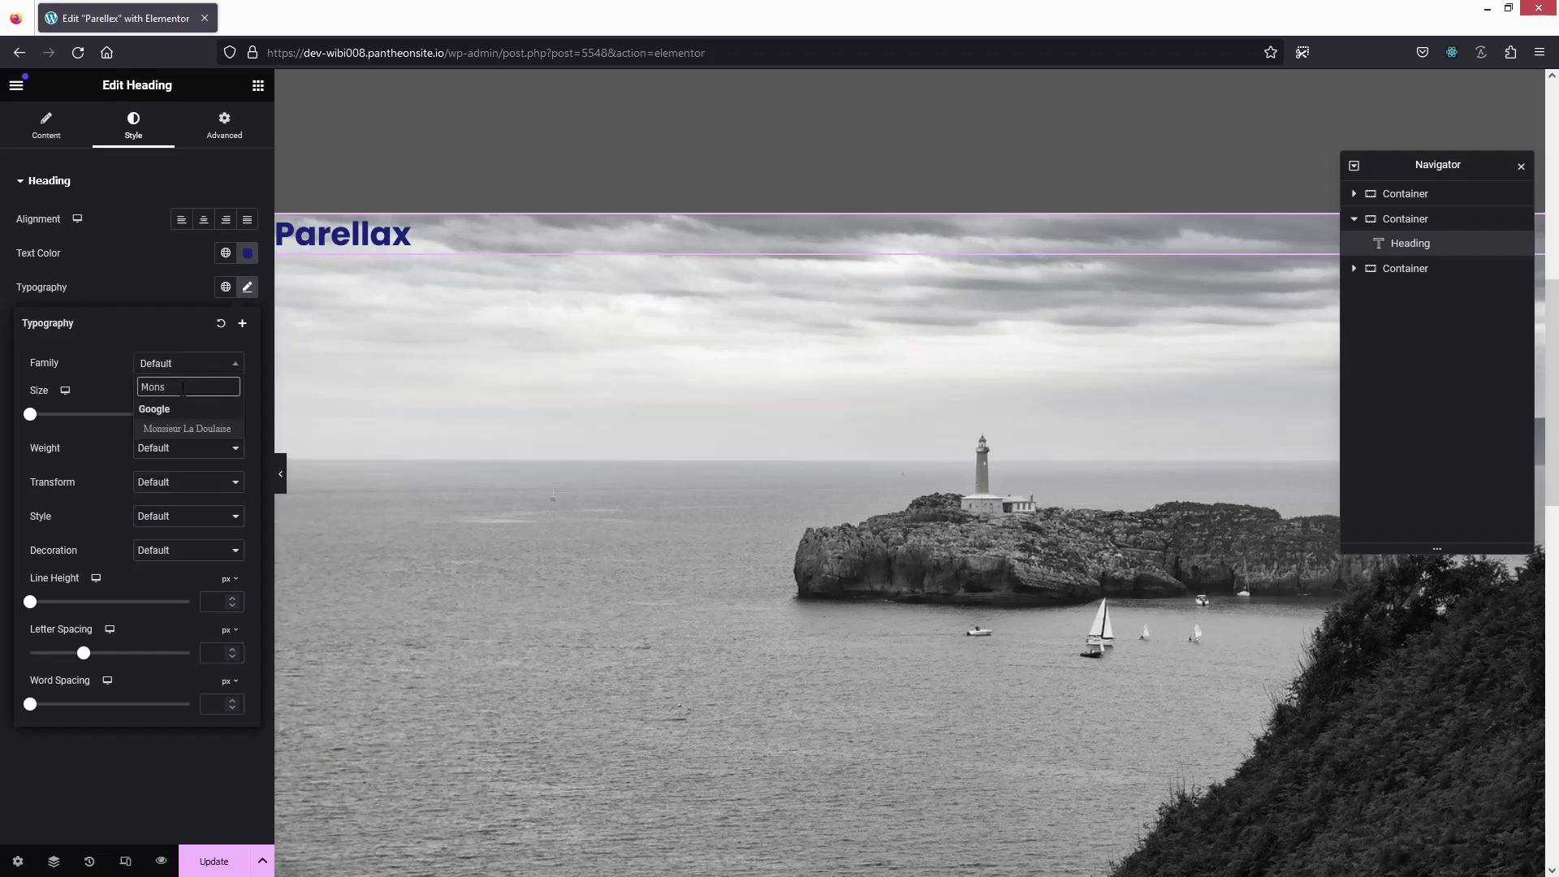
{"action": "left_click", "coordinate": [169, 427]}
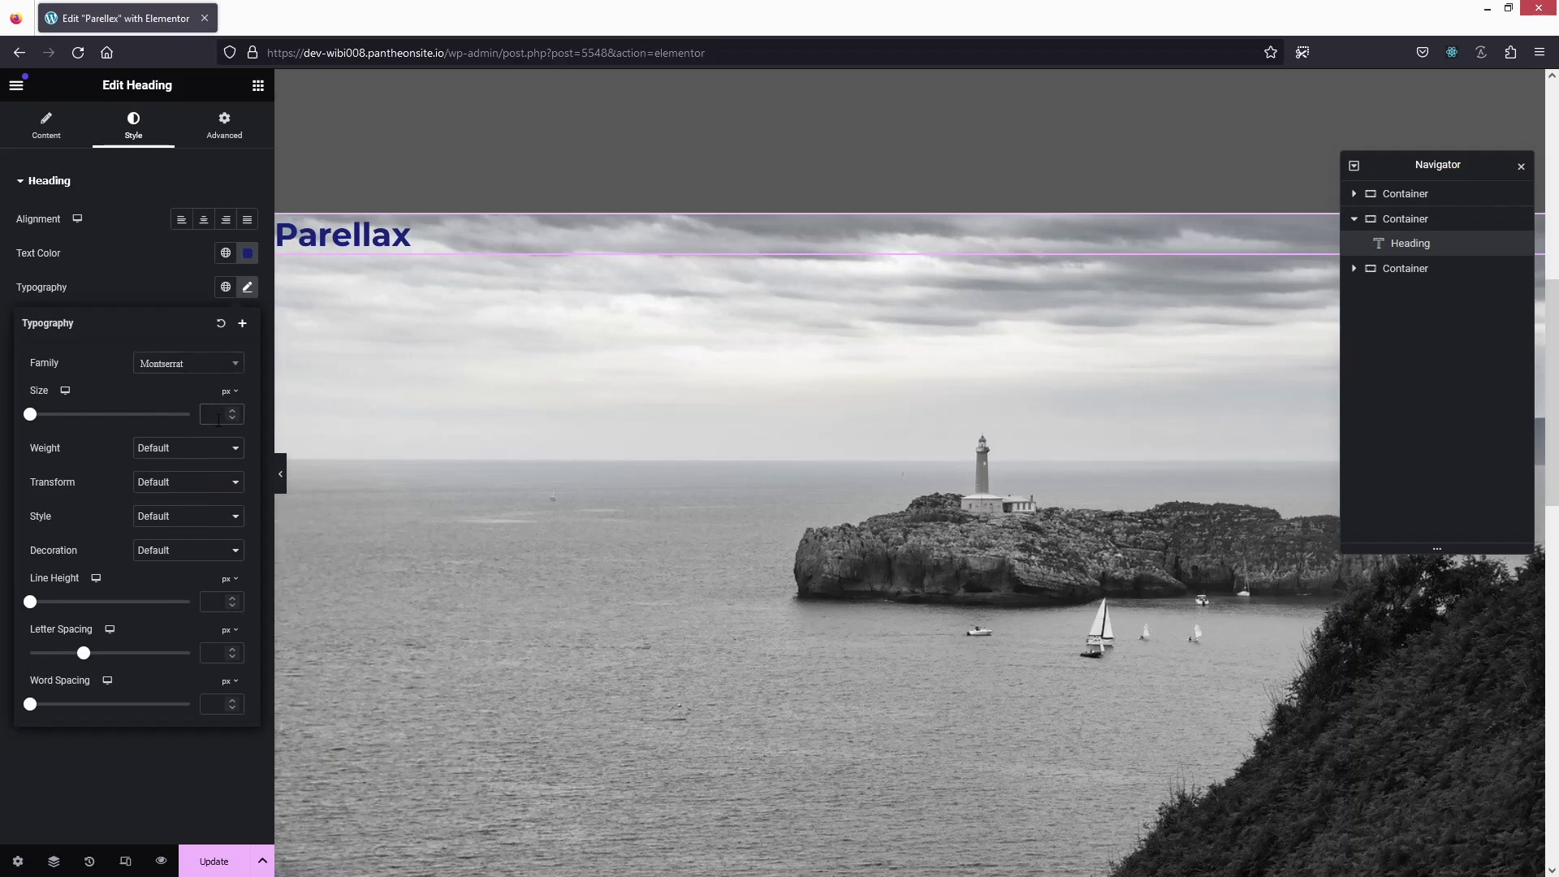
{"action": "type", "text": "200"}
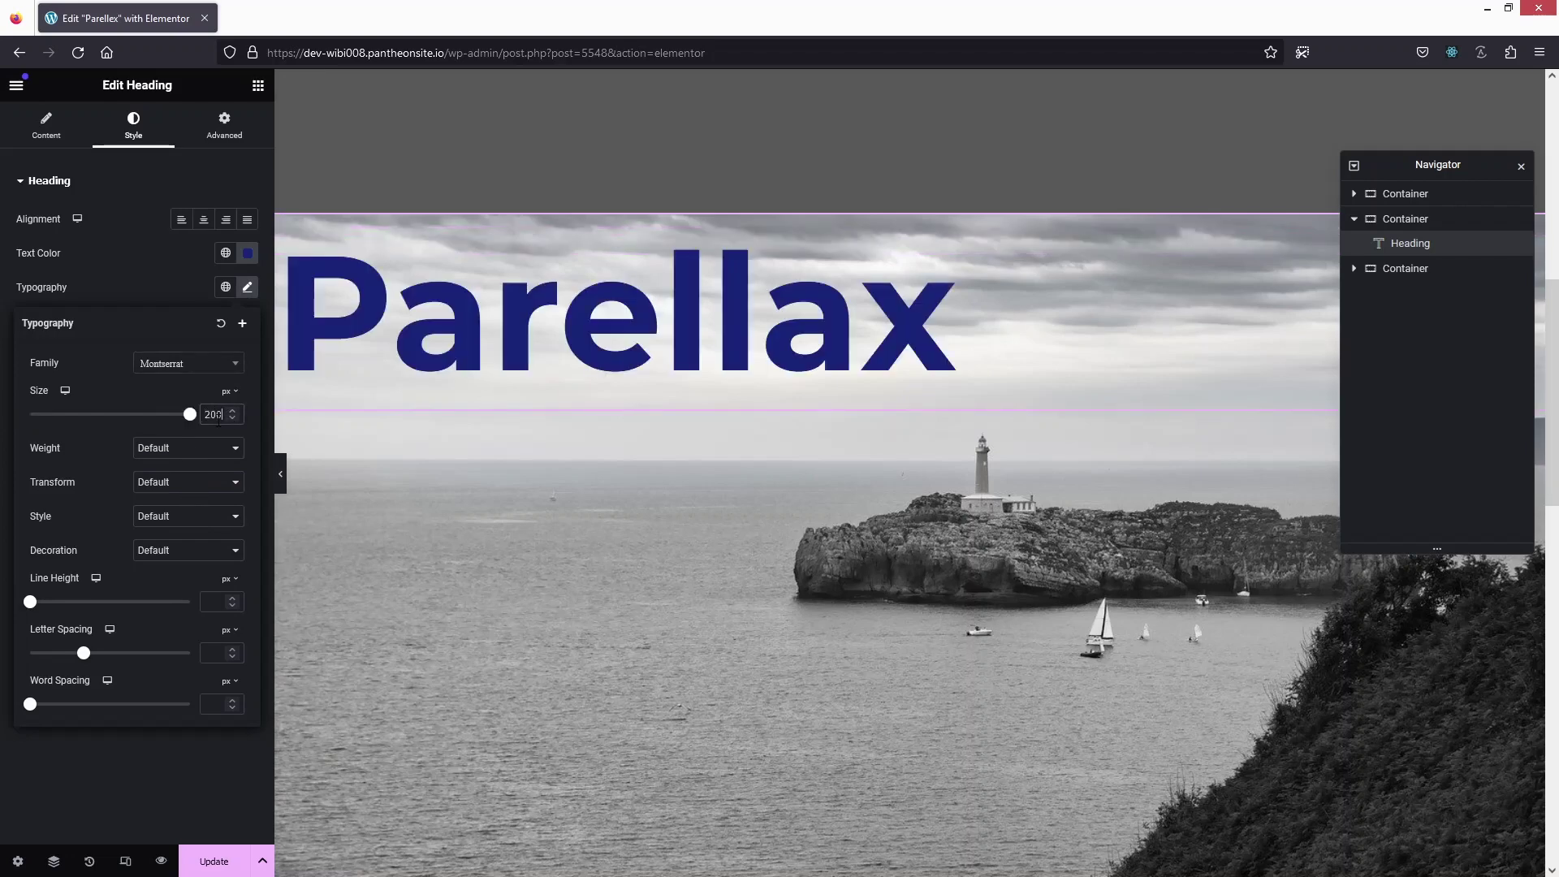
{"action": "left_click", "coordinate": [320, 576]}
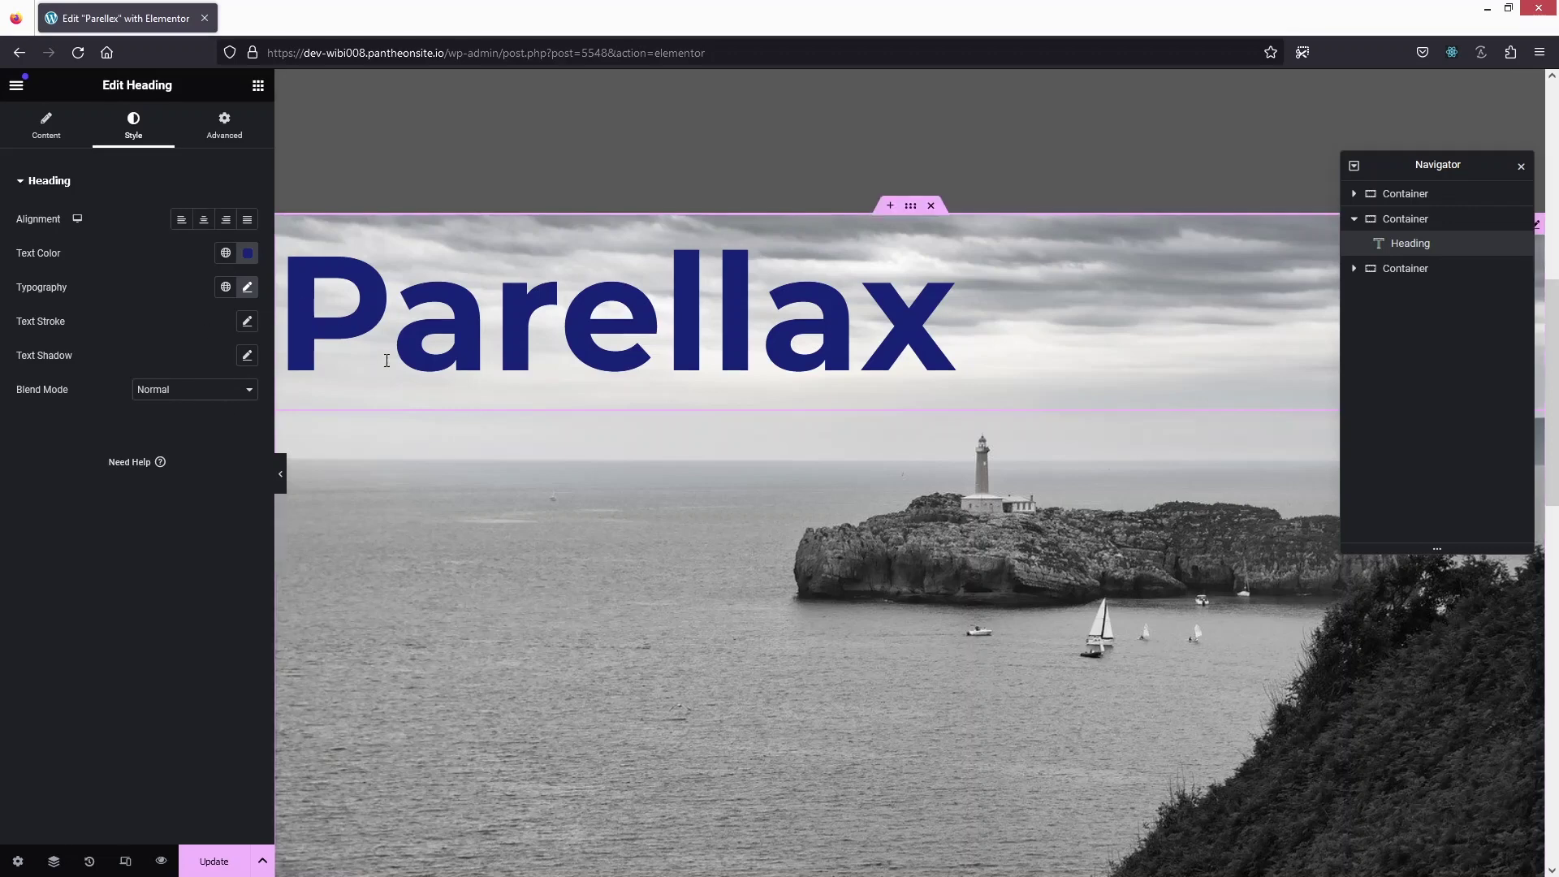
Set the Parellax heading's Position to Fixed in Advanced settings
{"action": "left_click", "coordinate": [207, 138]}
{"action": "scroll", "coordinate": [134, 561], "scroll_direction": "down", "scroll_amount": 2}
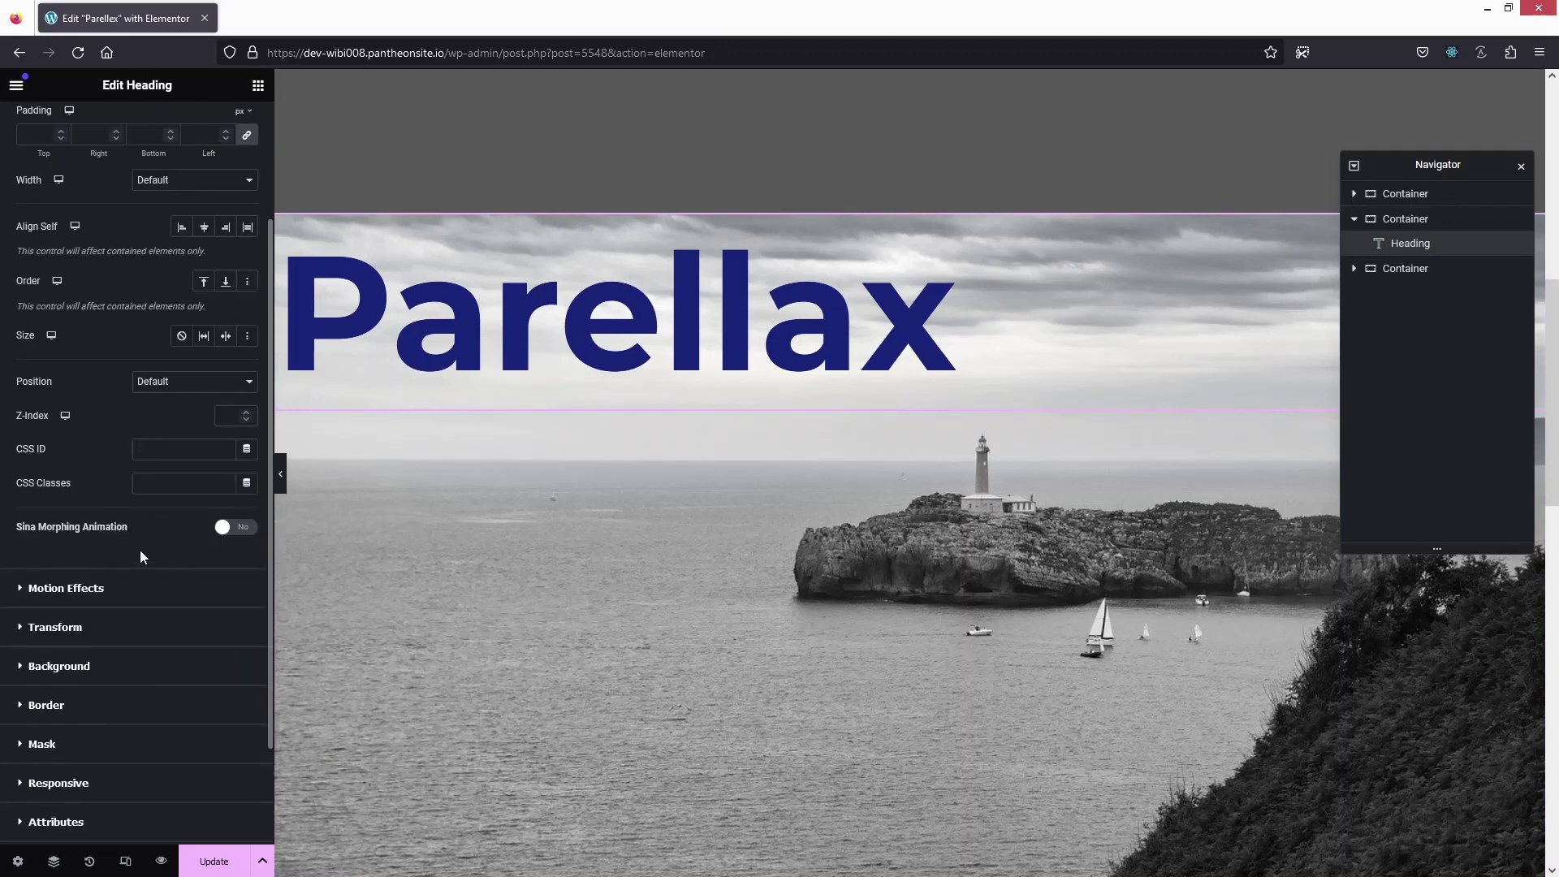
{"action": "left_click", "coordinate": [194, 388]}
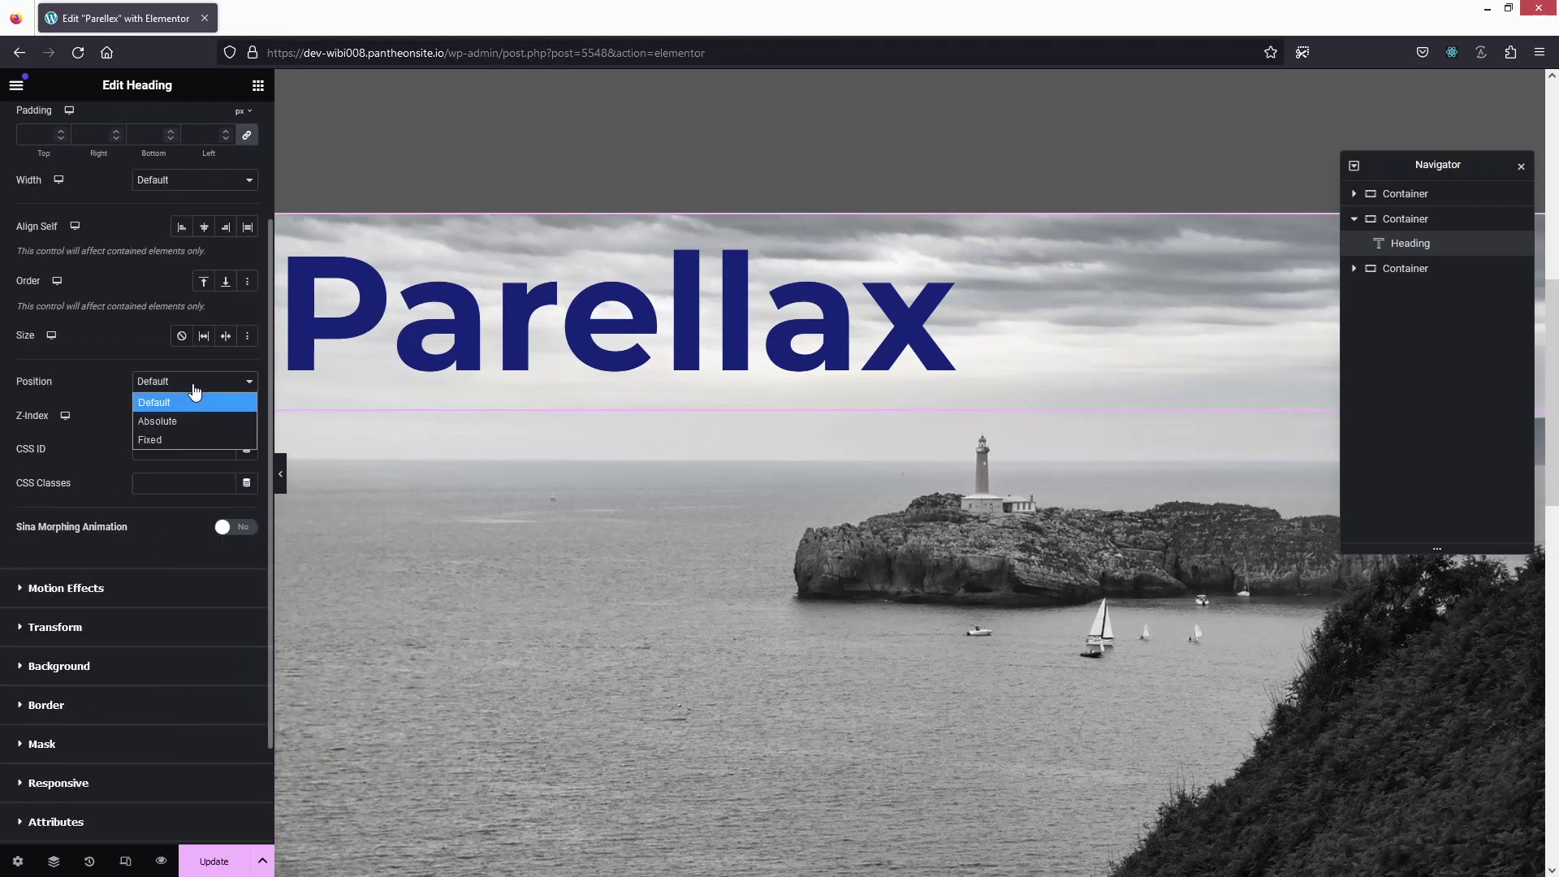
{"action": "left_click", "coordinate": [172, 441]}
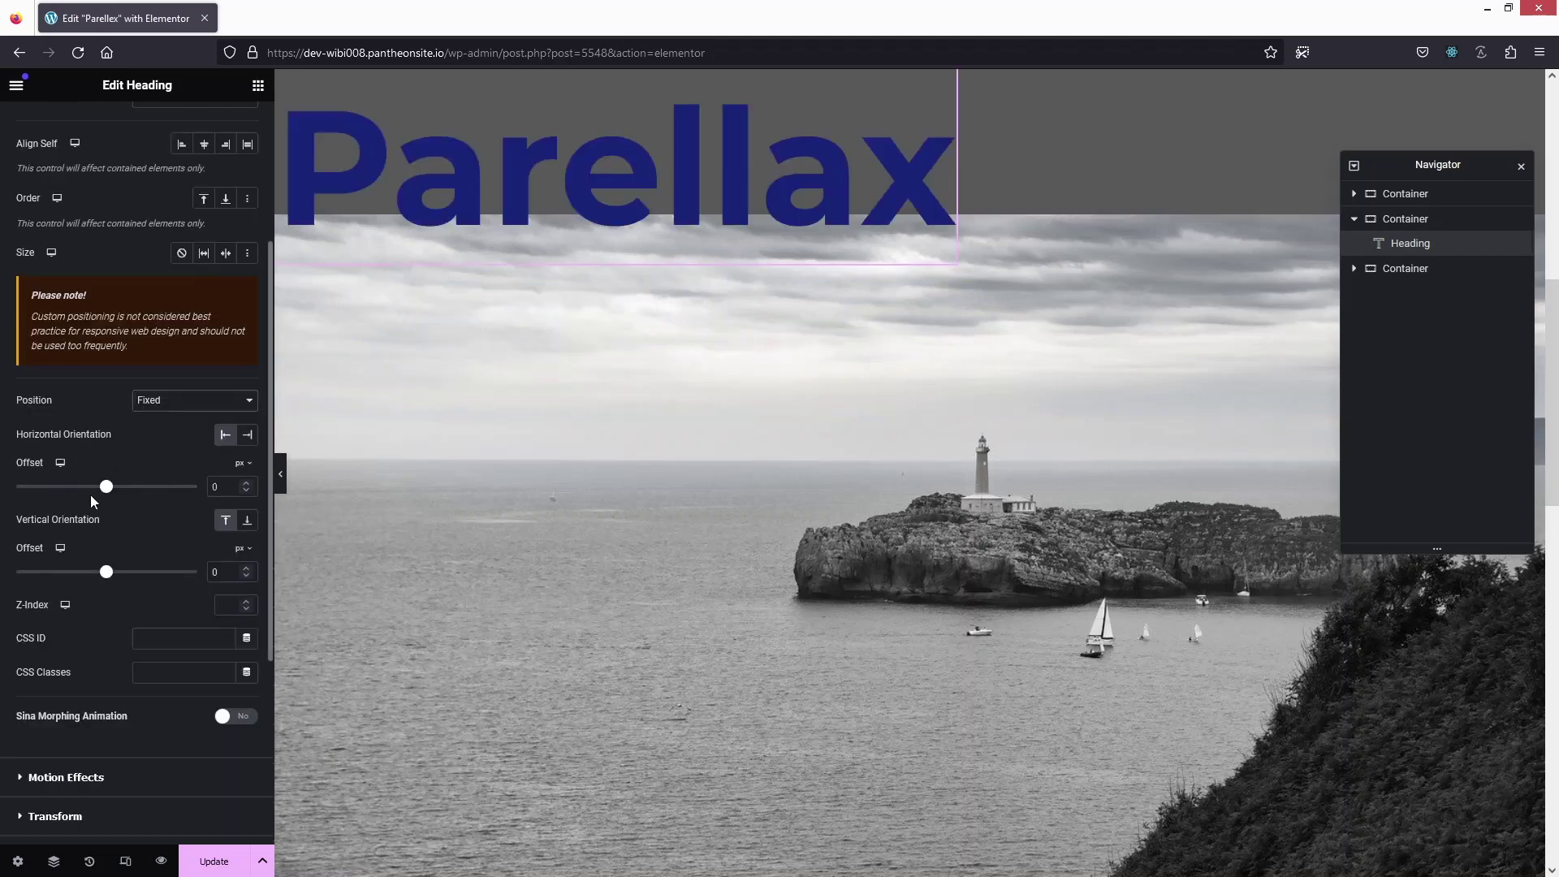
Set Vertical Offset to 430 and Horizontal Offset to 54, then scroll to check it stays put
{"action": "left_click_drag", "start_coordinate": [102, 574], "coordinate": [145, 574]}
{"action": "scroll", "coordinate": [445, 518], "scroll_direction": "down", "scroll_amount": 2}
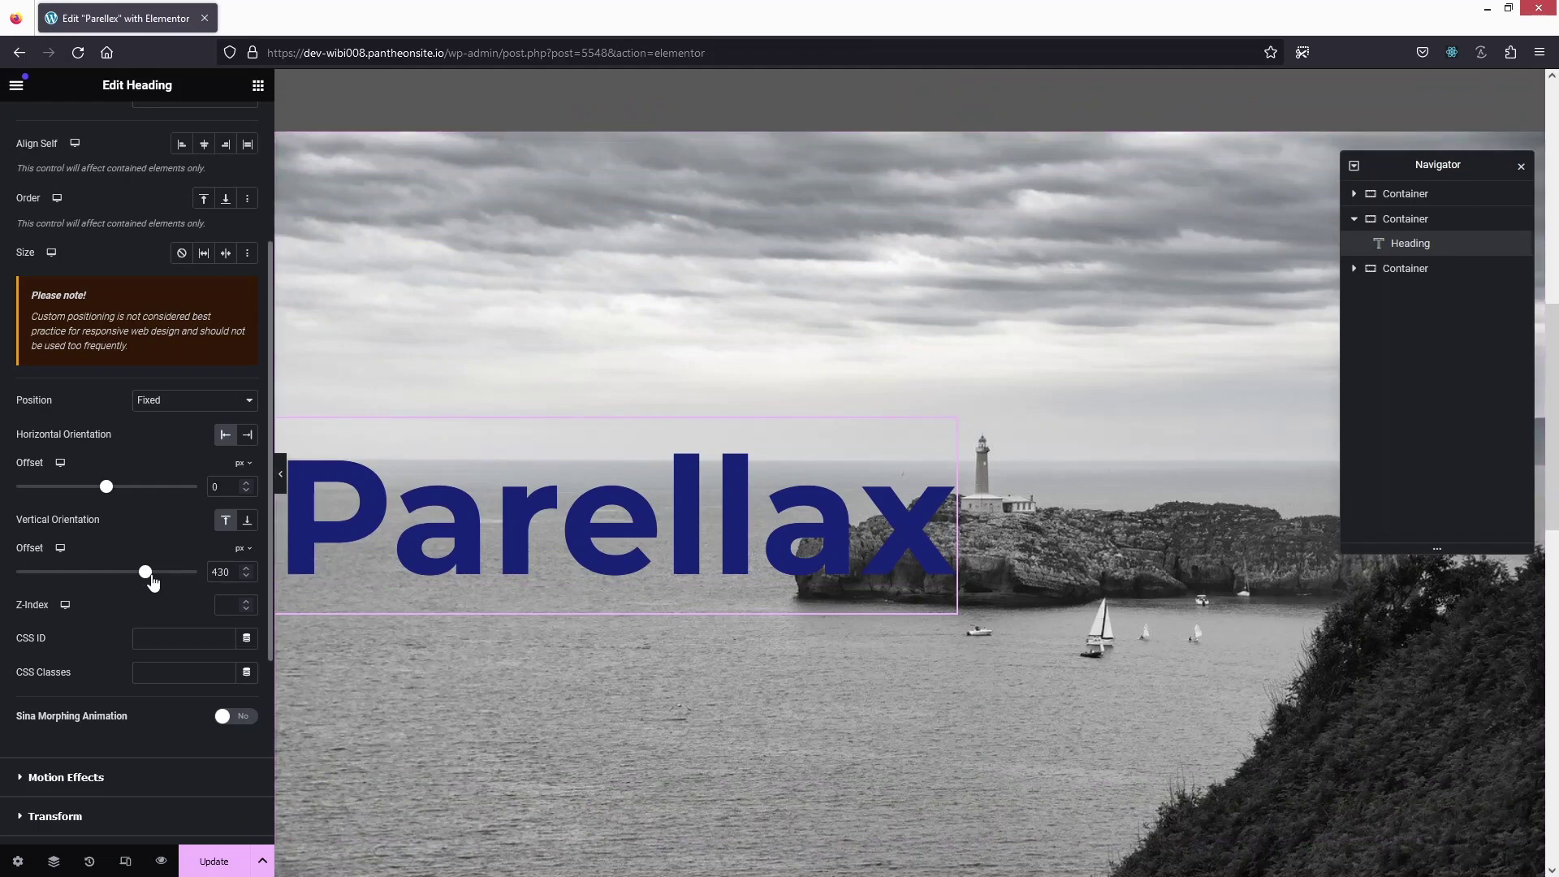
{"action": "mouse_move", "coordinate": [107, 487]}
{"action": "left_mouse_down"}
{"action": "mouse_move", "coordinate": [145, 487]}
{"action": "mouse_move", "coordinate": [111, 494]}
{"action": "left_mouse_up"}
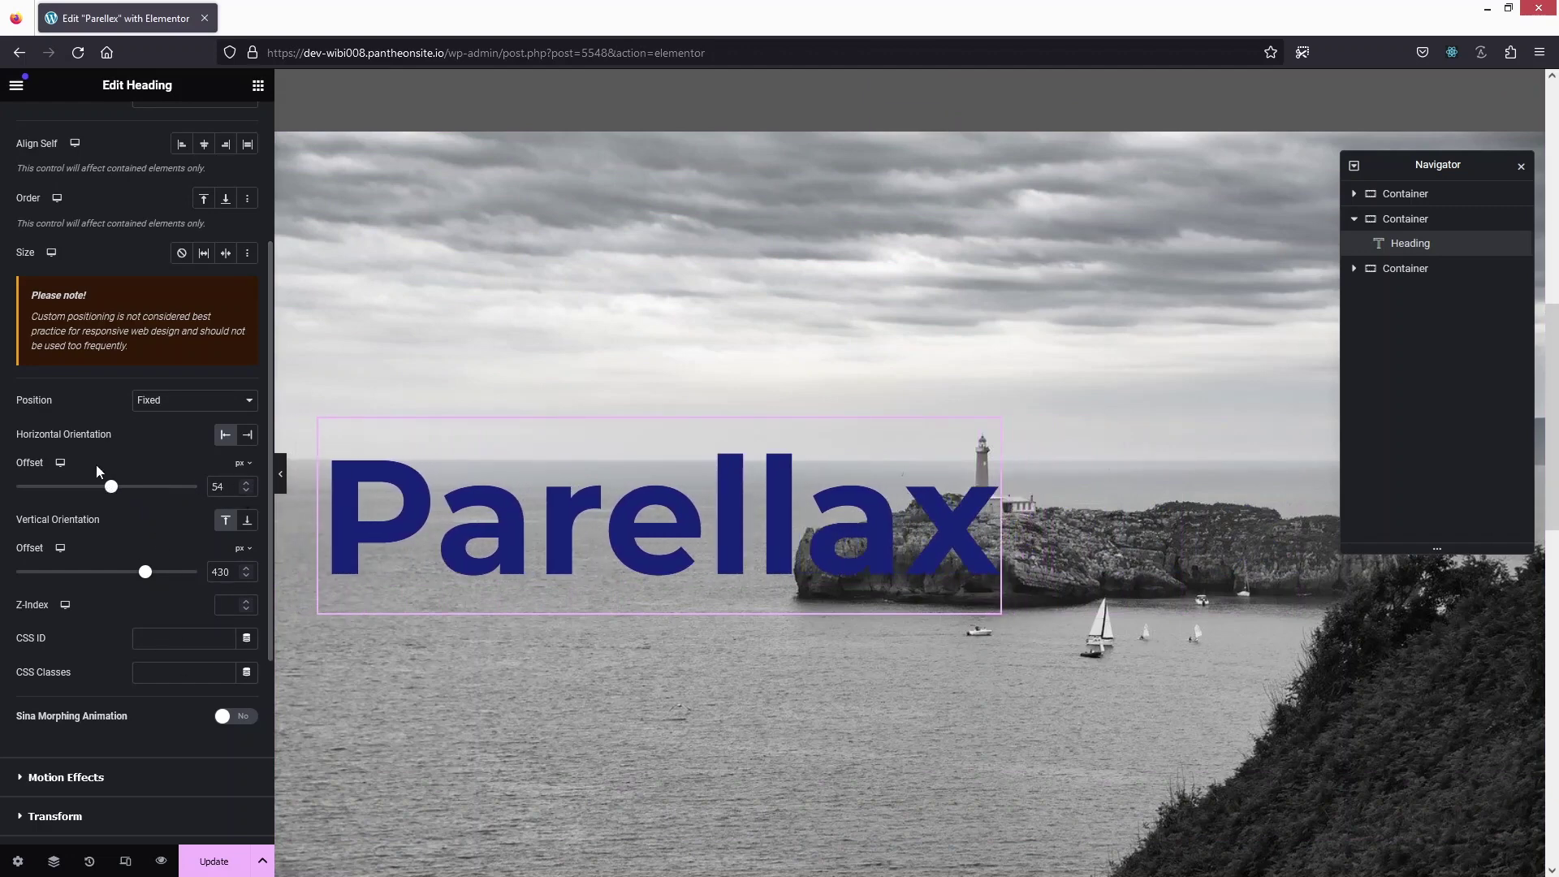
{"action": "scroll", "coordinate": [558, 629], "scroll_direction": "down", "scroll_amount": 3}
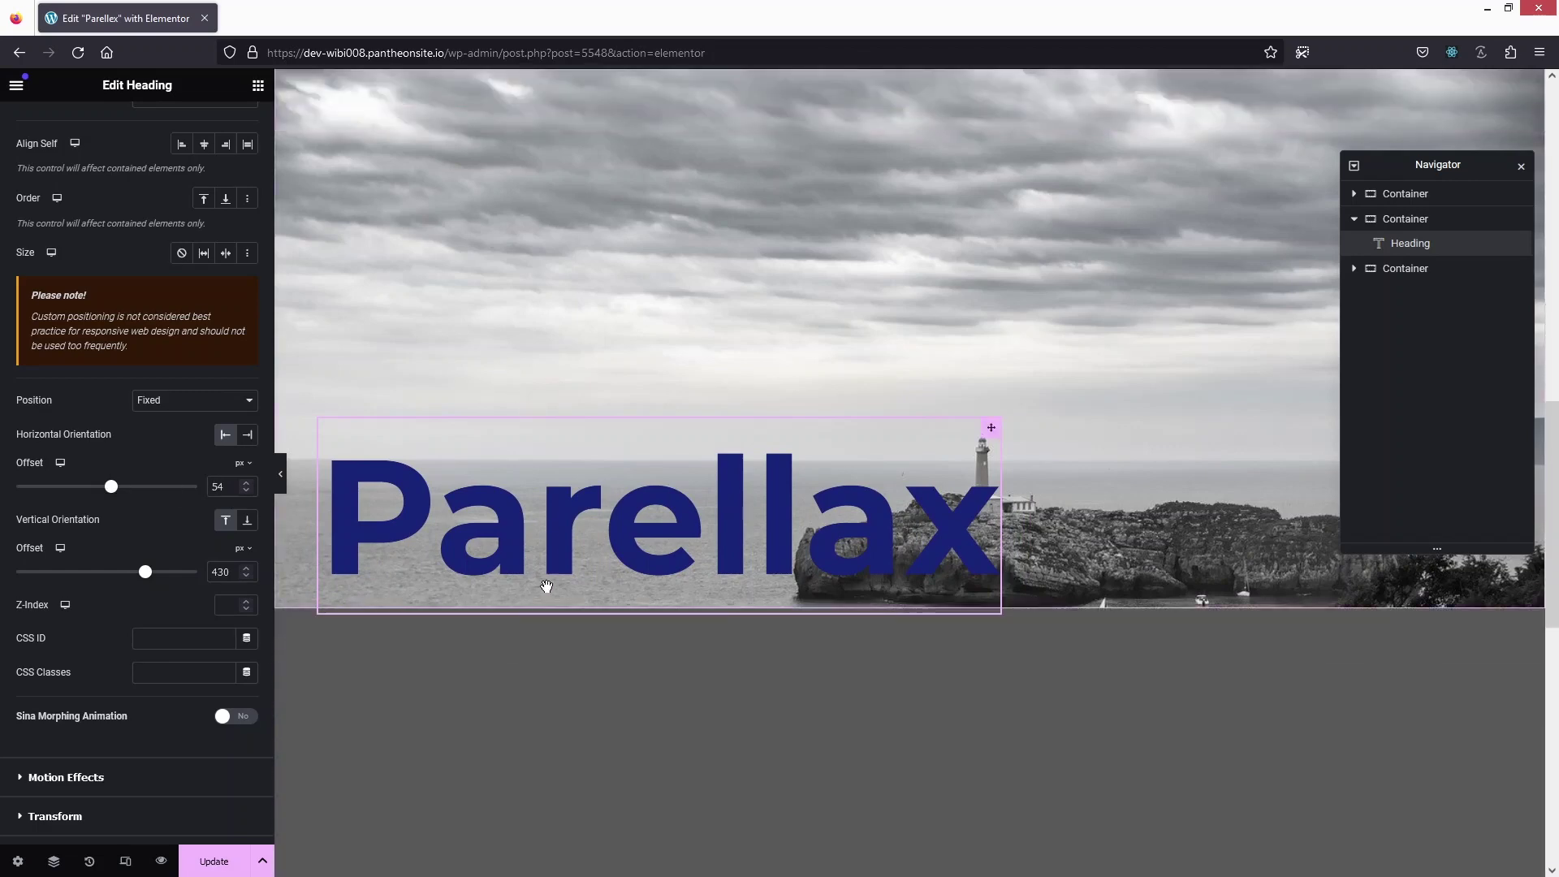
{"action": "scroll", "coordinate": [596, 416], "scroll_direction": "up", "scroll_amount": 4}
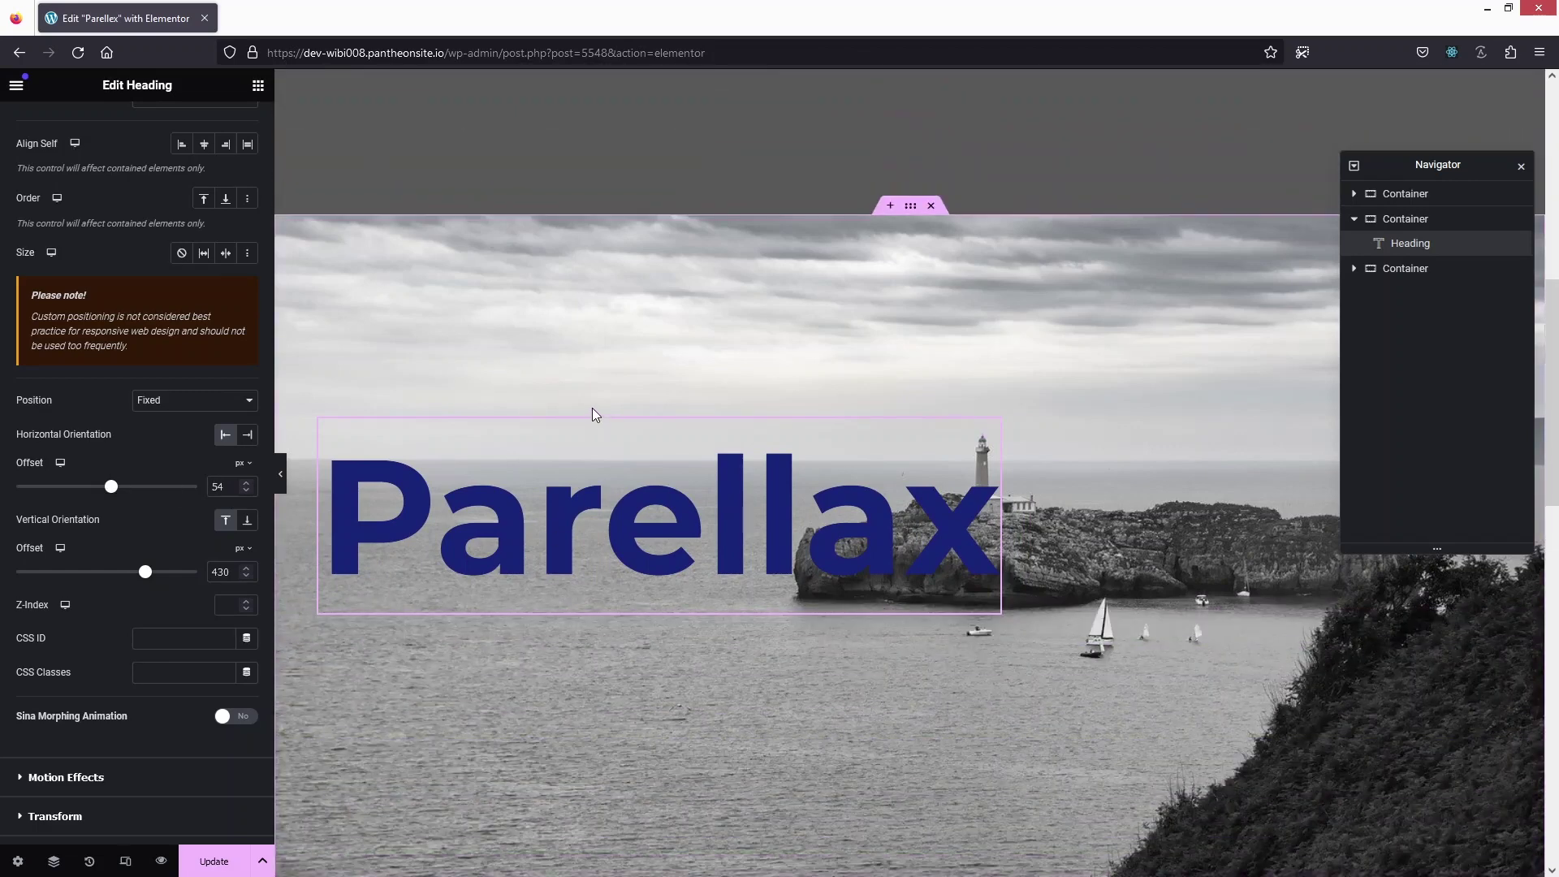
{"action": "scroll", "coordinate": [593, 411], "scroll_direction": "down", "scroll_amount": 1}
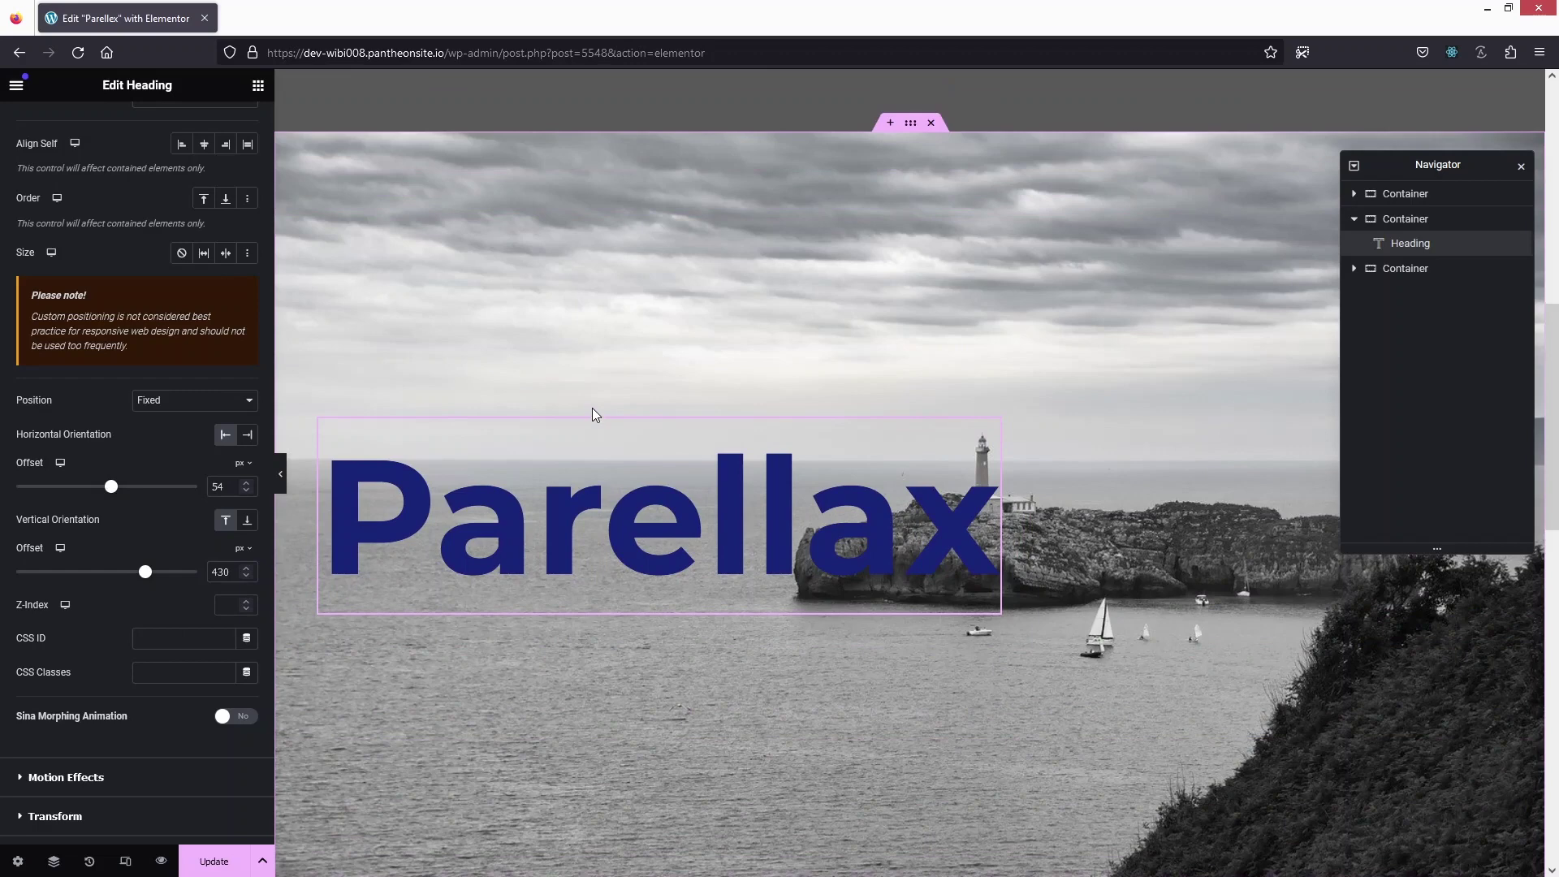
{"action": "scroll", "coordinate": [592, 408], "scroll_direction": "up", "scroll_amount": 1}
{"action": "scroll", "coordinate": [578, 727], "scroll_direction": "up", "scroll_amount": 4}
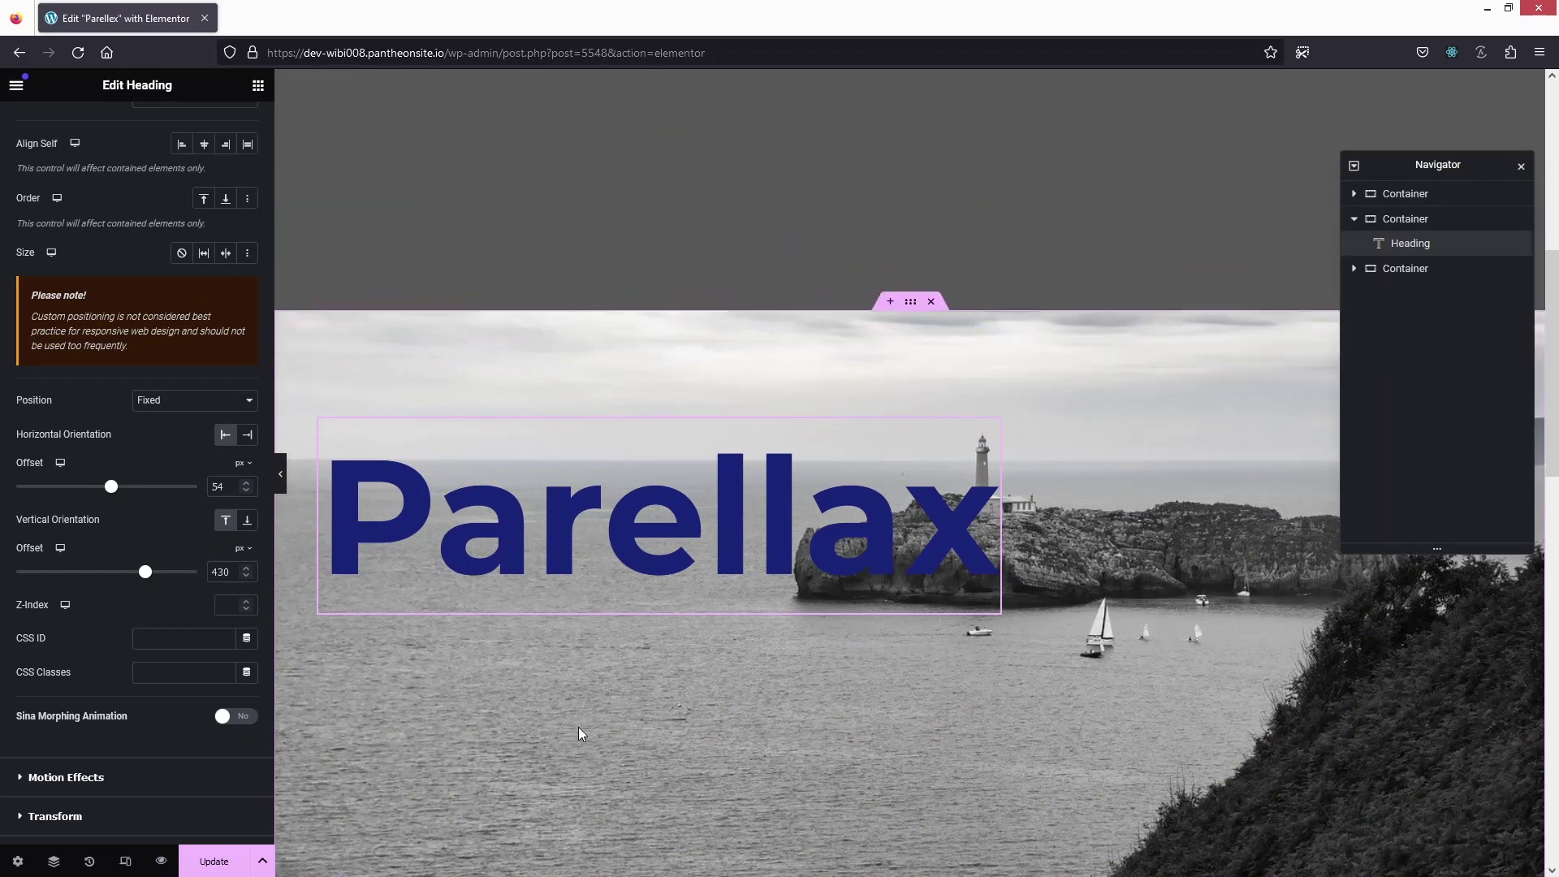
{"action": "scroll", "coordinate": [578, 727], "scroll_direction": "up", "scroll_amount": 2}
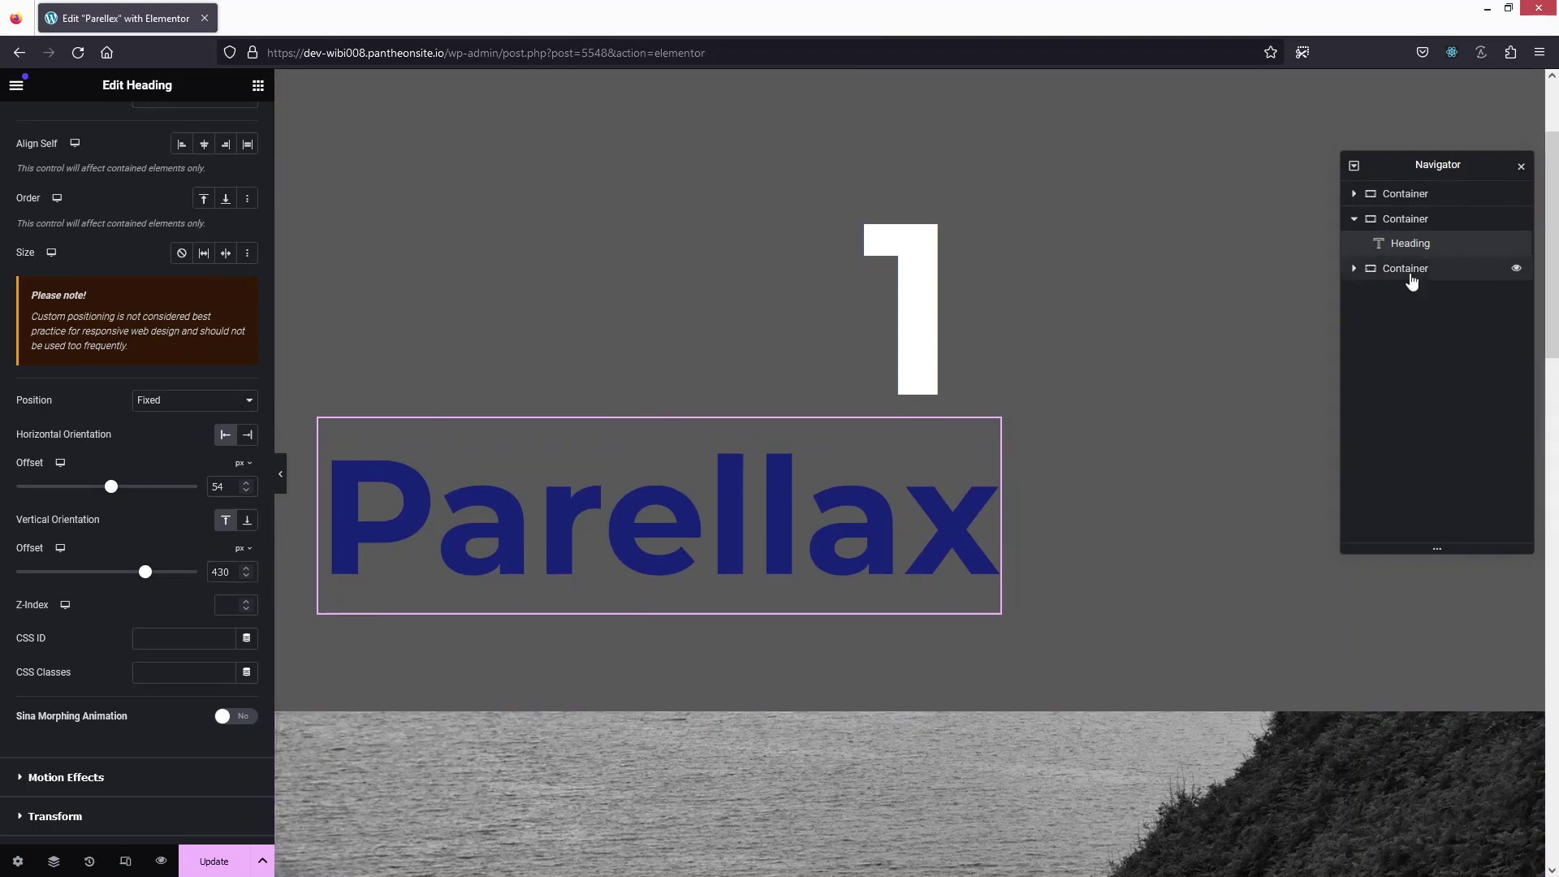
Give the first and third Containers, holding the large 1 and 2, a Z-Index of 2
{"action": "left_click", "coordinate": [1415, 202]}
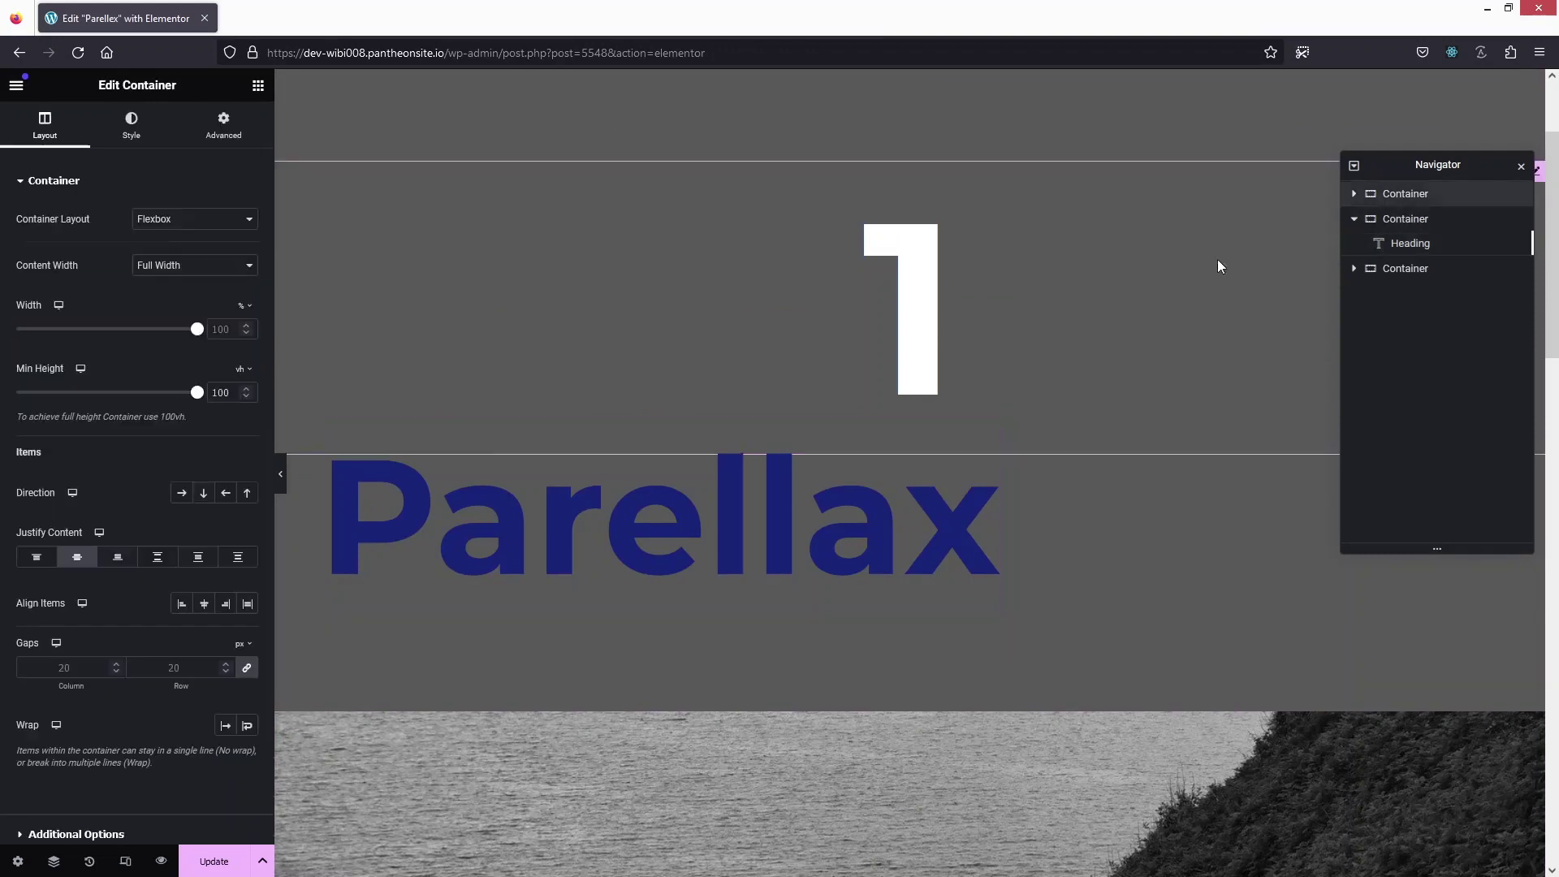
{"action": "left_click", "coordinate": [232, 132]}
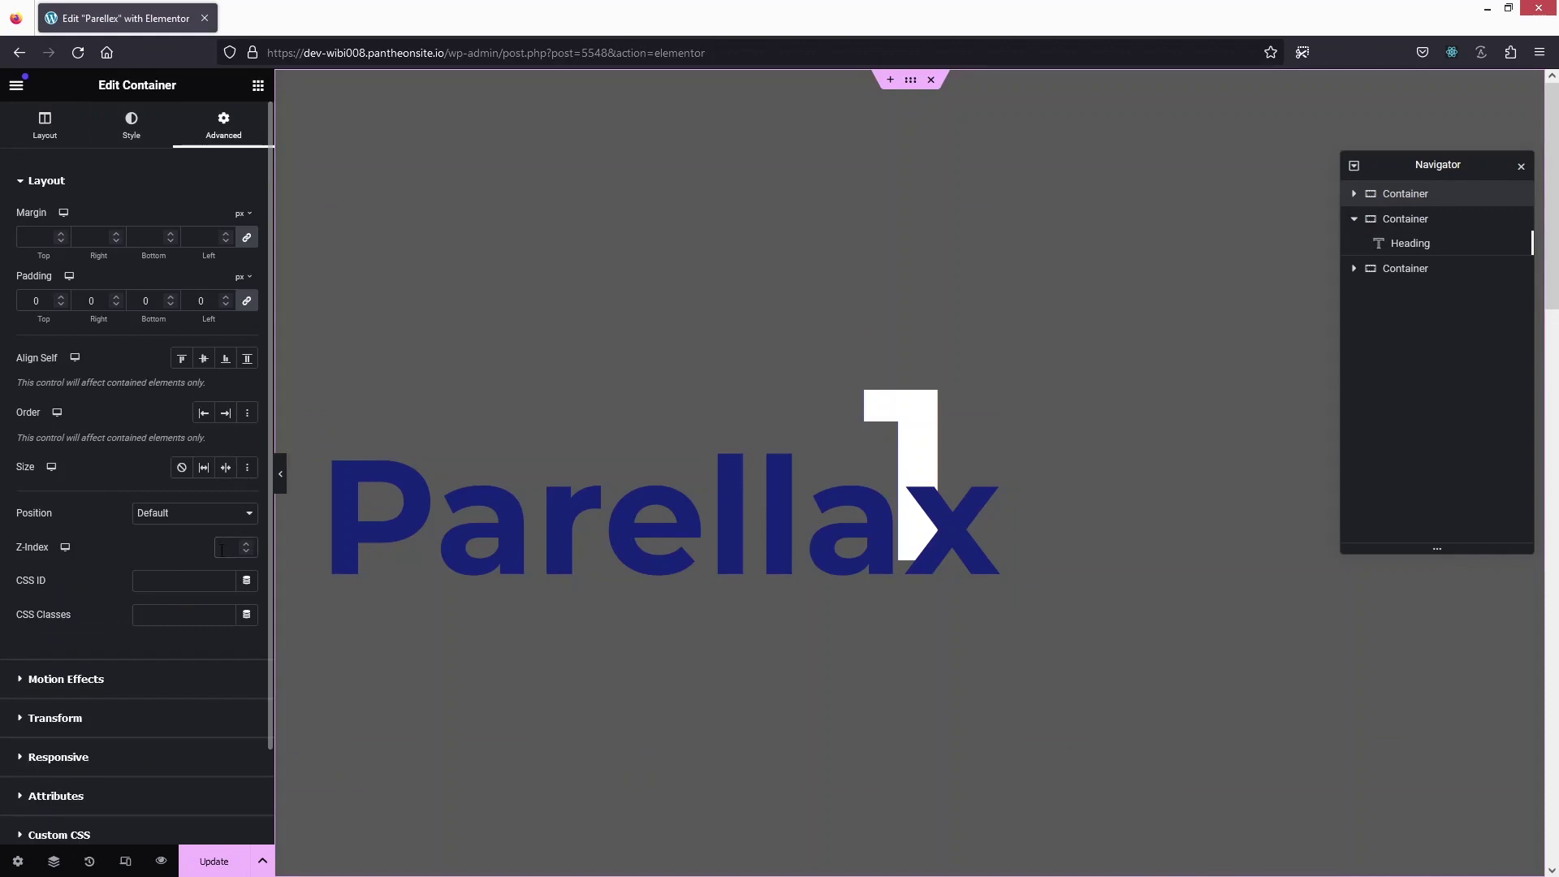
{"action": "type", "text": "2"}
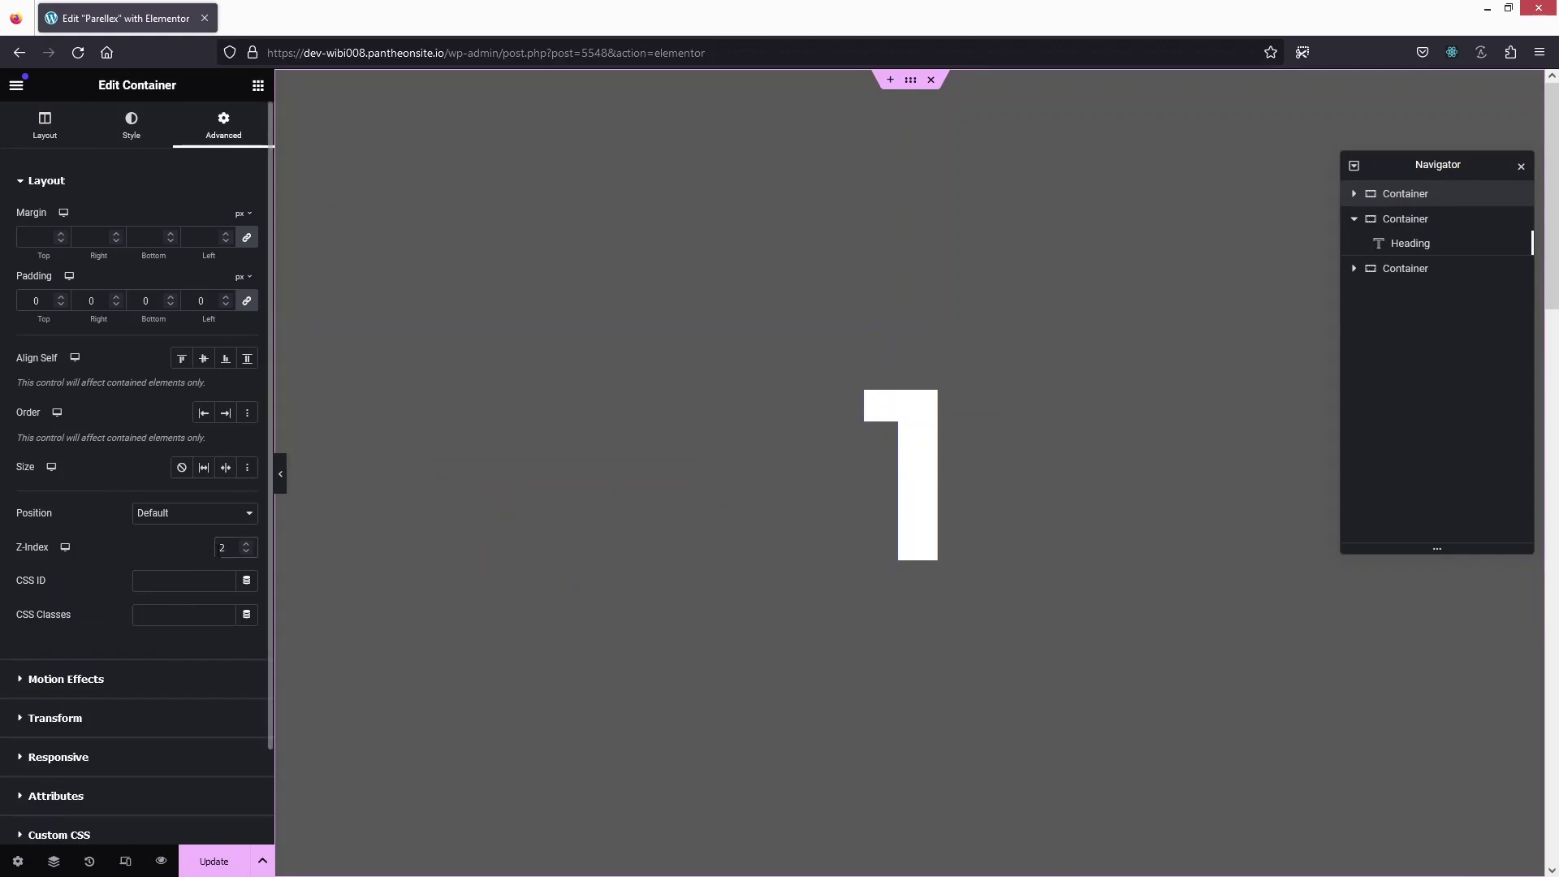
{"action": "scroll", "coordinate": [514, 547], "scroll_direction": "down", "scroll_amount": 4}
{"action": "scroll", "coordinate": [513, 547], "scroll_direction": "down", "scroll_amount": 8}
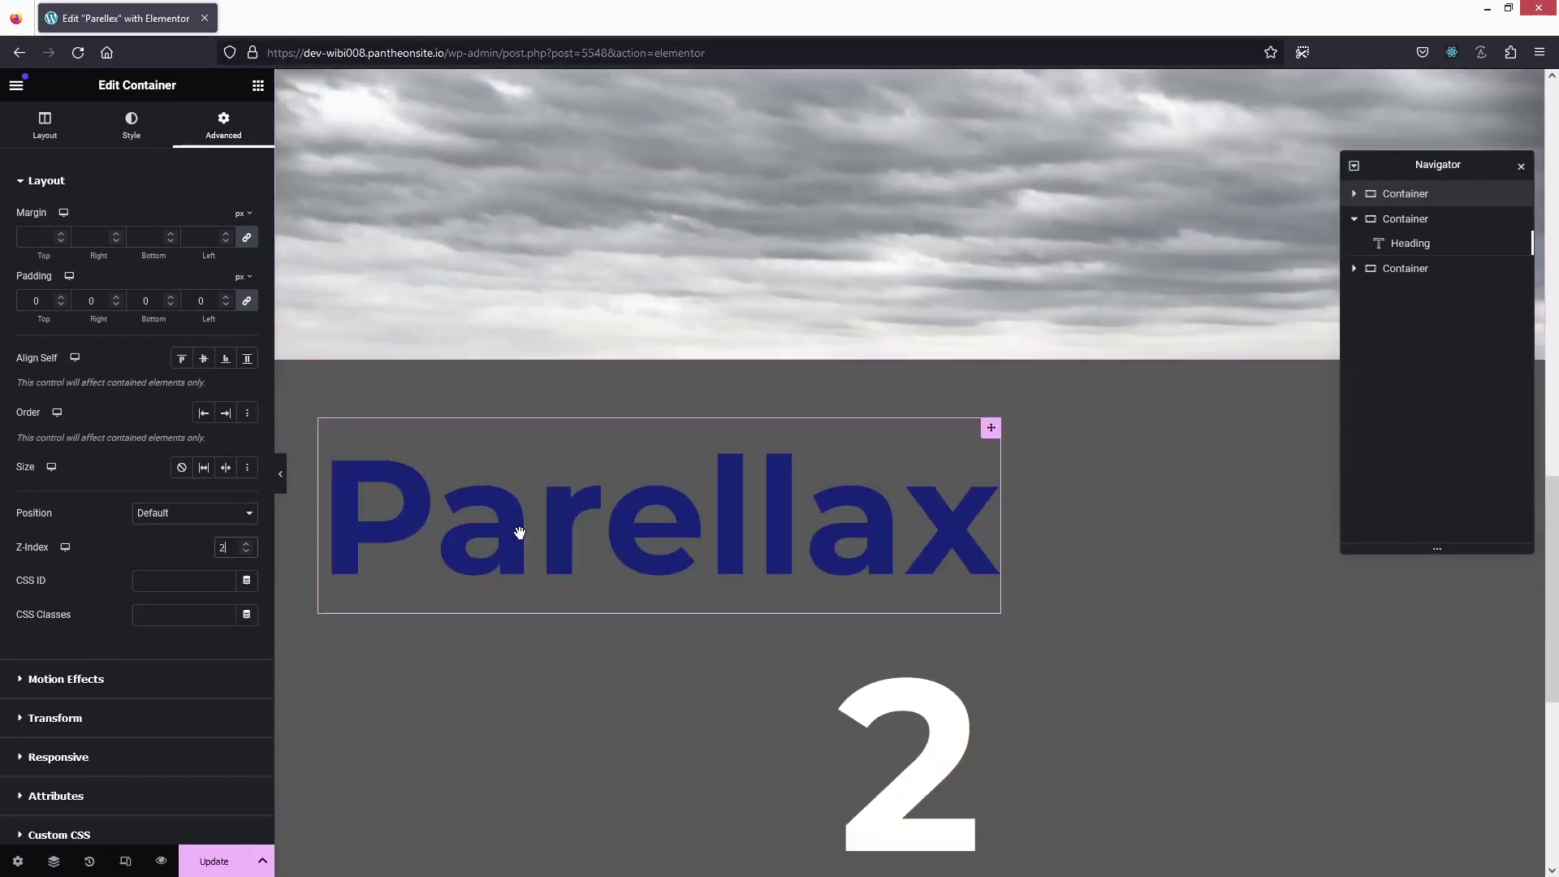
{"action": "scroll", "coordinate": [520, 533], "scroll_direction": "up", "scroll_amount": 2}
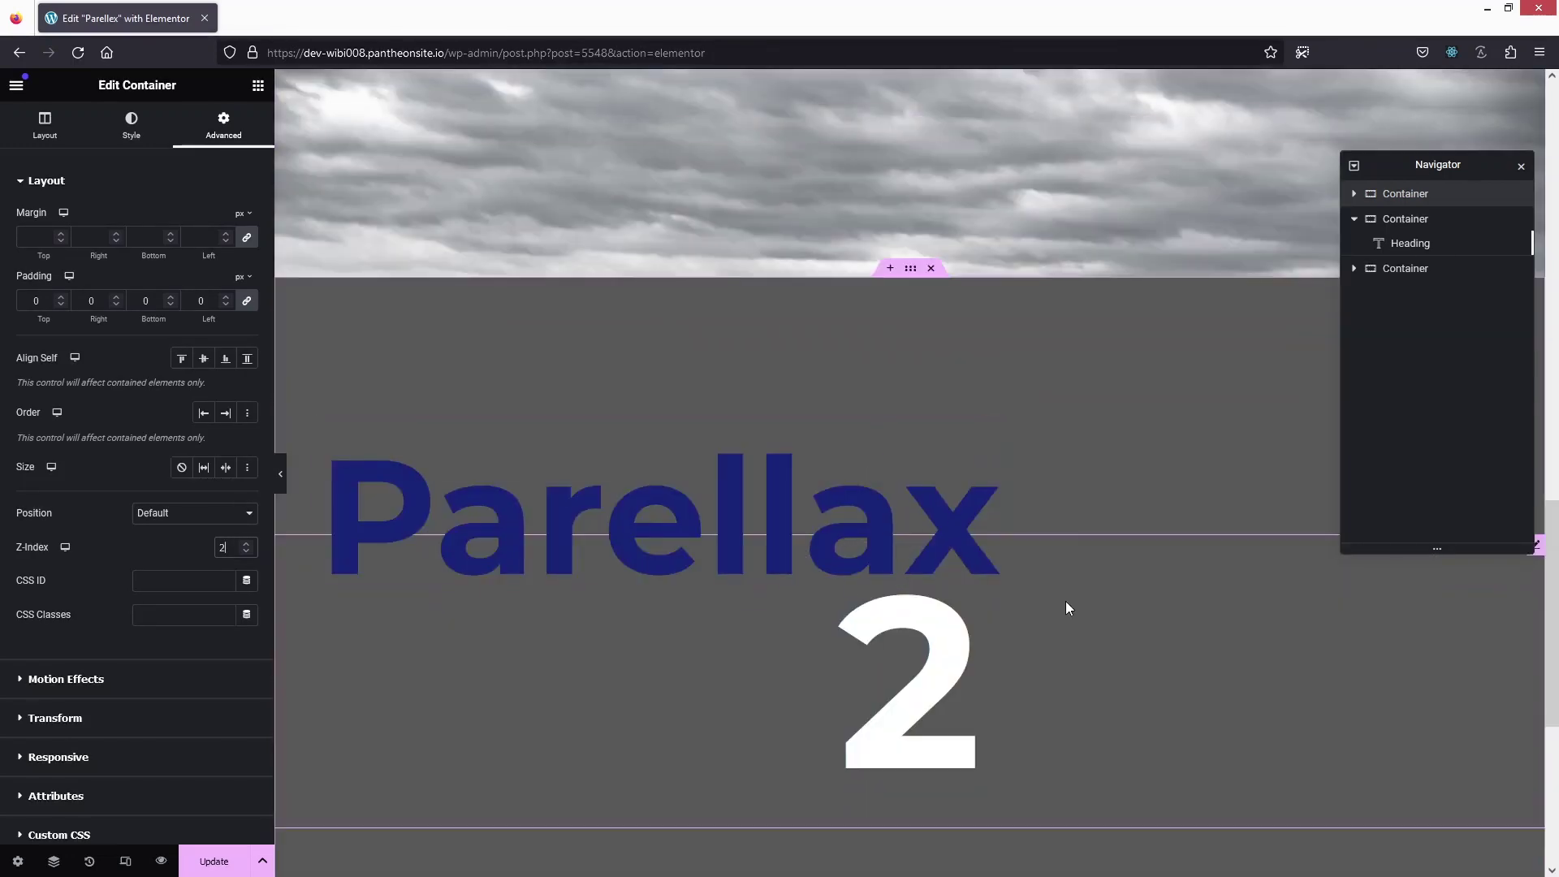
{"action": "left_click", "coordinate": [1411, 279]}
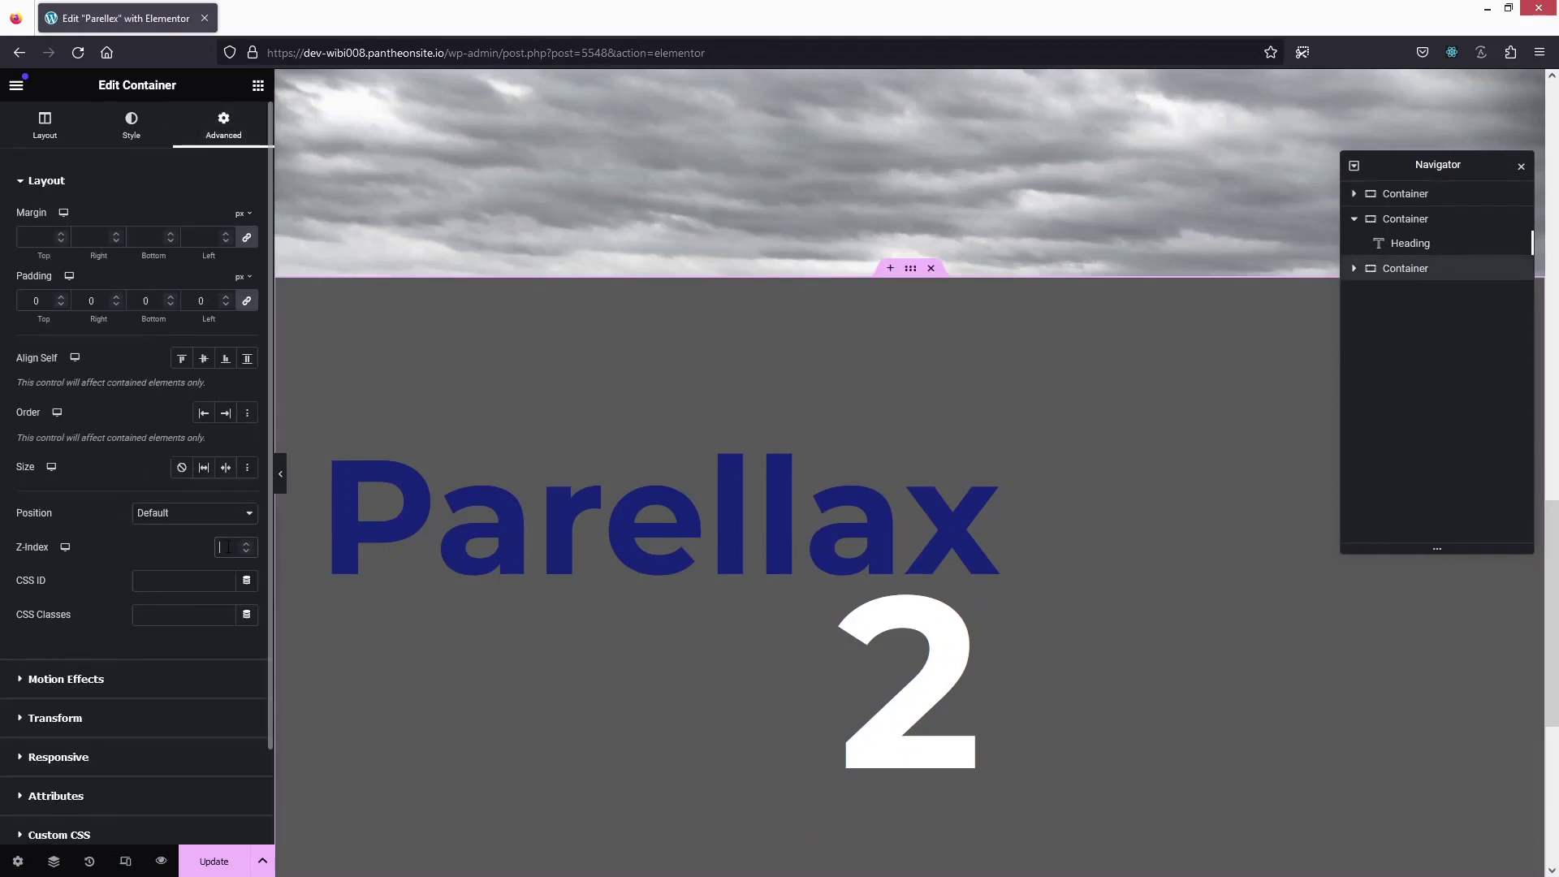
{"action": "type", "text": "2"}
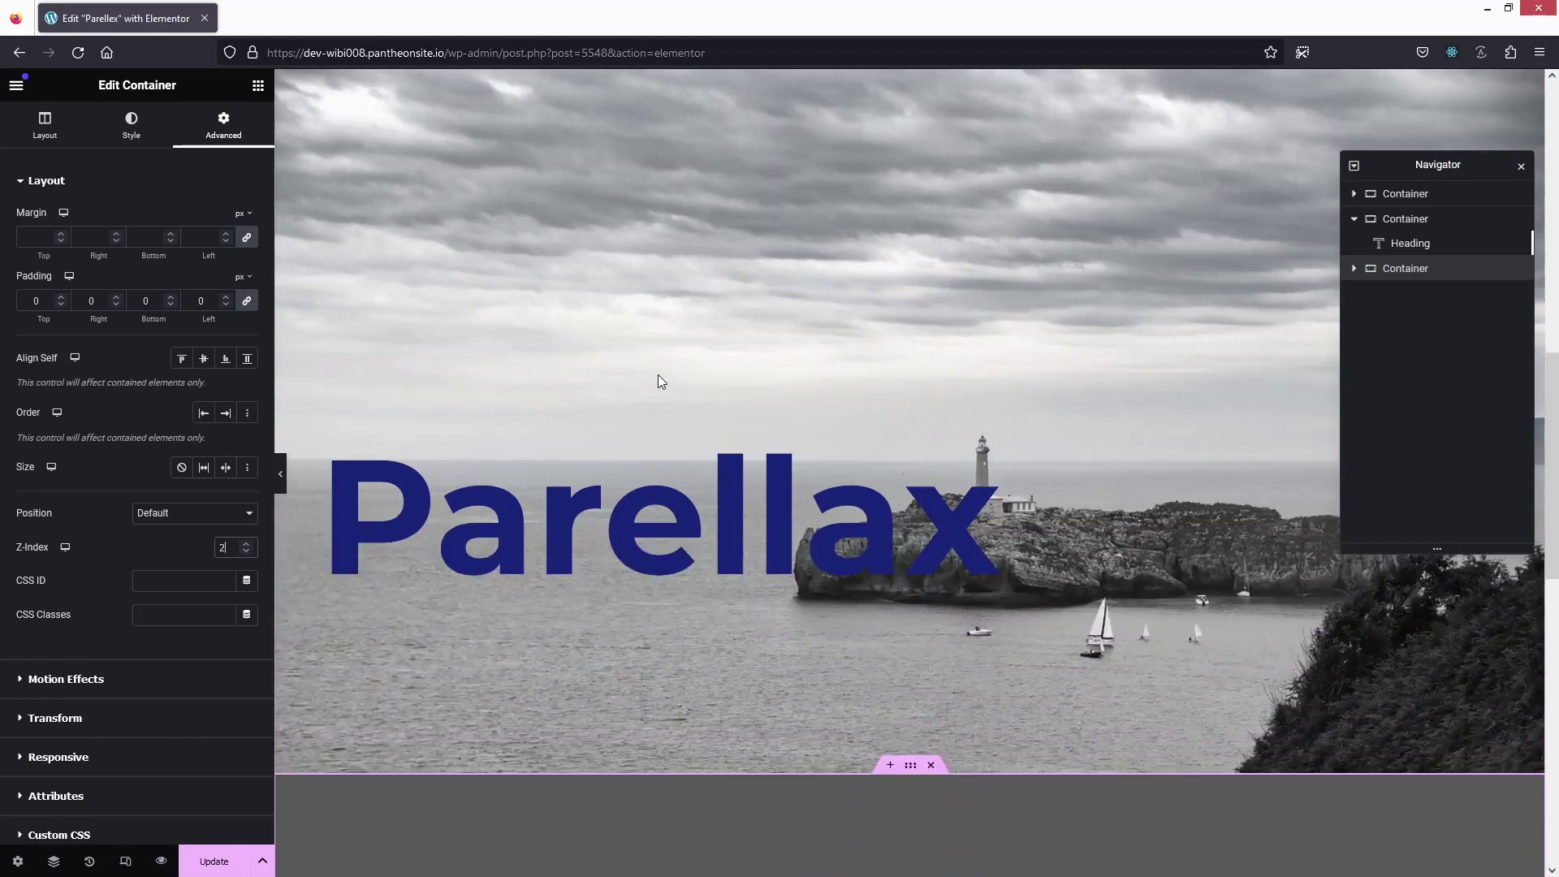
Set the Parellax heading's text colour to #FFFFFF and save the page with Update
{"action": "left_click", "coordinate": [650, 512]}
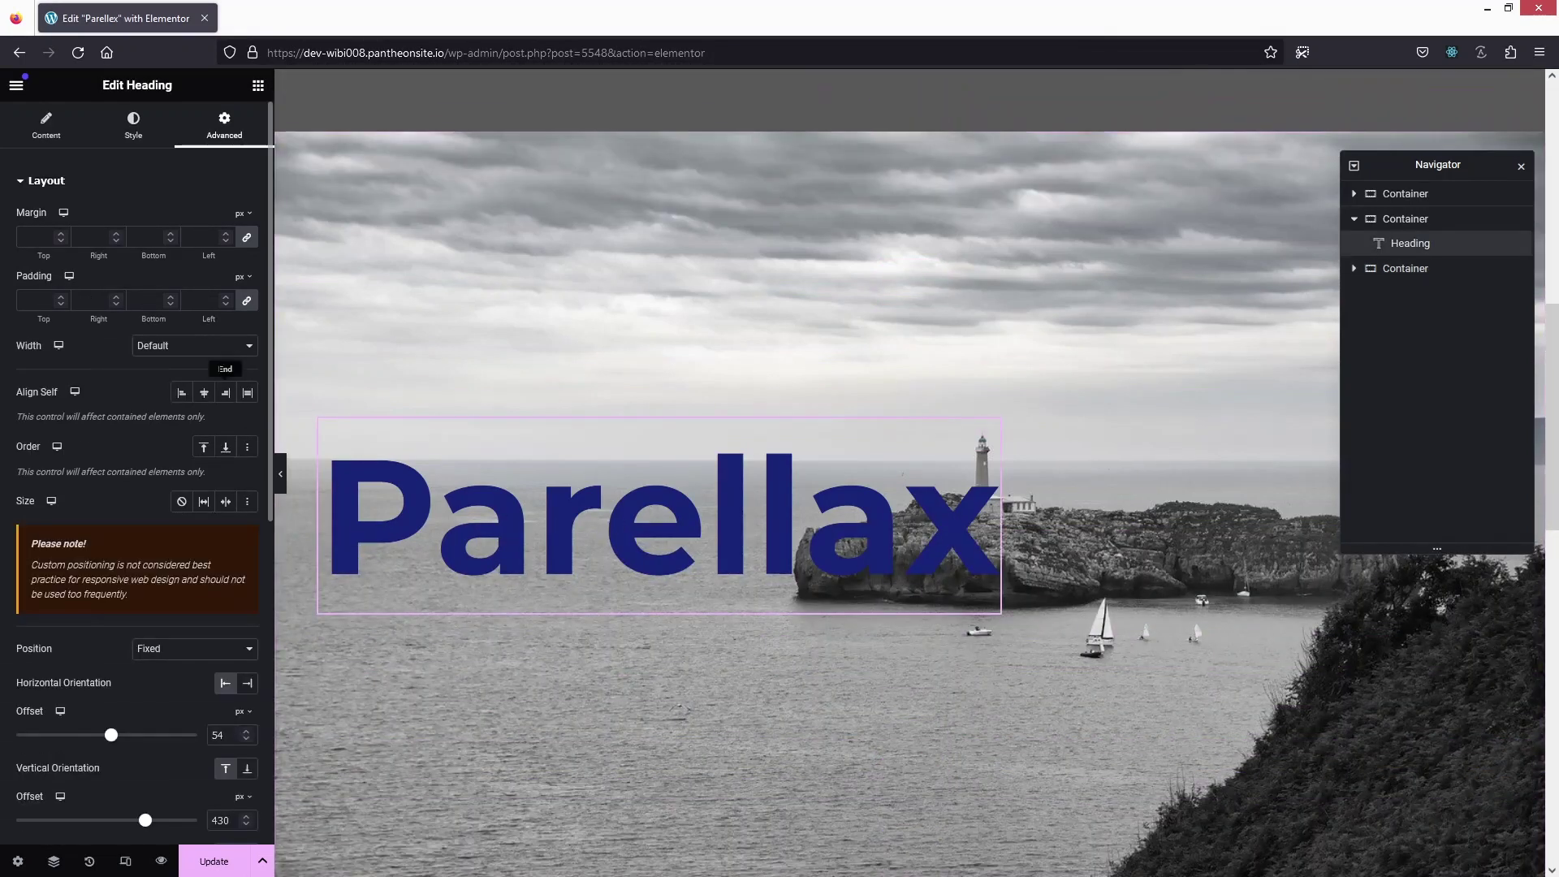
{"action": "left_click", "coordinate": [46, 126]}
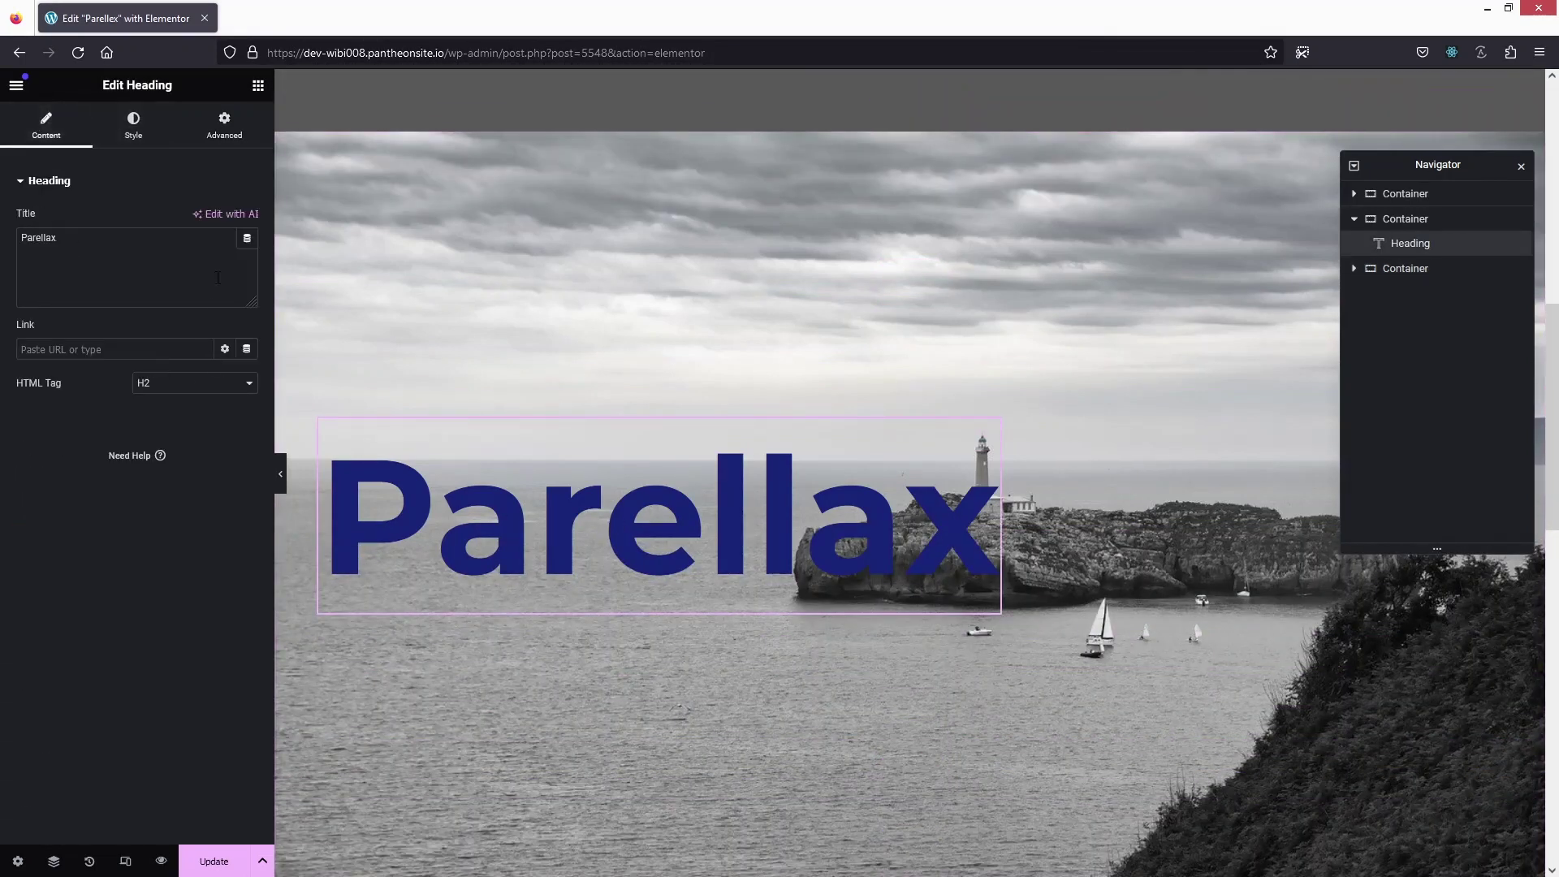
{"action": "left_click", "coordinate": [133, 126]}
{"action": "left_click", "coordinate": [248, 253]}
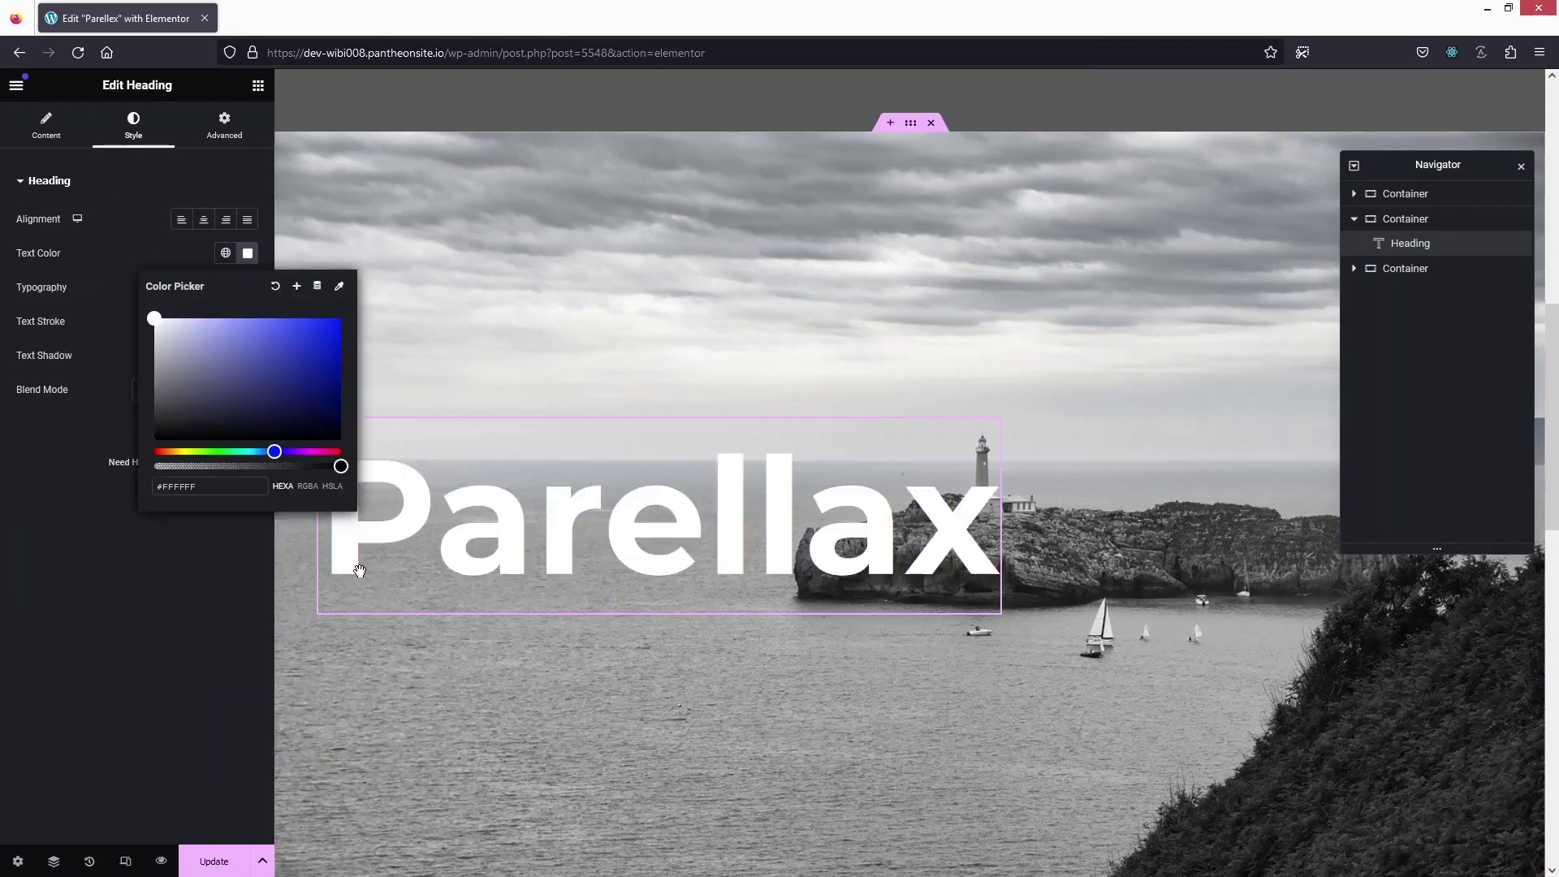
{"action": "left_click", "coordinate": [200, 653]}
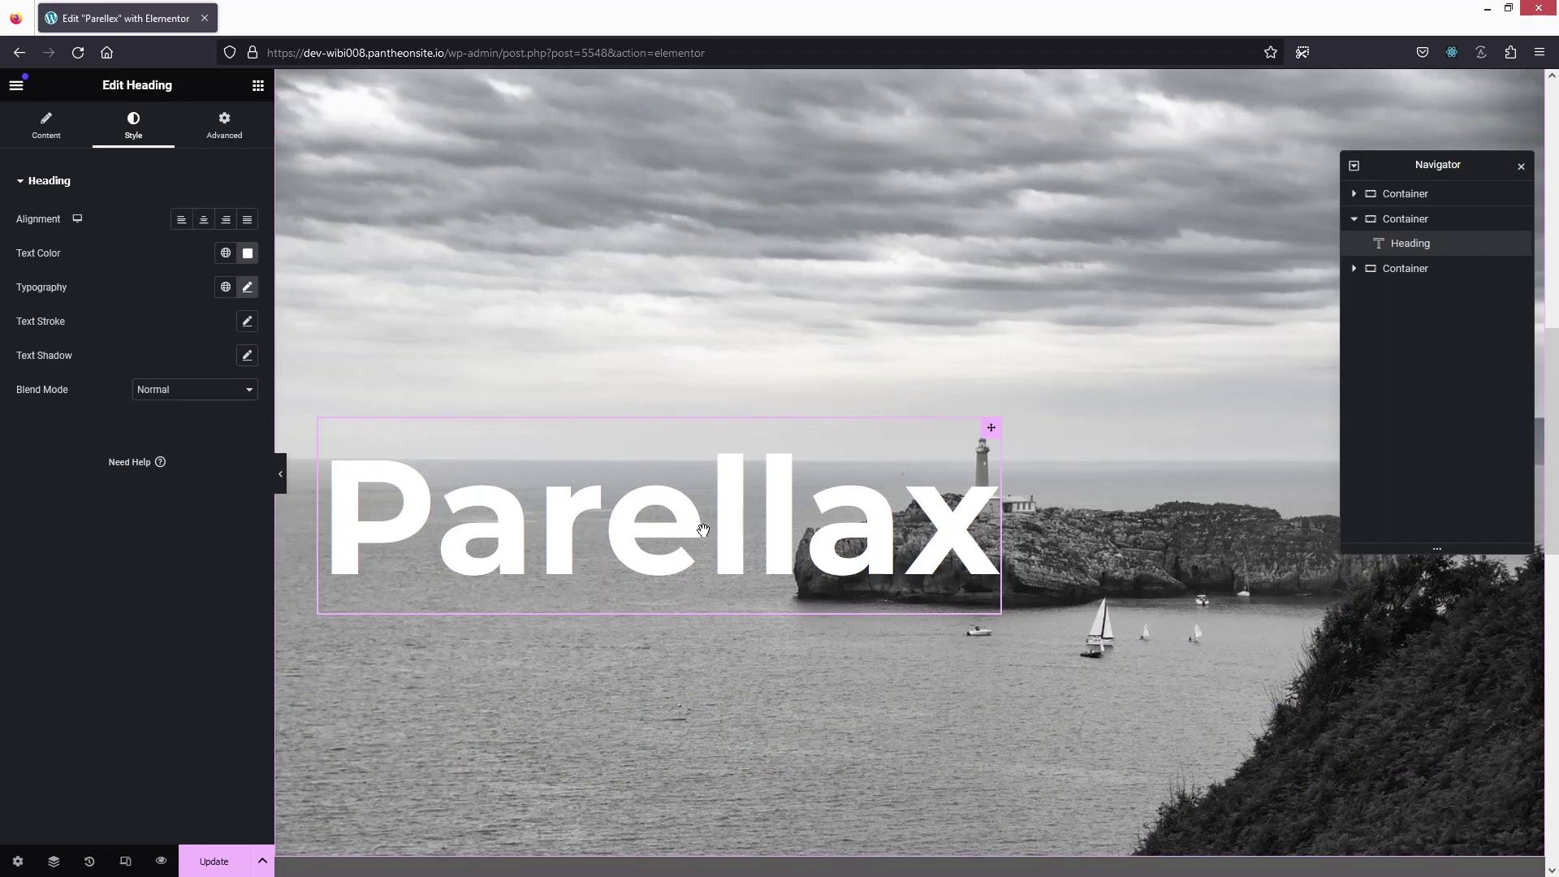
{"action": "left_click", "coordinate": [216, 862]}
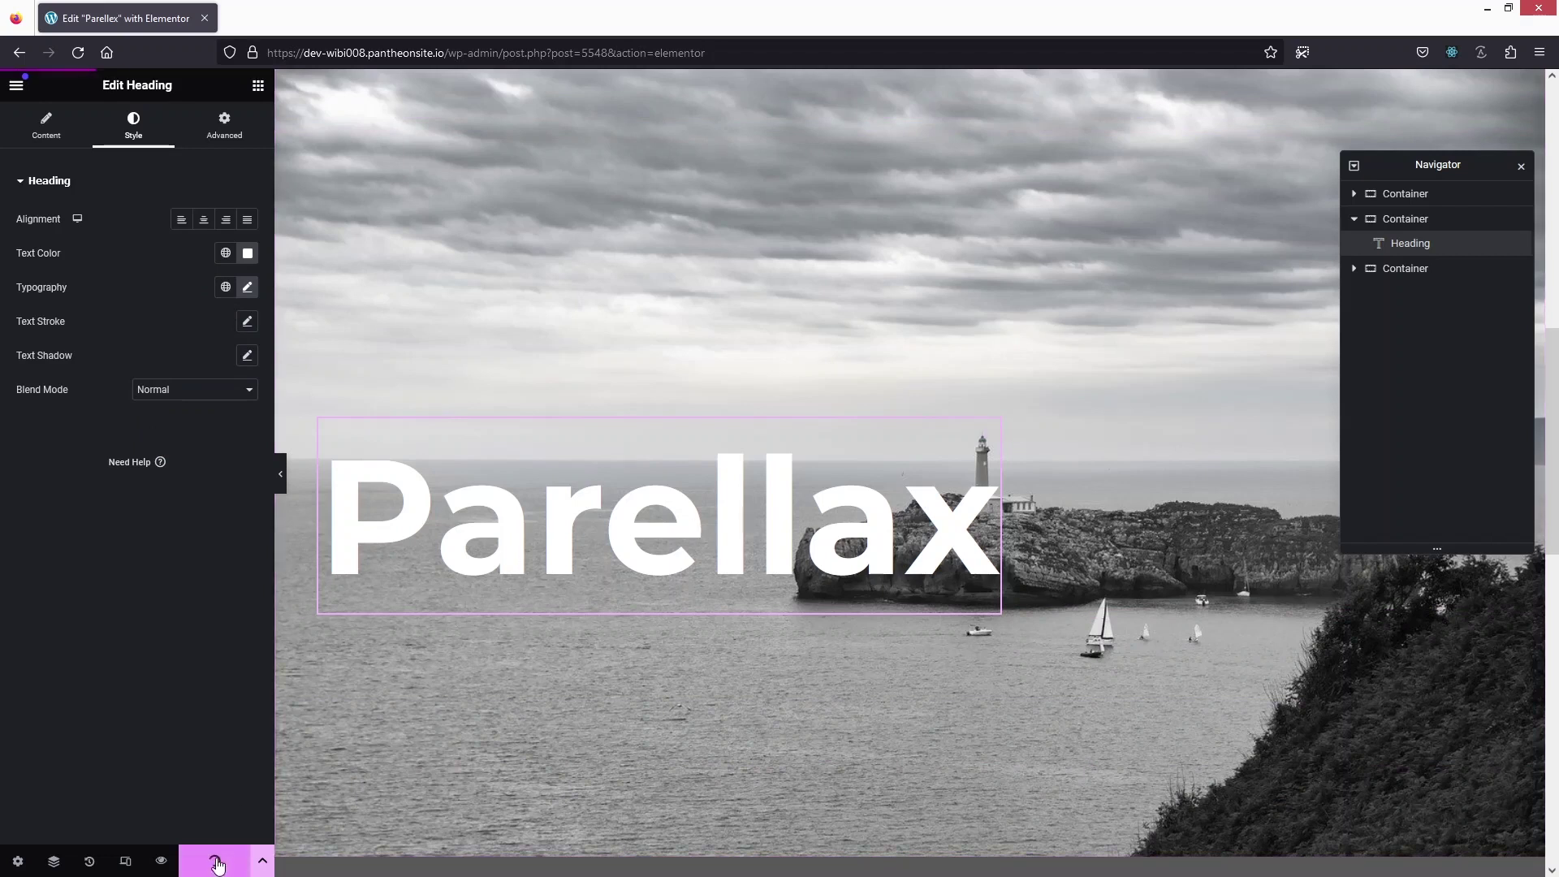
Preview the page in a new Firefox tab and scroll through the numbered and lighthouse sections
{"action": "left_click", "coordinate": [162, 862]}
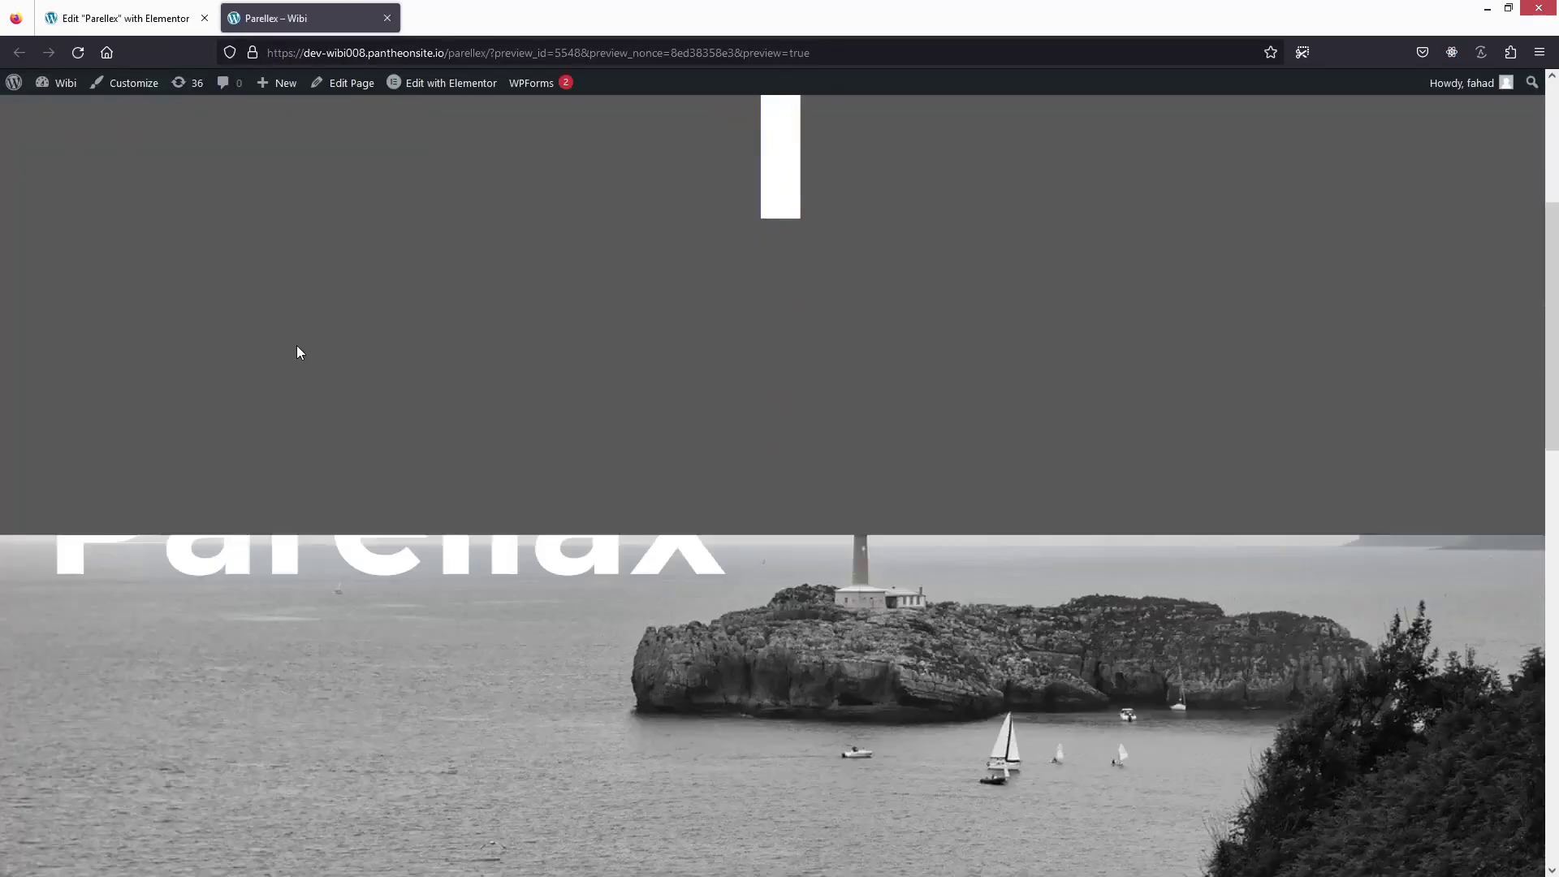
{"action": "scroll", "coordinate": [295, 344], "scroll_direction": "down", "scroll_amount": 3}
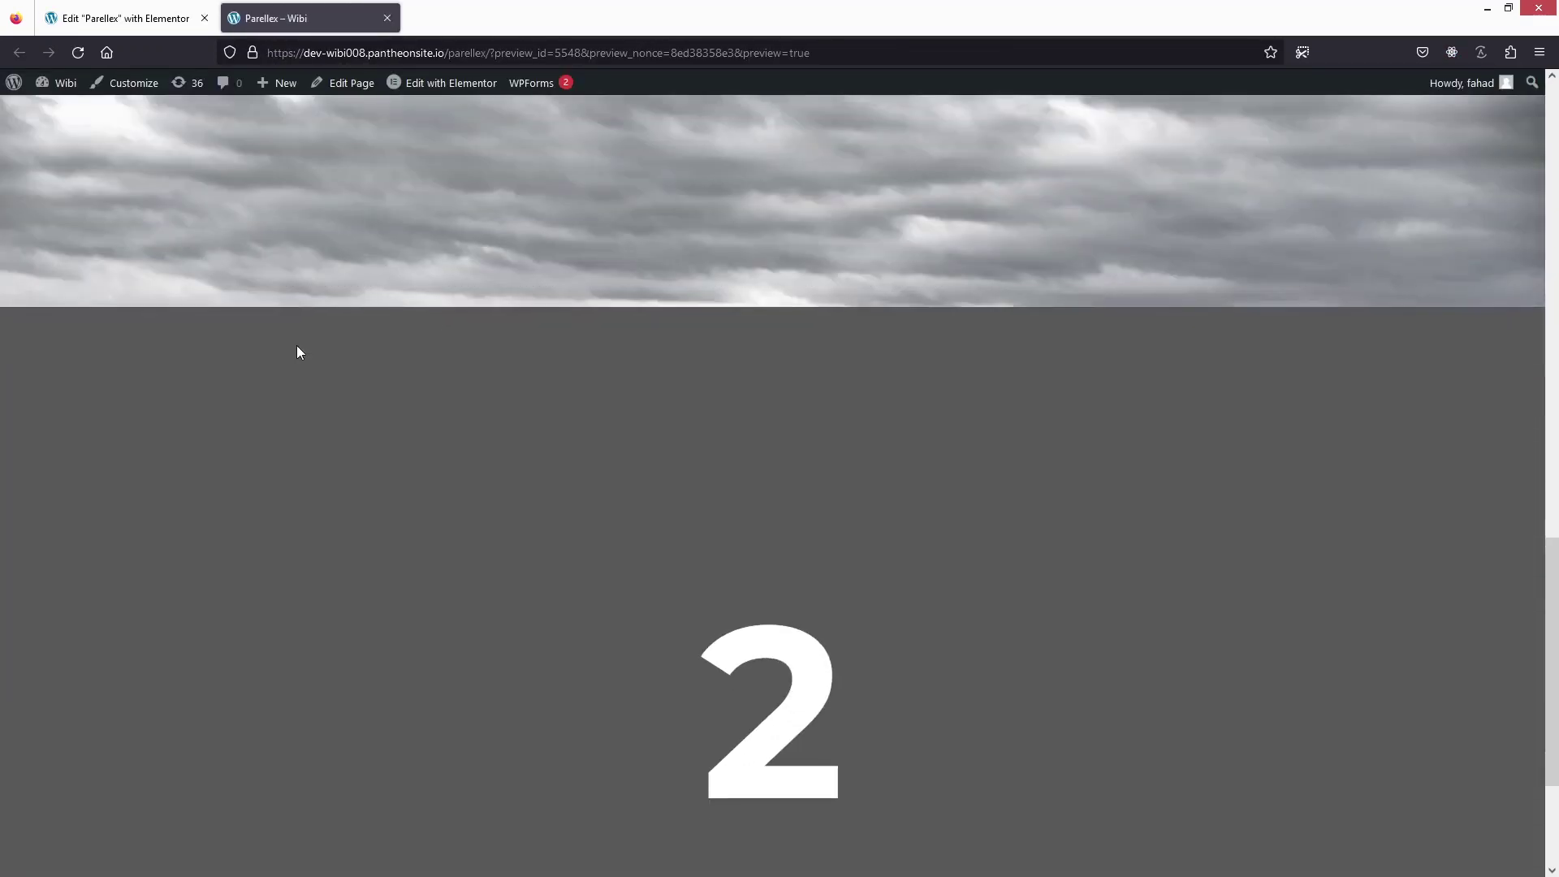
{"action": "scroll", "coordinate": [296, 344], "scroll_direction": "up", "scroll_amount": 5}
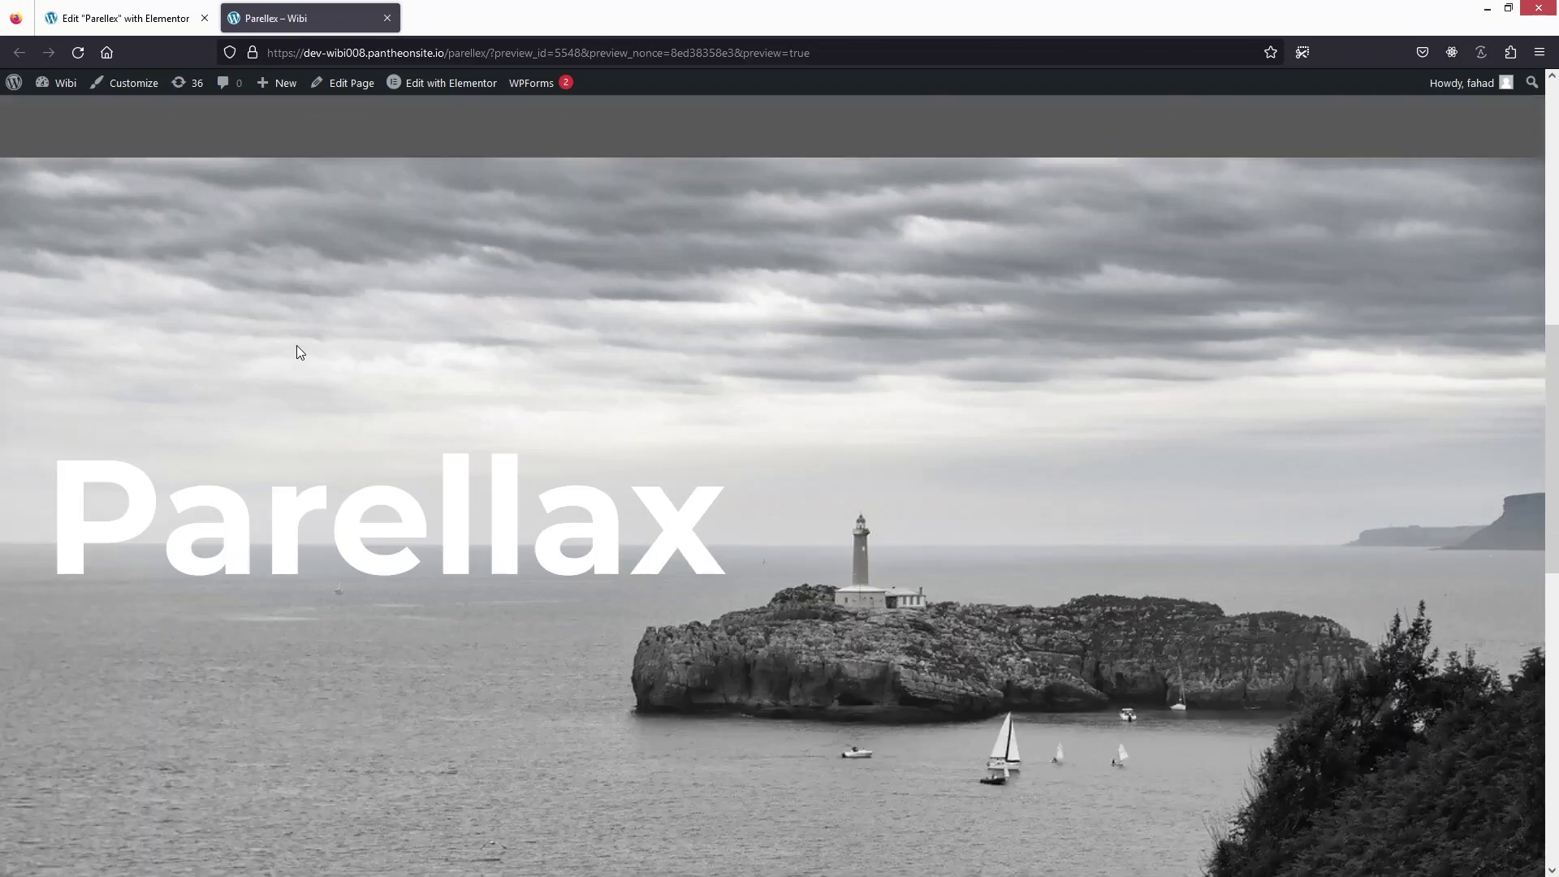